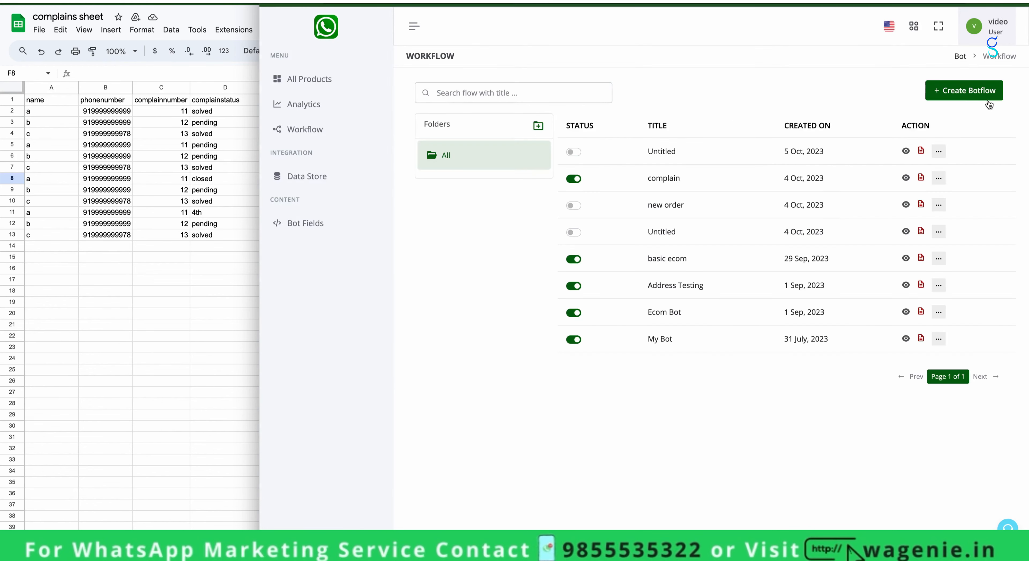
- Create a new botflow and name it "complain new 2"
left_click(988, 99)
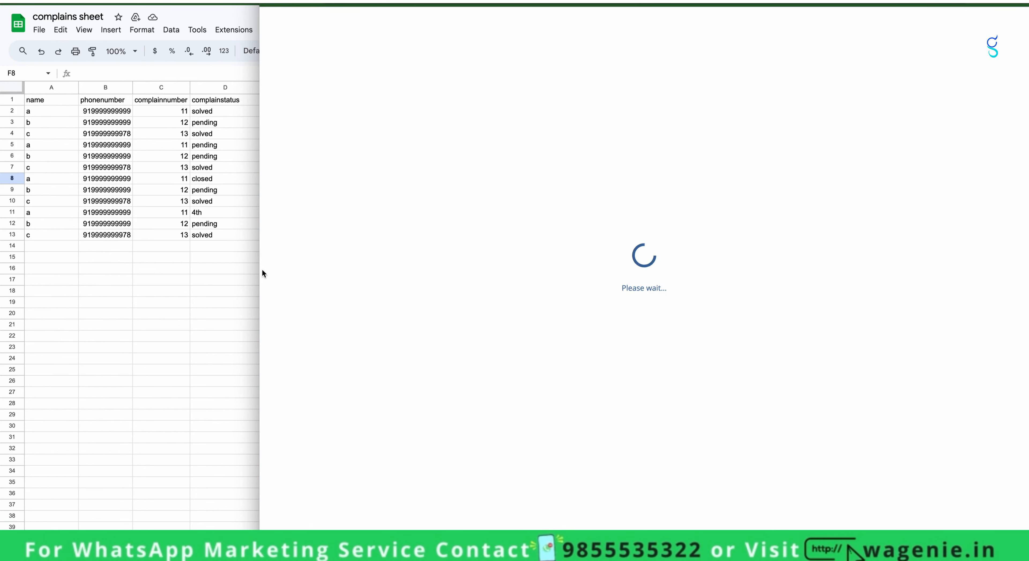
left_click_drag(260, 272, 234, 276)
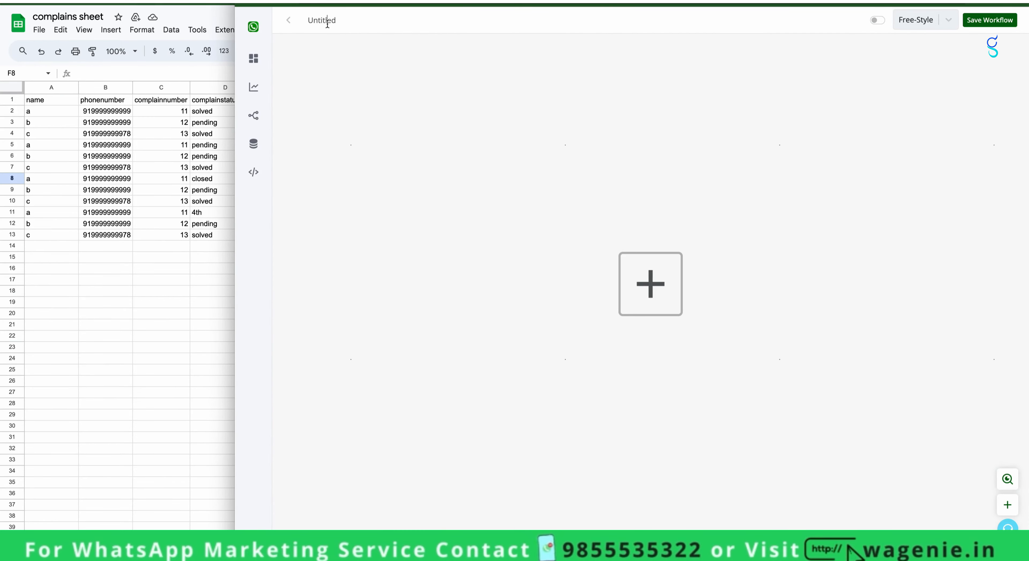
double_click(327, 22)
type("complain new 2")
- Add a WhatsApp Chat Bot trigger of the type Message Match Keyword Condition to the empty workflow
left_click(645, 273)
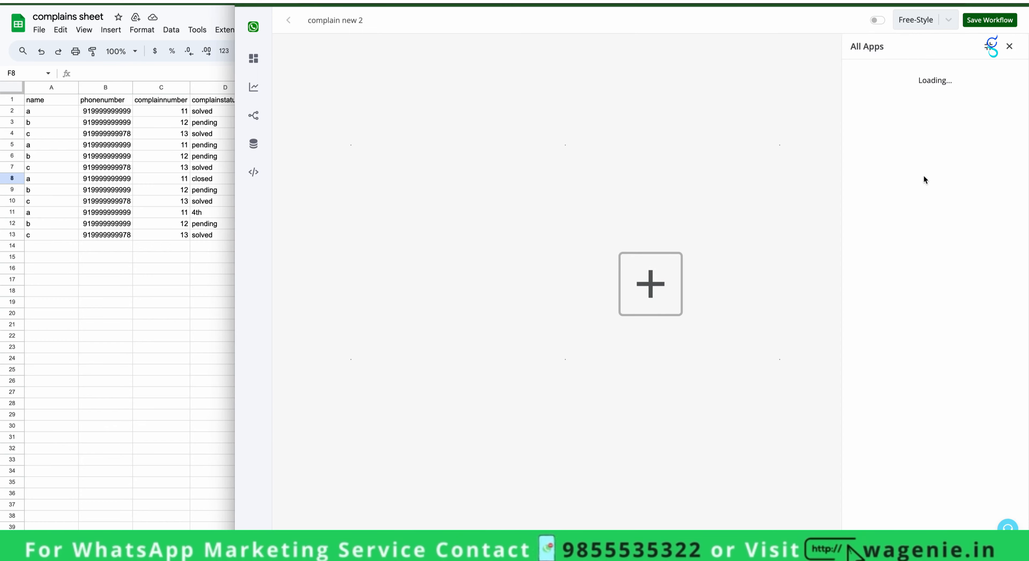
left_click(929, 119)
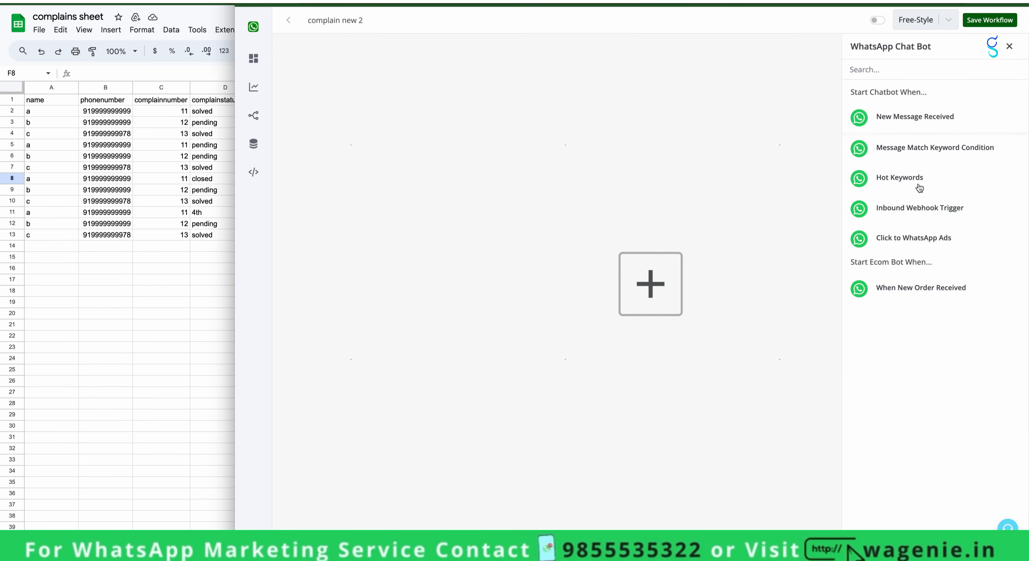
left_click(925, 146)
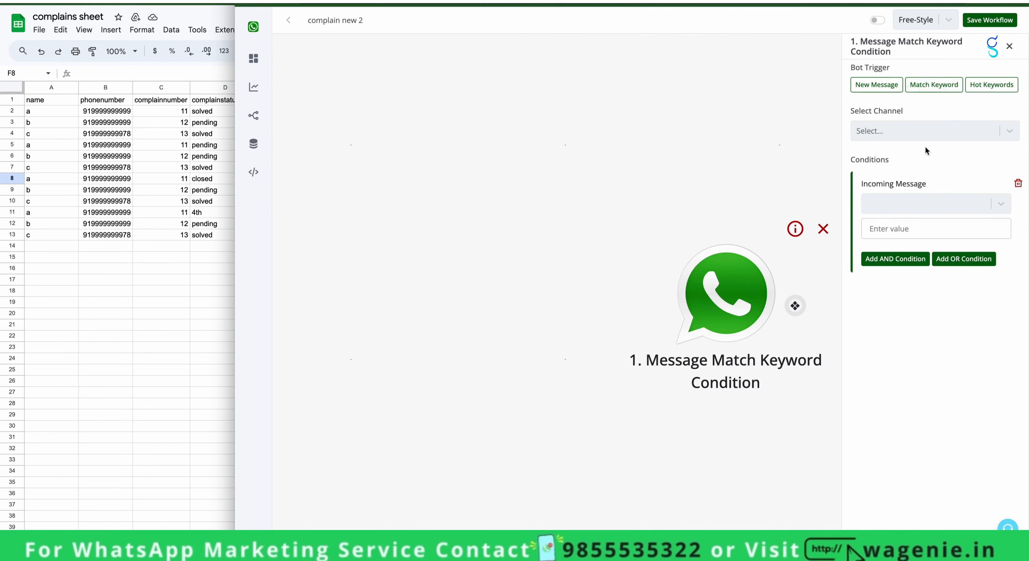
- Set the keyword trigger to Working Channel with the condition that the incoming message is "complainbot2", and save it
left_click(925, 132)
left_click(927, 127)
left_click(927, 127)
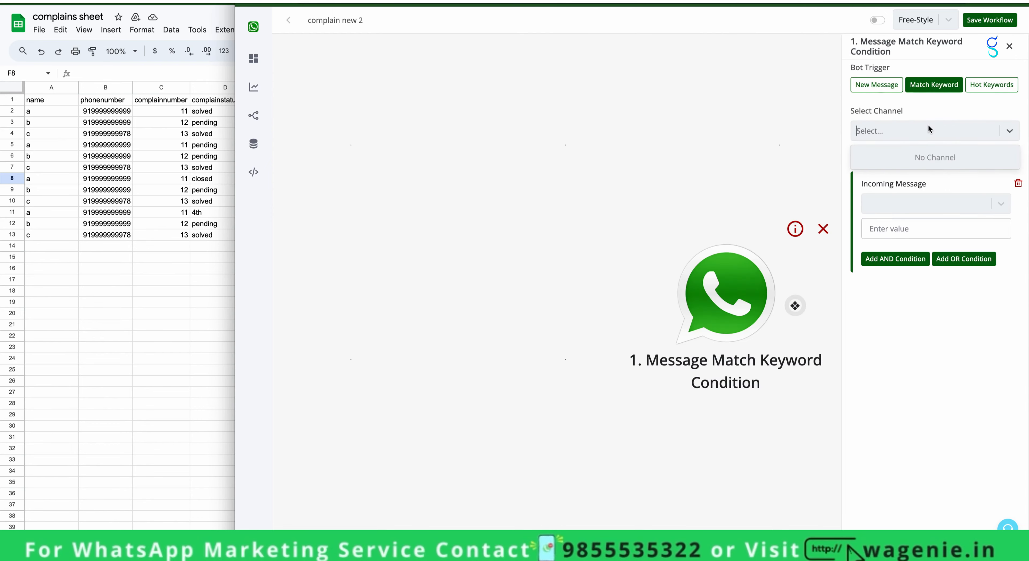
left_click(927, 127)
left_click(927, 127)
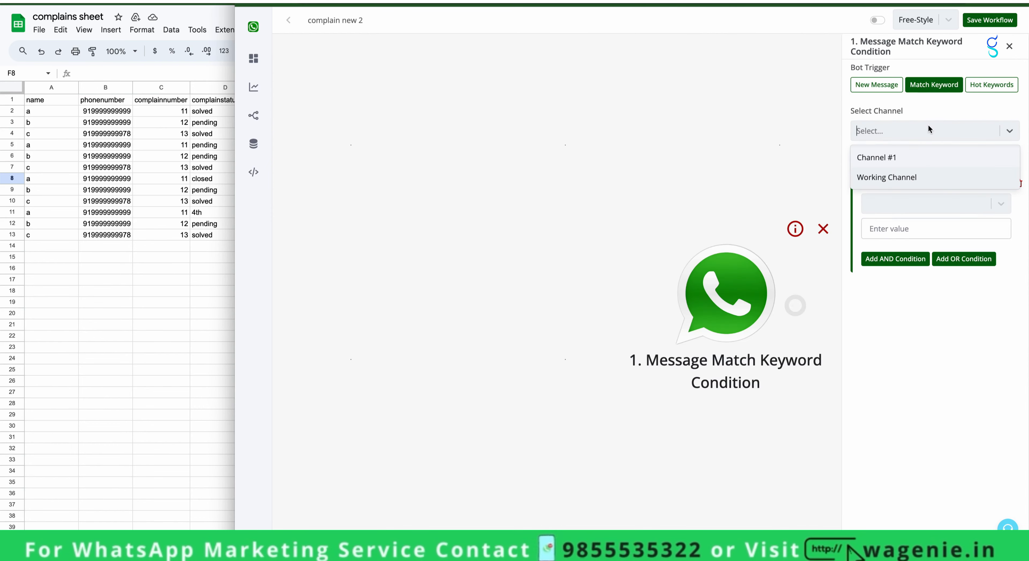
left_click(925, 177)
left_click(925, 200)
left_click(923, 243)
left_click(923, 229)
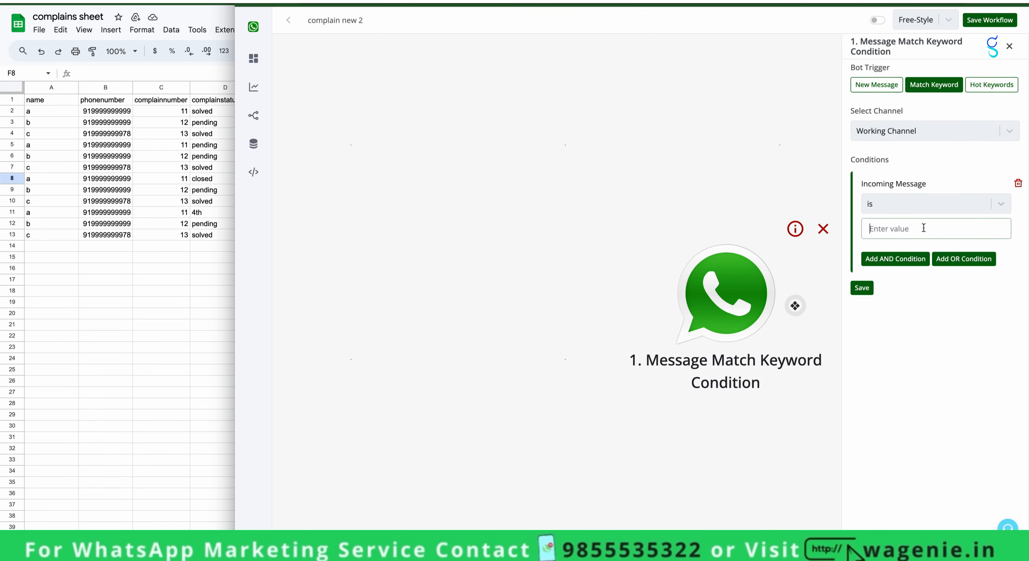
type("complainbot2")
left_click(870, 291)
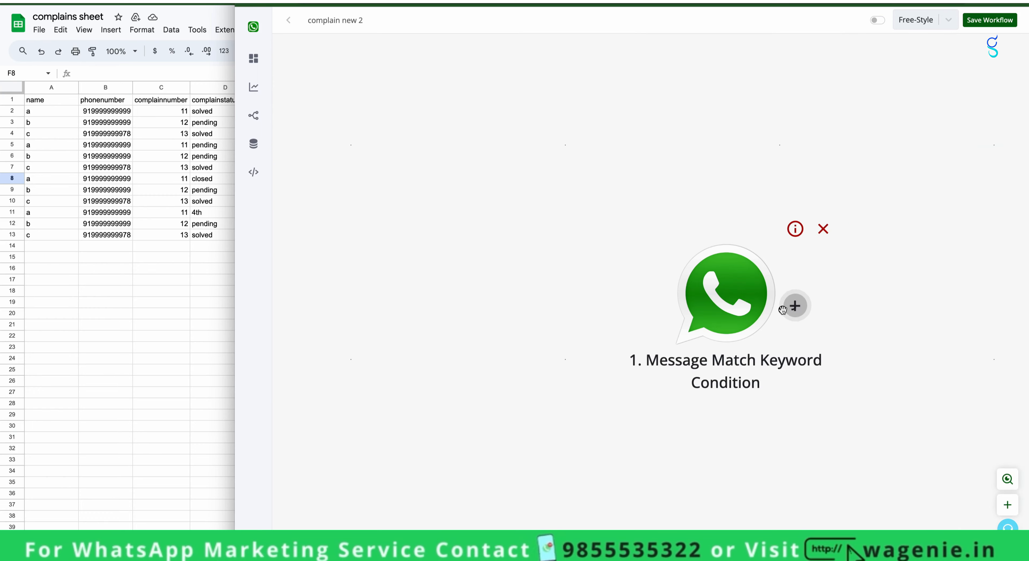
- Add an Ask Question action of the text message type after the keyword trigger
left_click(794, 306)
left_click(625, 294)
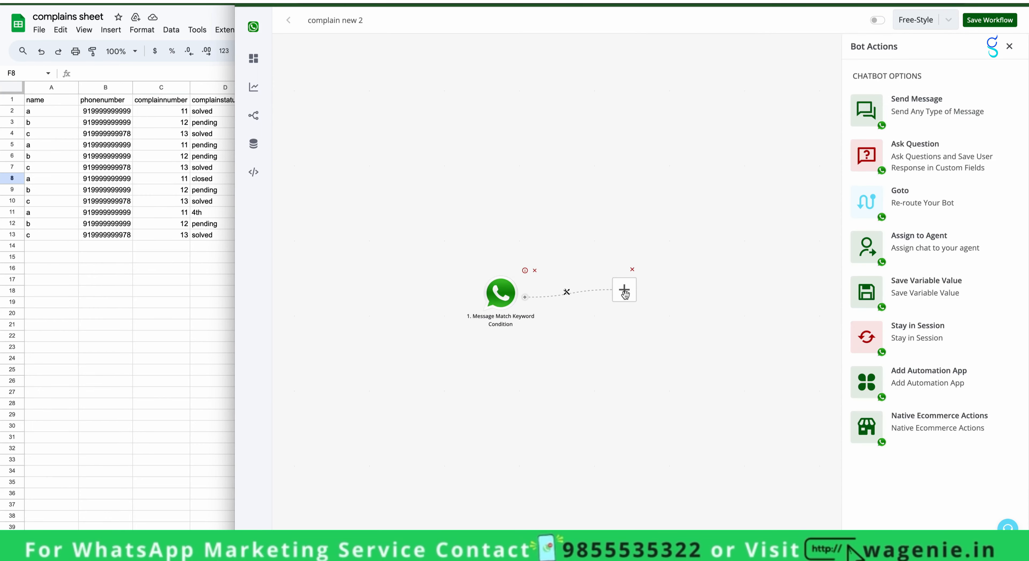
left_click(916, 150)
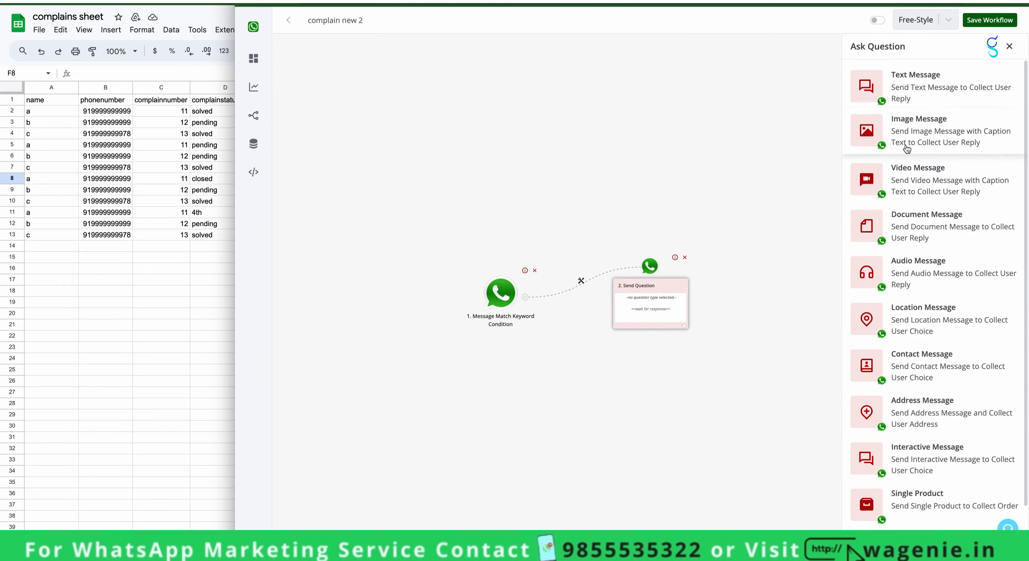
left_click(927, 88)
- Enter the question text "Kindly share your complain number" and save the question
left_click(918, 170)
type("Kindly ")
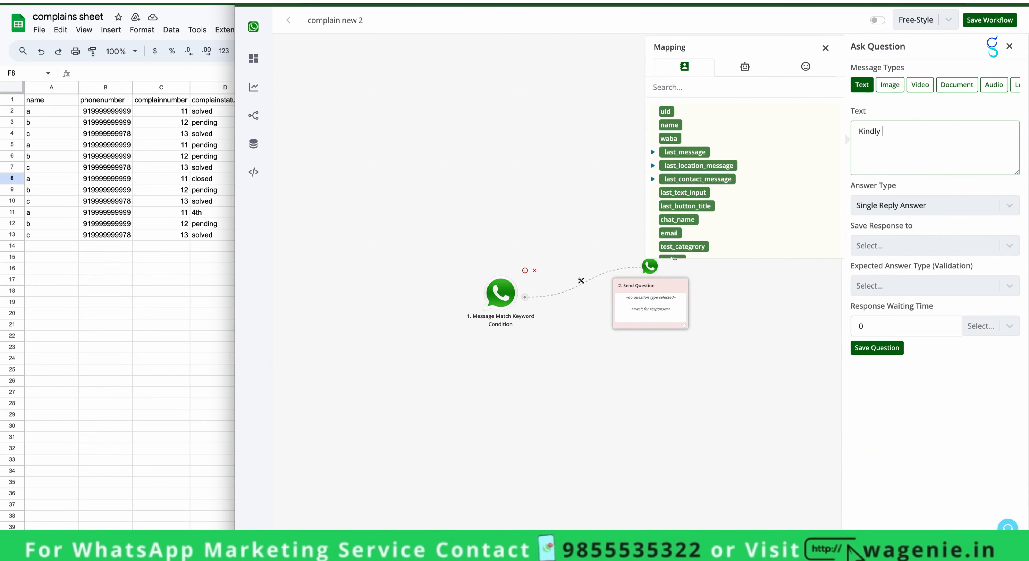
type("share your complain number")
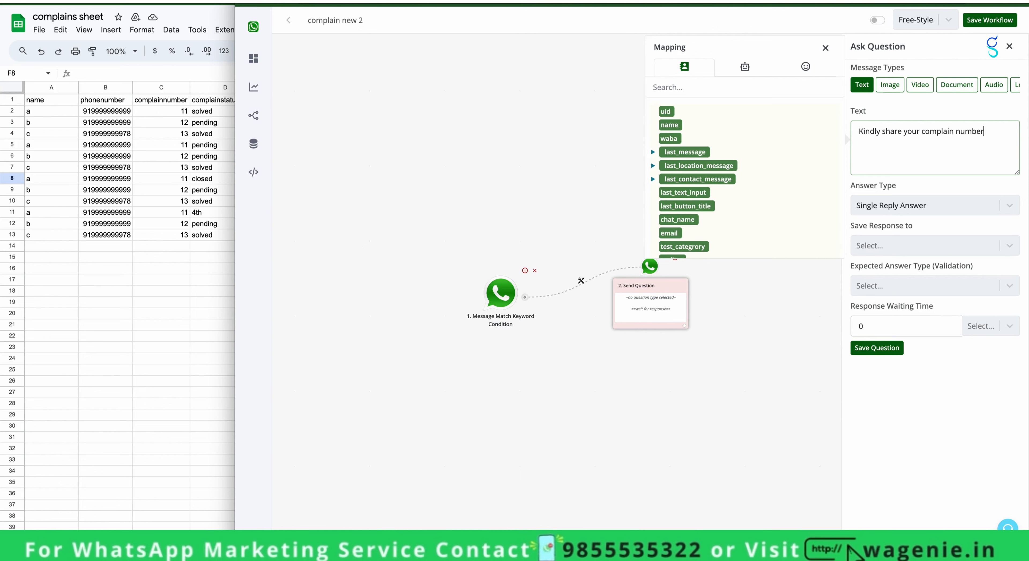
left_click(893, 349)
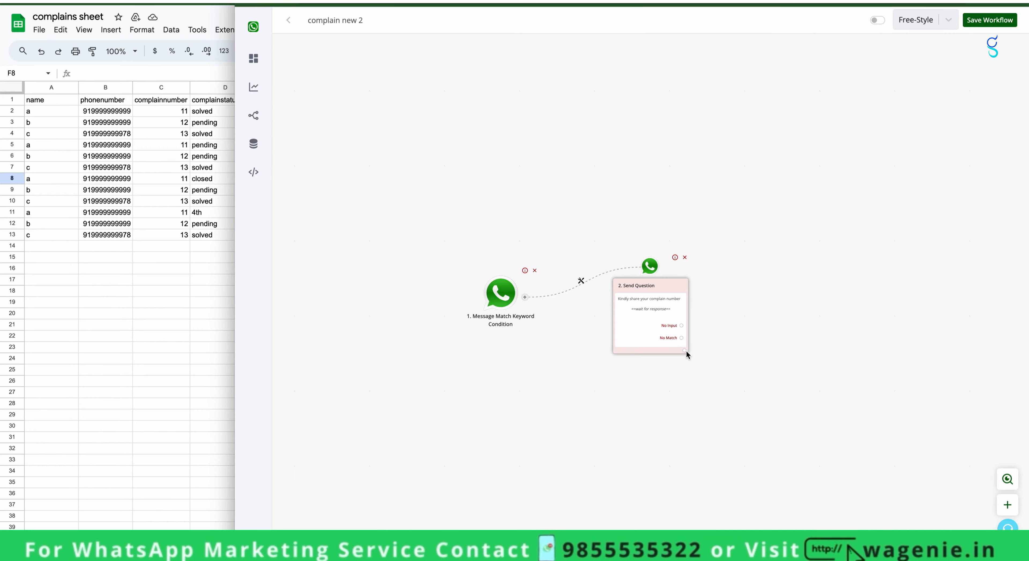
- Add a Google Sheet automation action, Lookup Spreadsheet Rows, after the question node
left_click(684, 350)
left_click(624, 294)
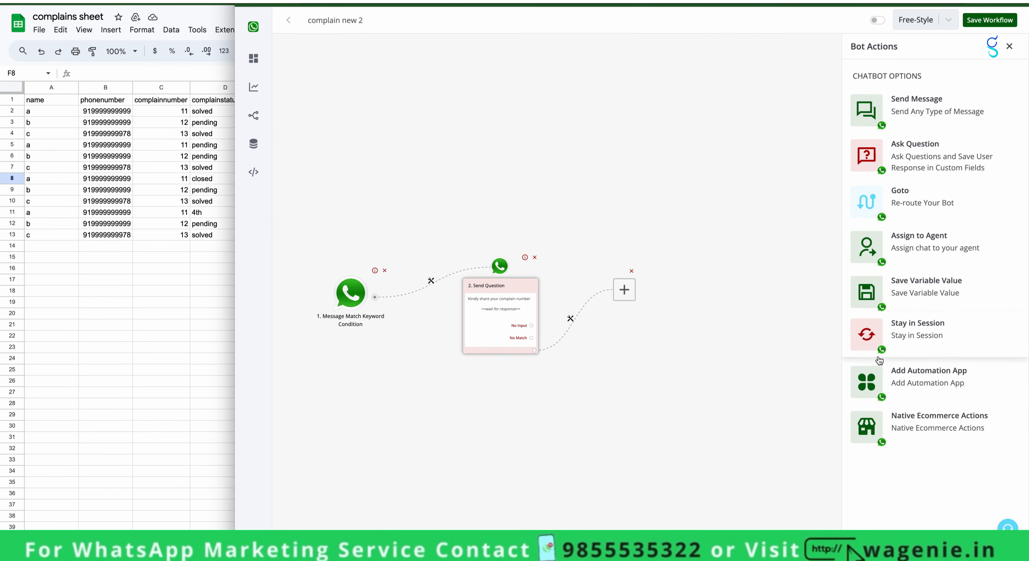
left_click(907, 394)
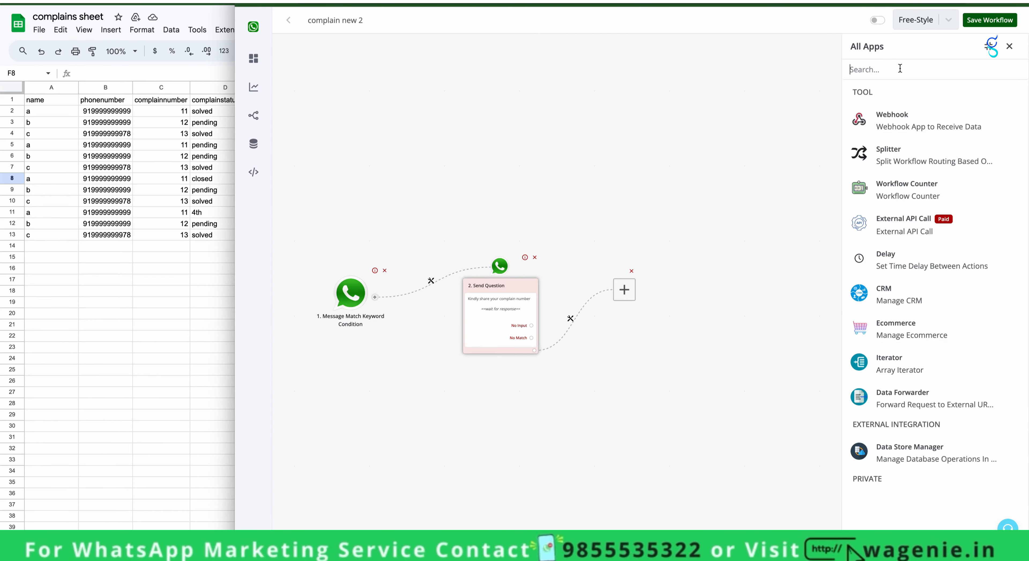
type("sheet")
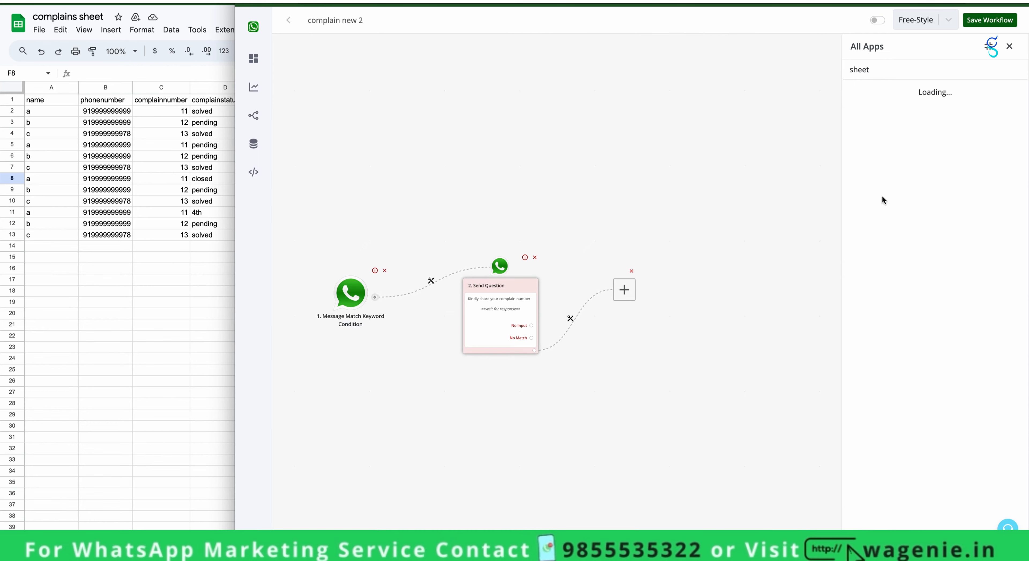
left_click(932, 128)
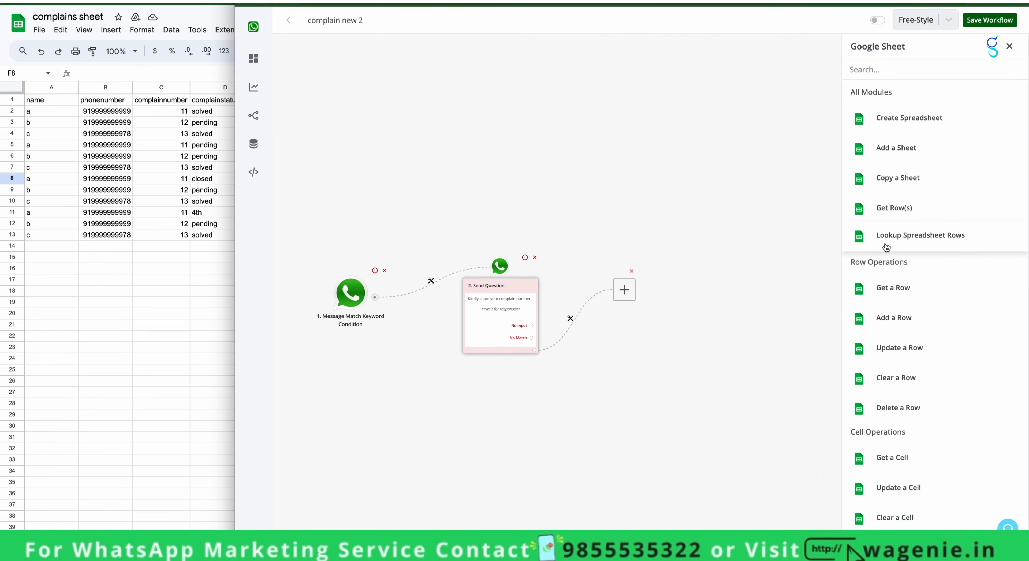
left_click(908, 247)
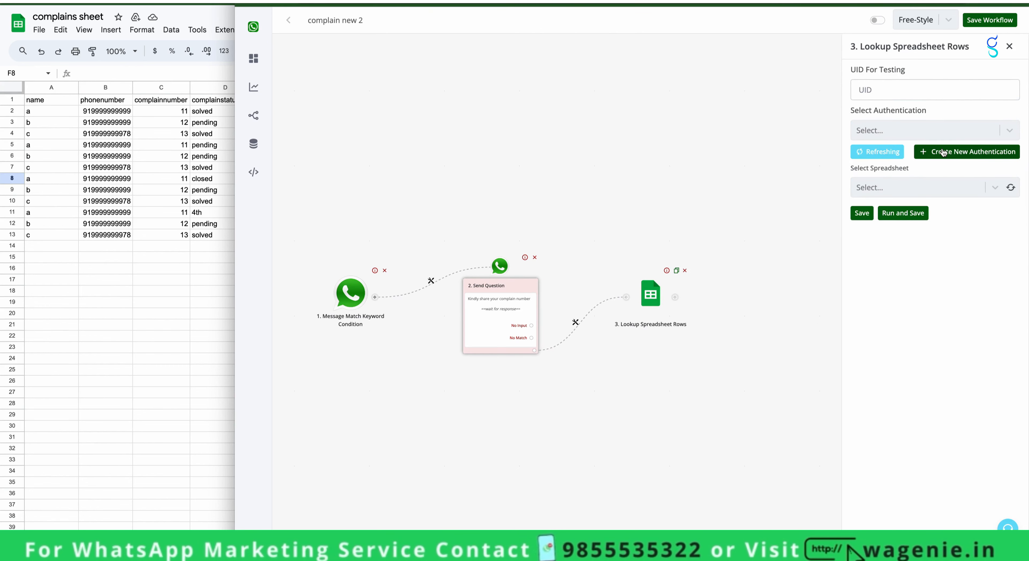
- Point the row lookup to Sheet1 of the "complains sheet" spreadsheet using the wainbox authentication
left_click(1006, 132)
left_click(897, 158)
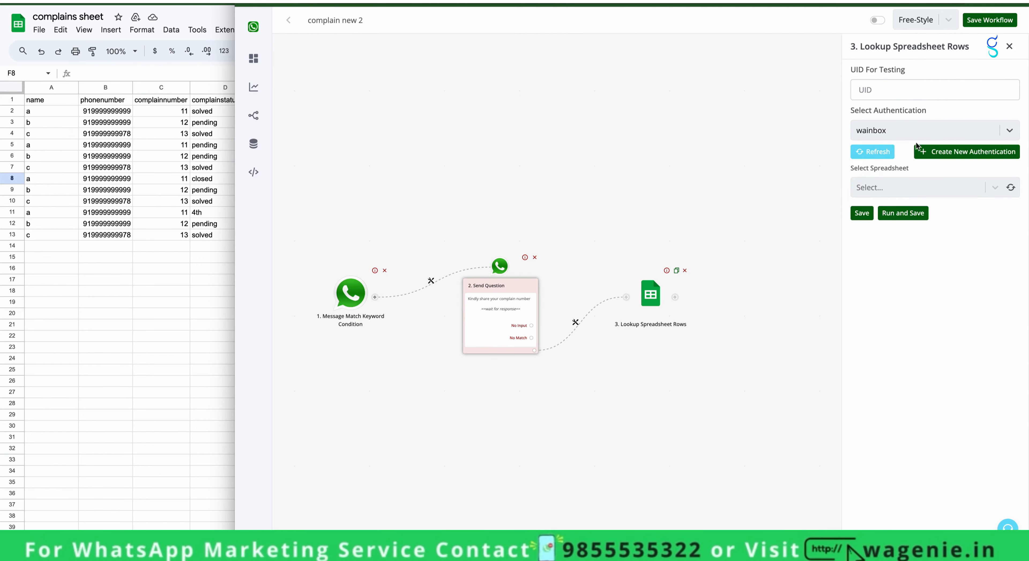
left_click(1012, 191)
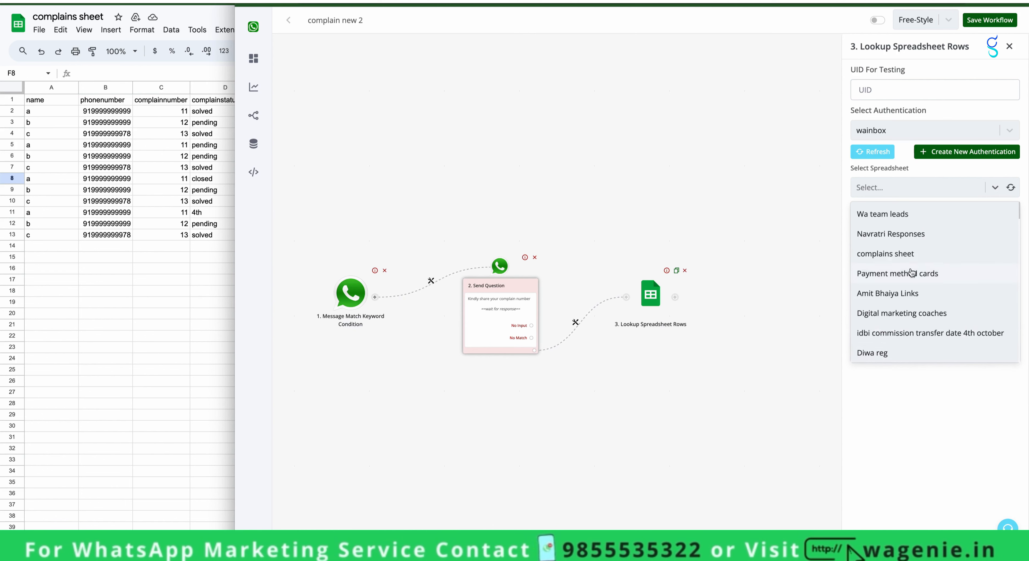
left_click(887, 254)
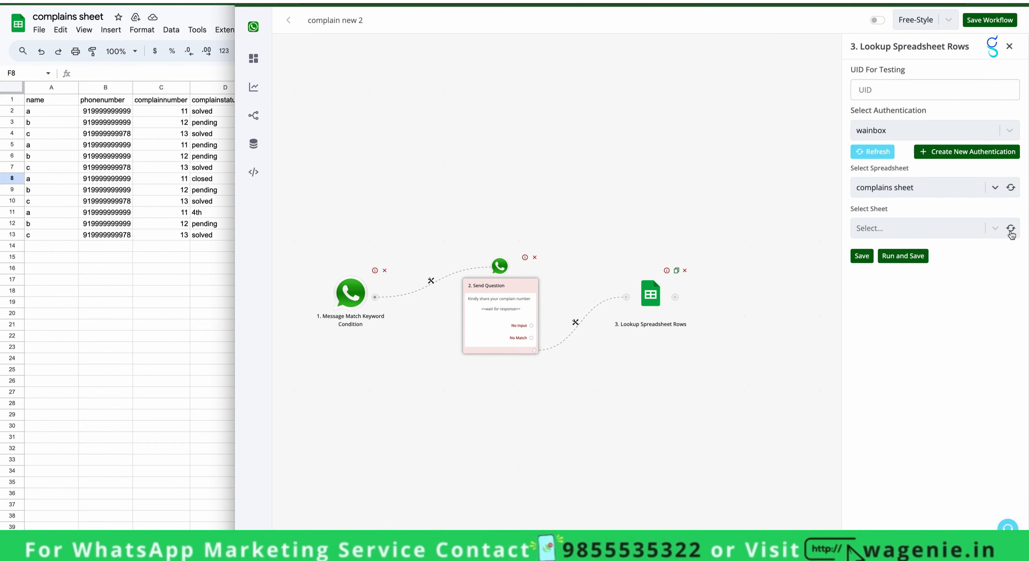
left_click(1011, 229)
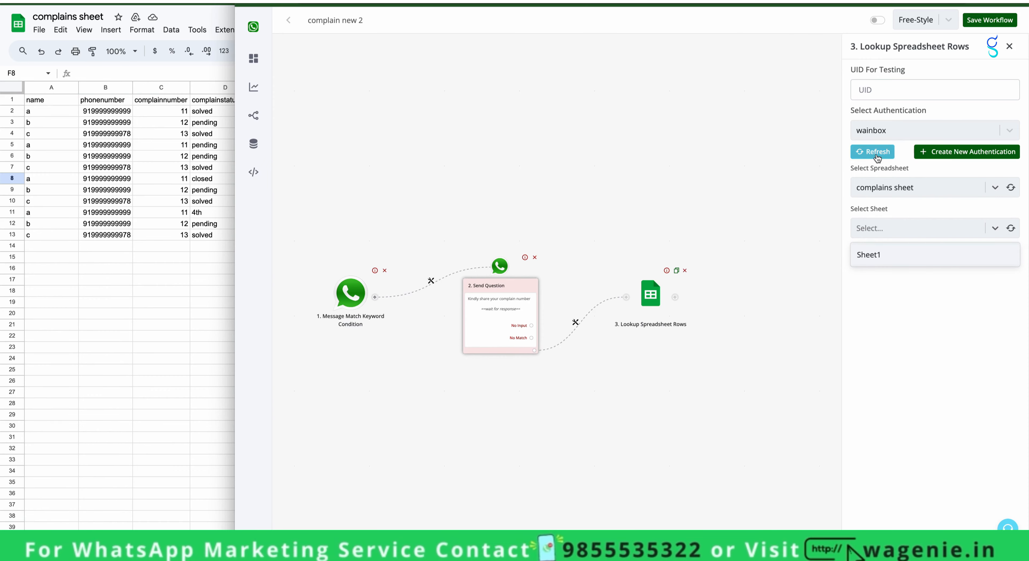
left_click(905, 254)
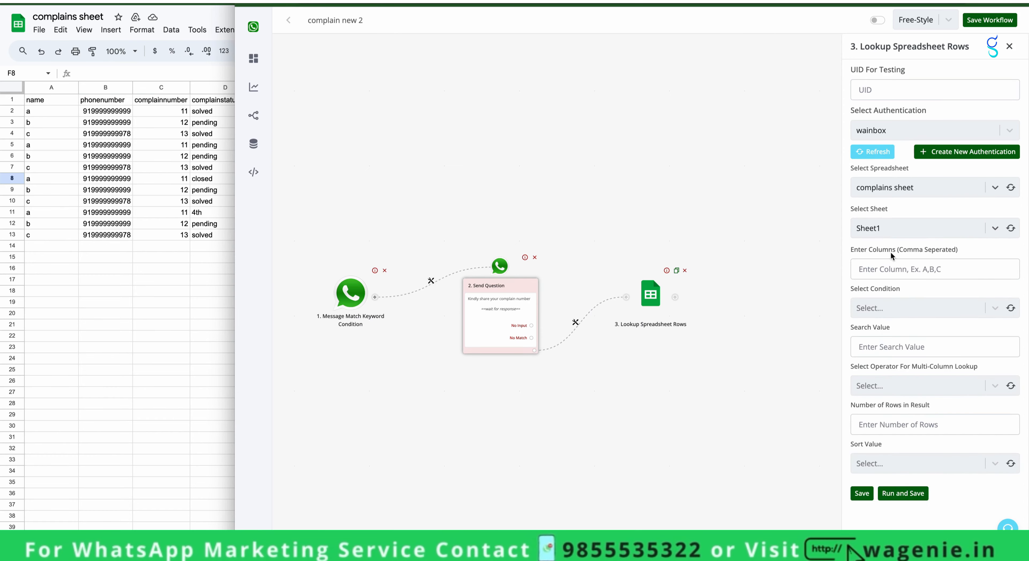
- Set the lookup column to C, the complaint number column
left_click(893, 269)
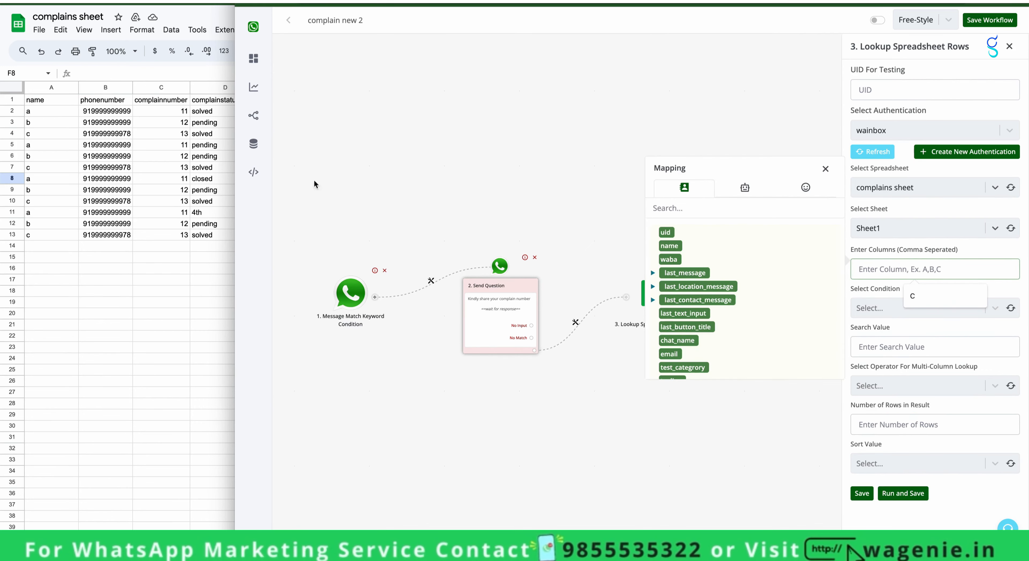
left_click(875, 266)
type("C")
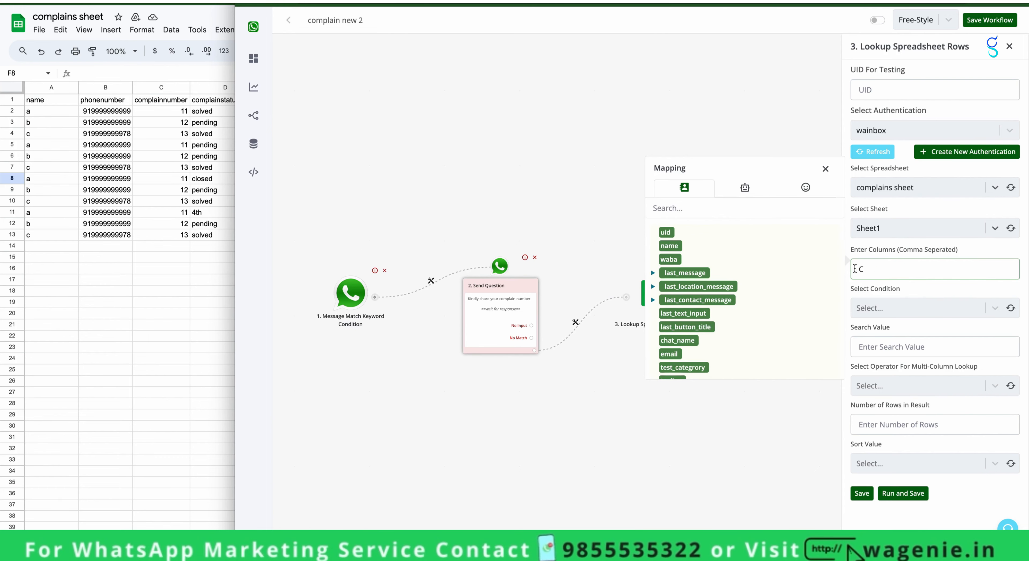
left_click(826, 168)
double_click(868, 268)
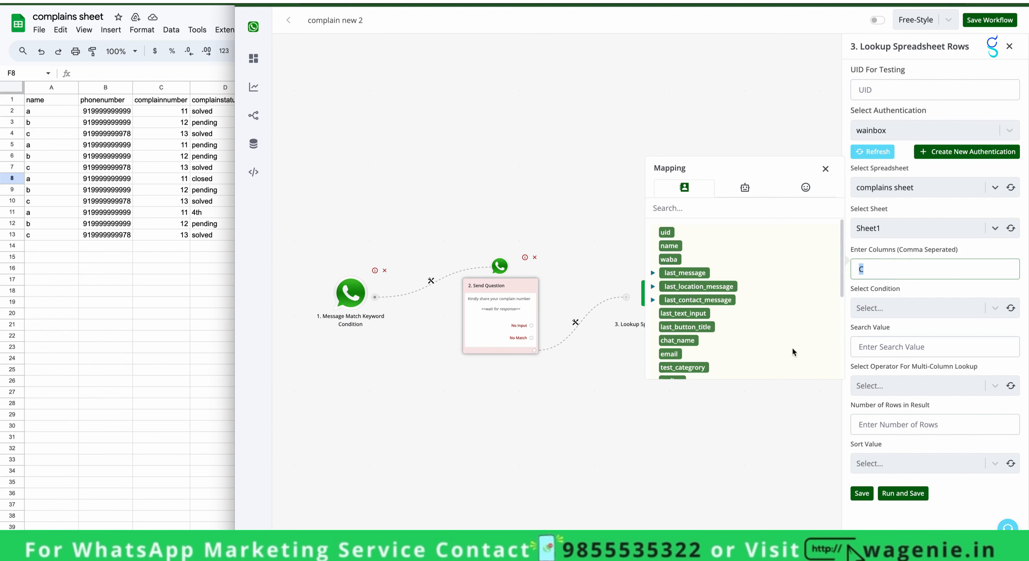
- Set the lookup condition to Equal to (Number) and map the search value to {{last_text_input}}
left_click(889, 308)
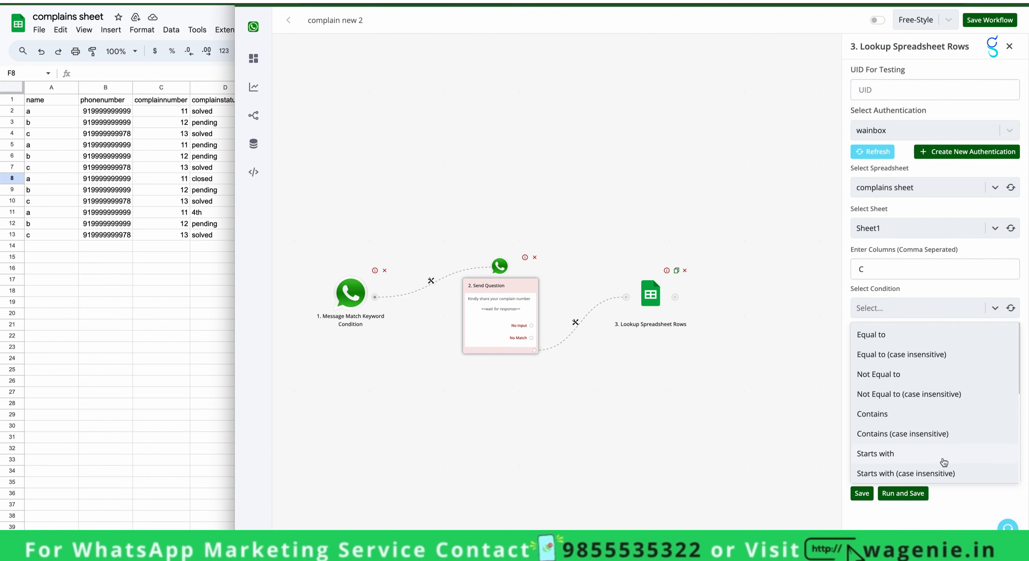
scroll(943, 462, "down", 5)
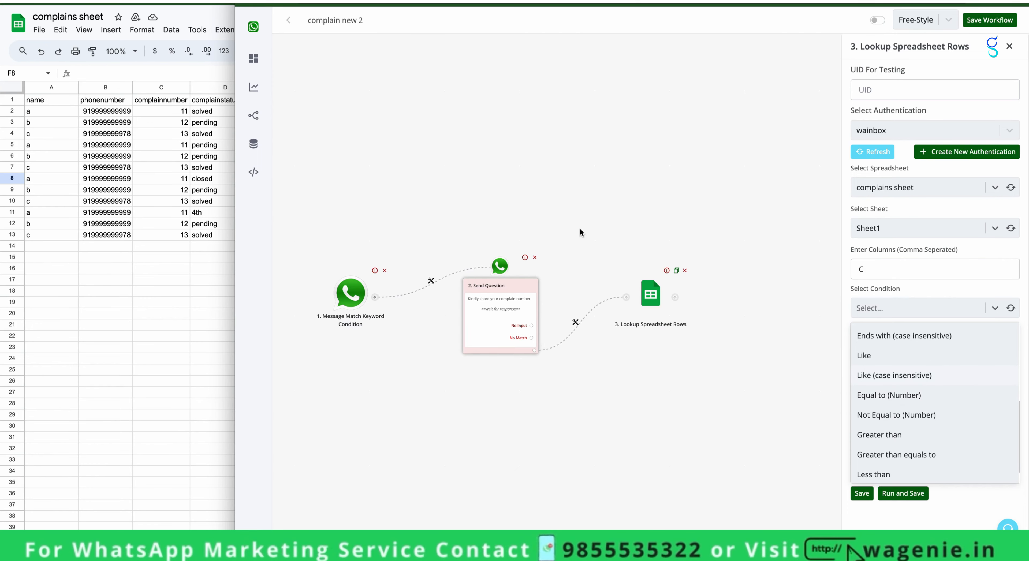
scroll(978, 423, "up", 5)
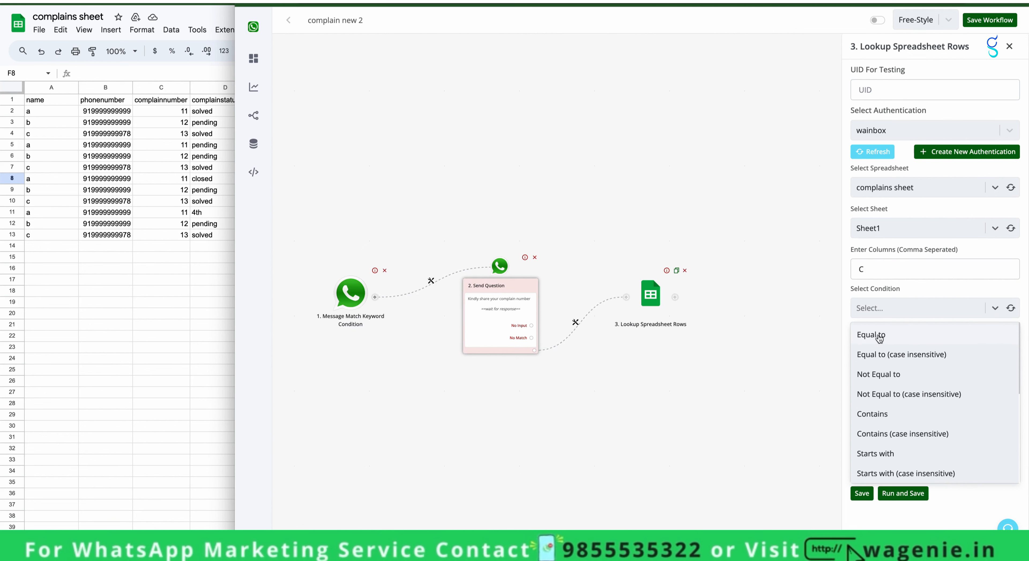
scroll(900, 389, "down", 3)
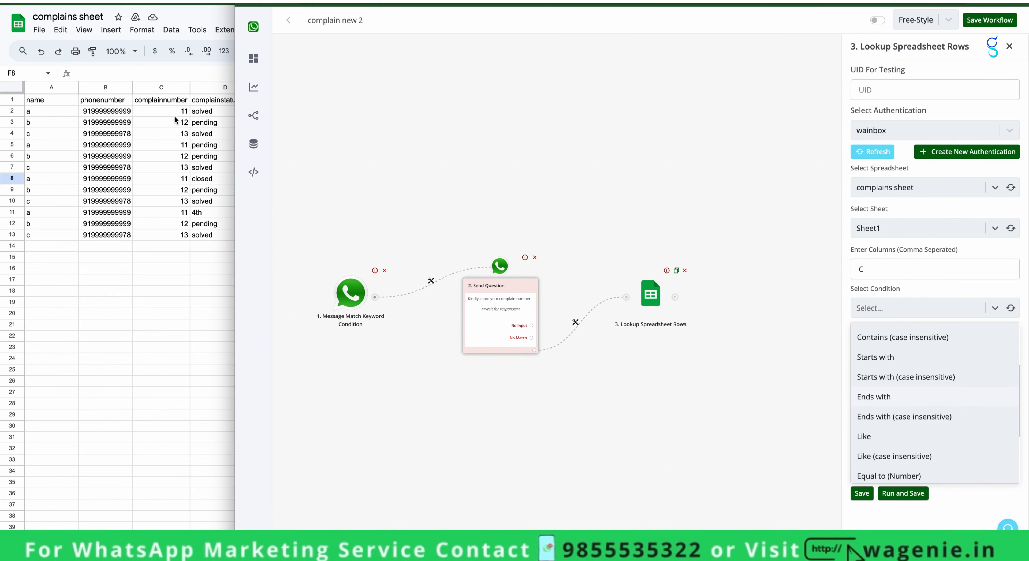
scroll(937, 444, "down", 2)
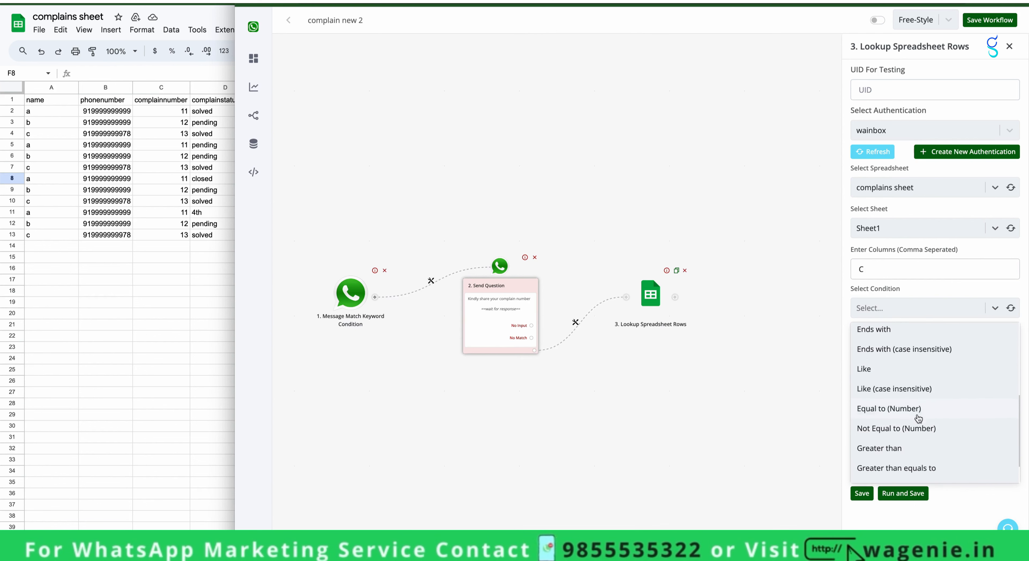
left_click(917, 407)
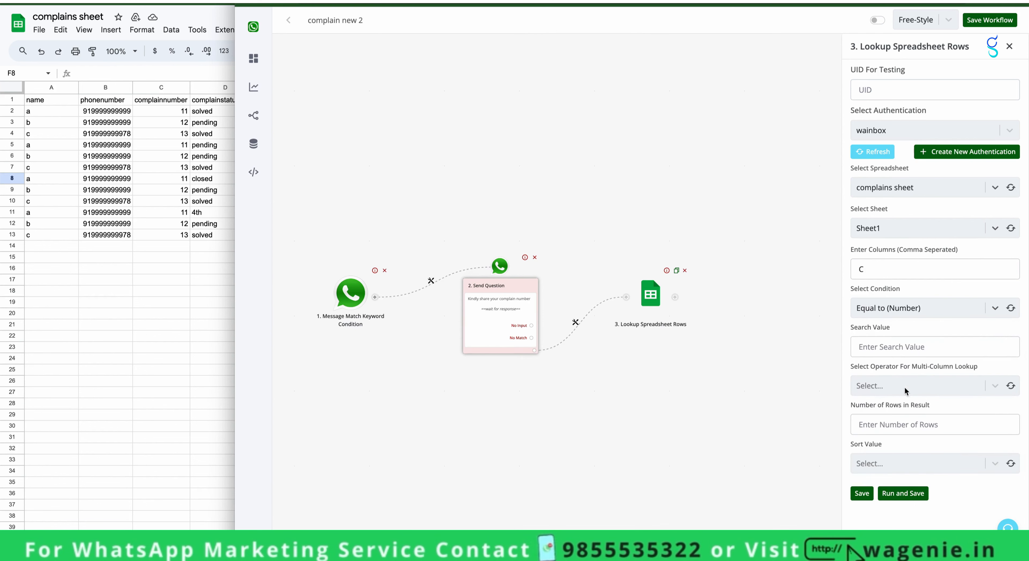
left_click(893, 350)
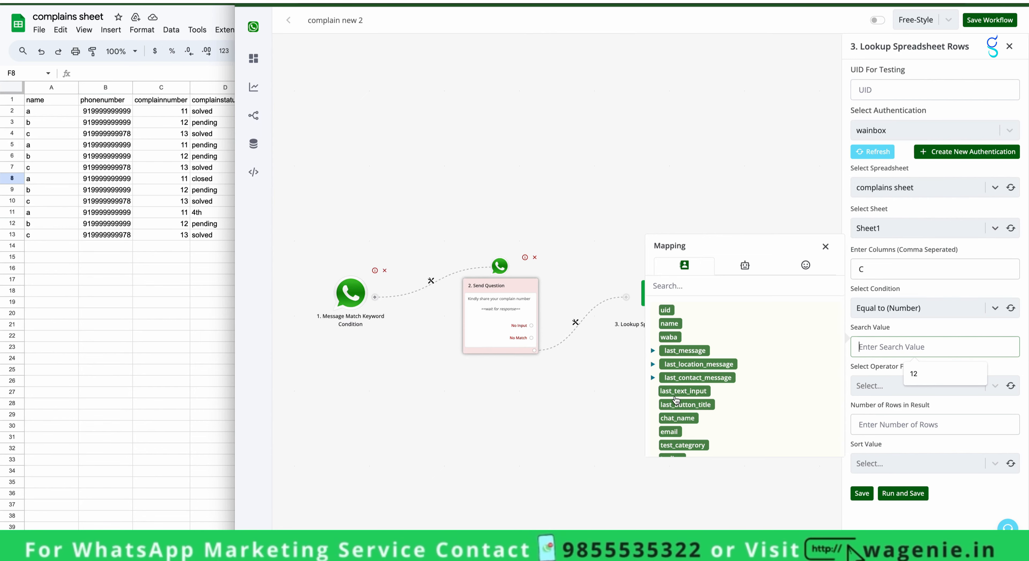
left_click_drag(662, 396, 907, 352)
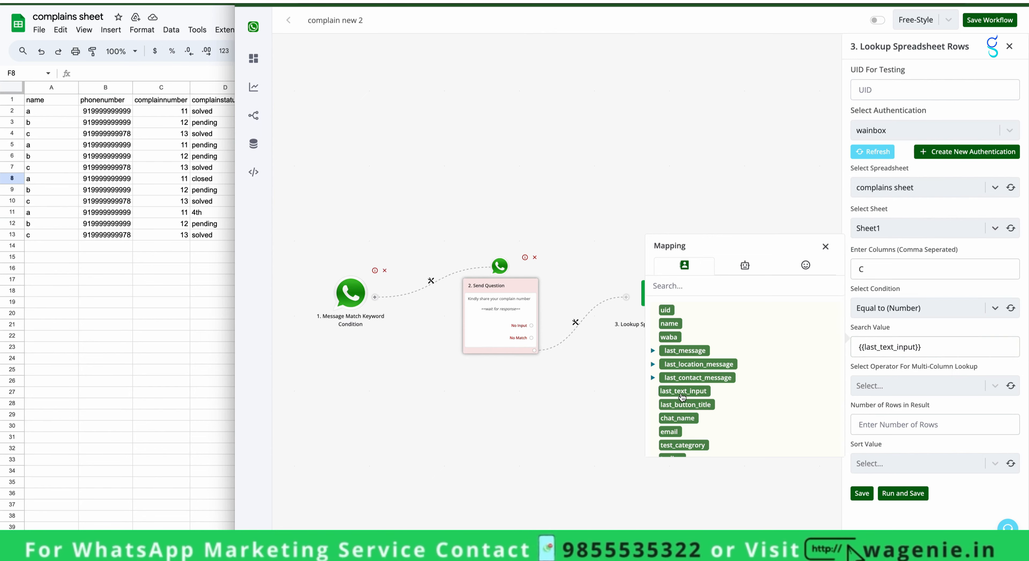
- Set the operator for multi-column lookup to OR in the Lookup Spreadsheet Rows settings
triple_click(908, 354)
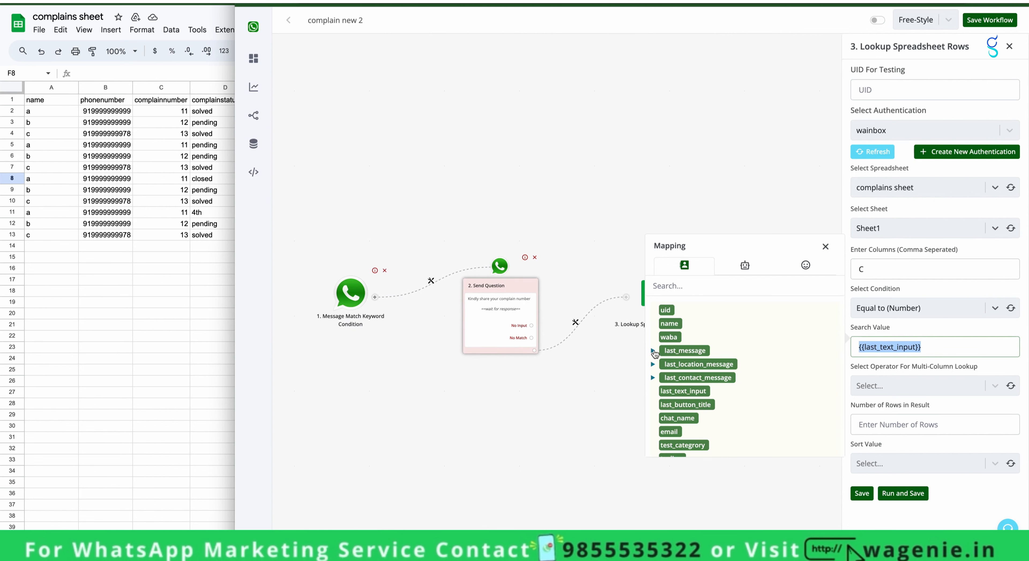
left_click(930, 351)
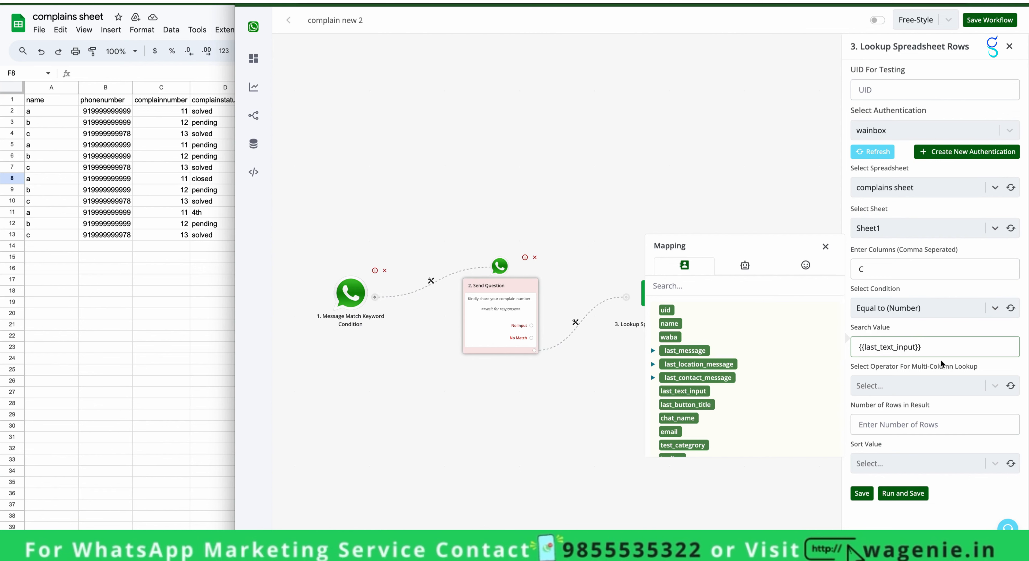
left_click(975, 386)
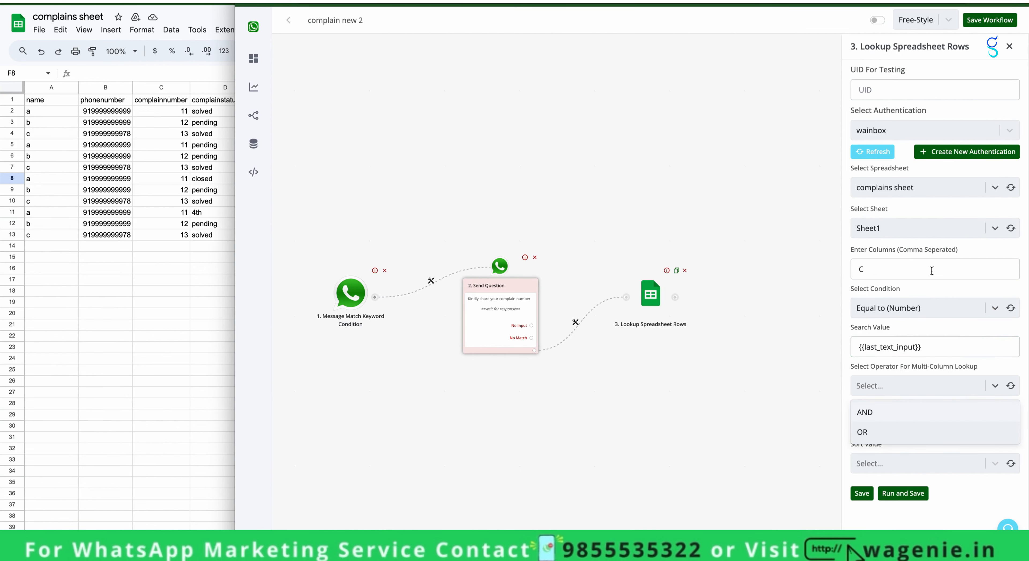
left_click(878, 347)
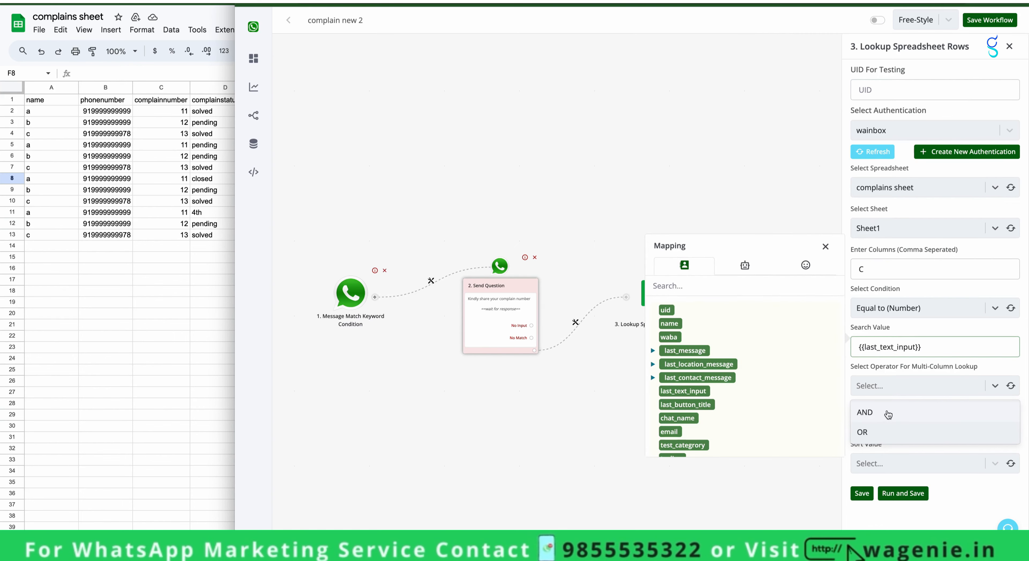
left_click(921, 339)
triple_click(922, 338)
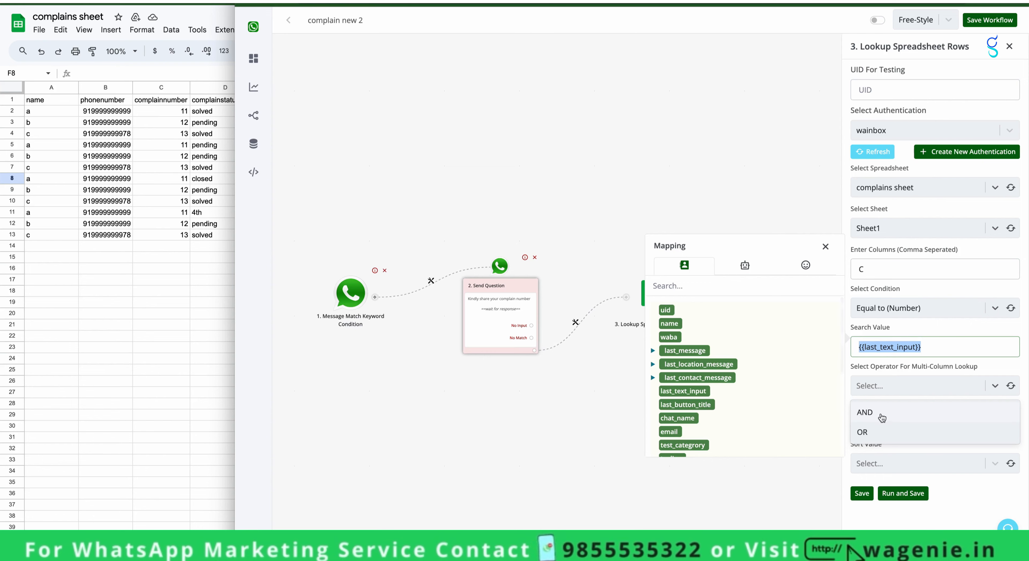
left_click(881, 432)
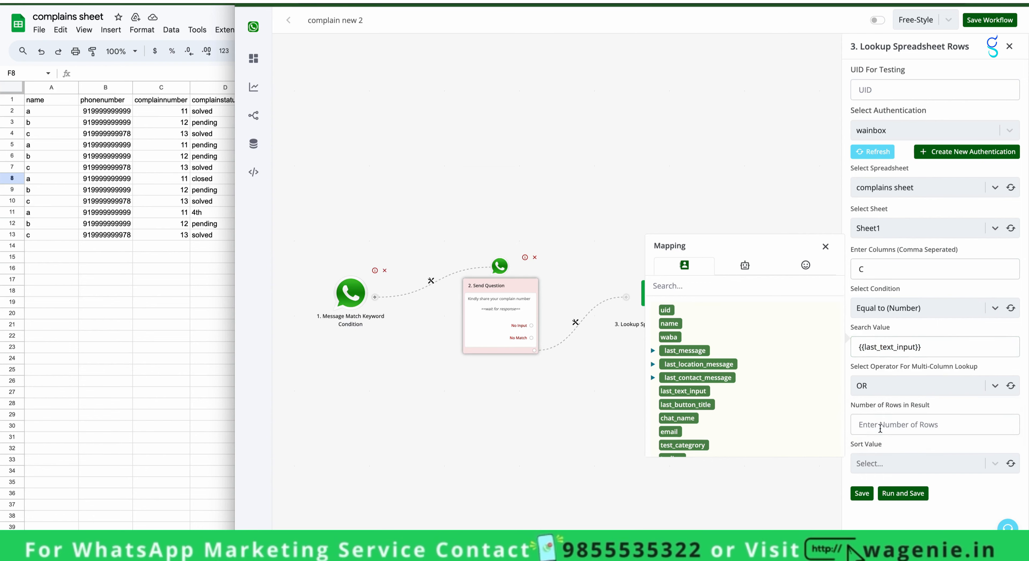
- Set the number of rows in the lookup result to 1
left_click(966, 423)
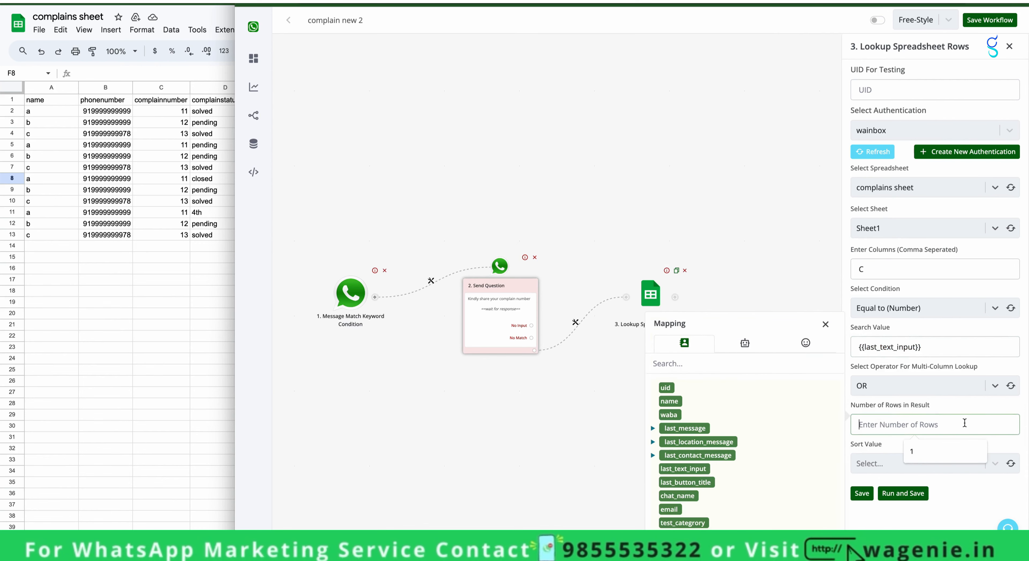
left_click(826, 324)
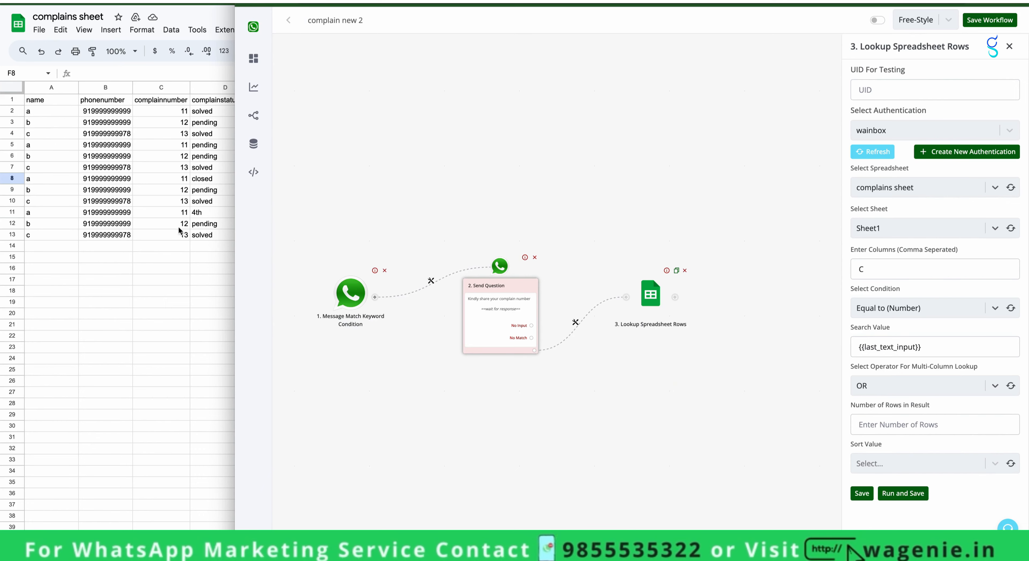
left_click(918, 427)
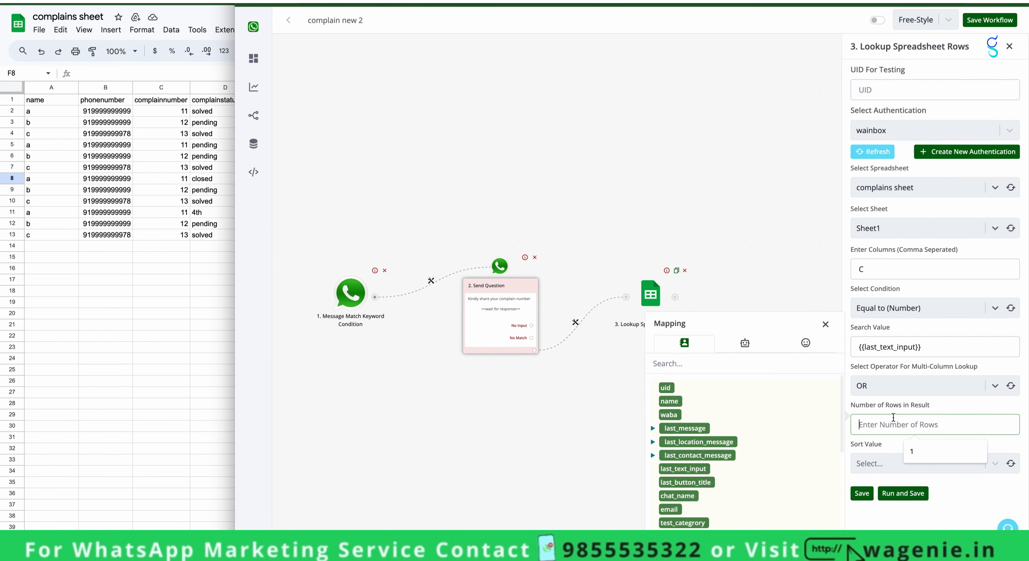
type("1")
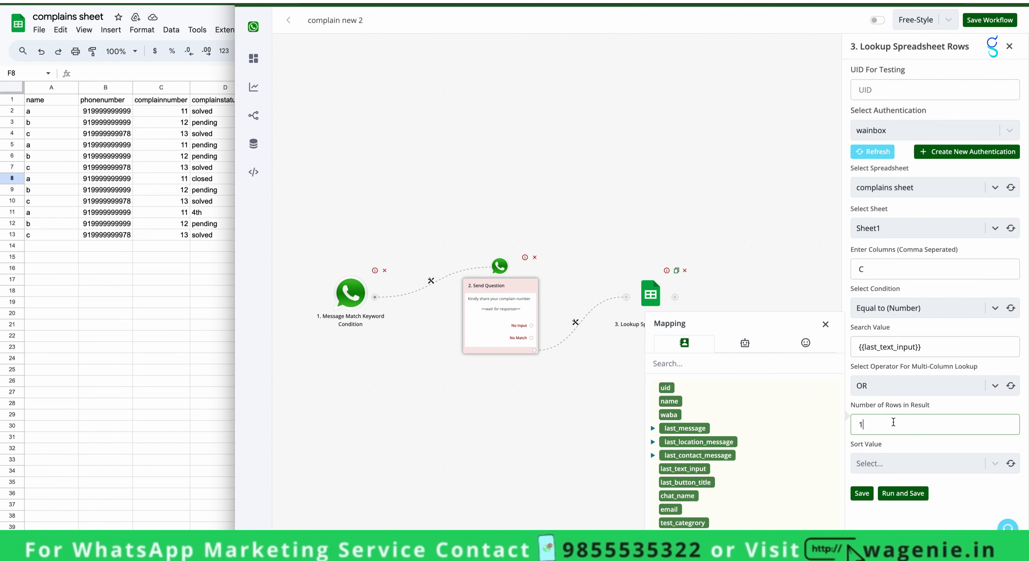
- Compare the first and last sheet entries for complaint number 11 and set the lookup's sort value to Top
left_click(993, 465)
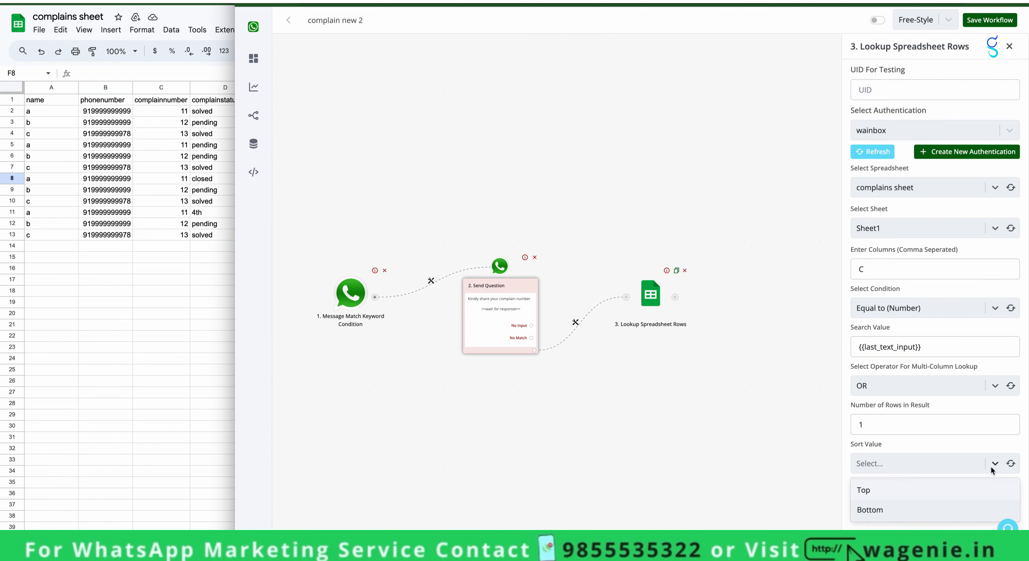
double_click(874, 422)
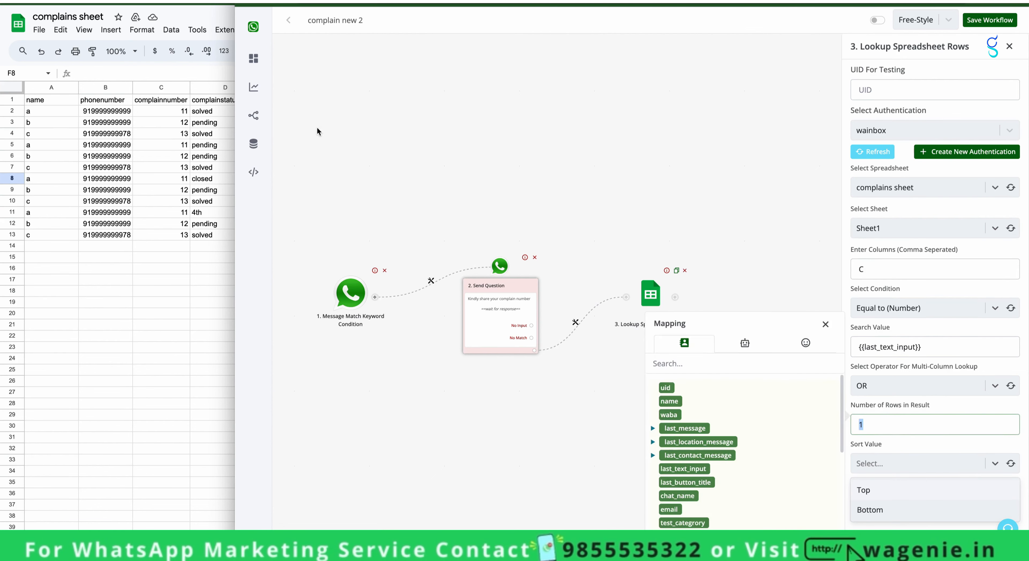
left_click(170, 112)
left_click(169, 111)
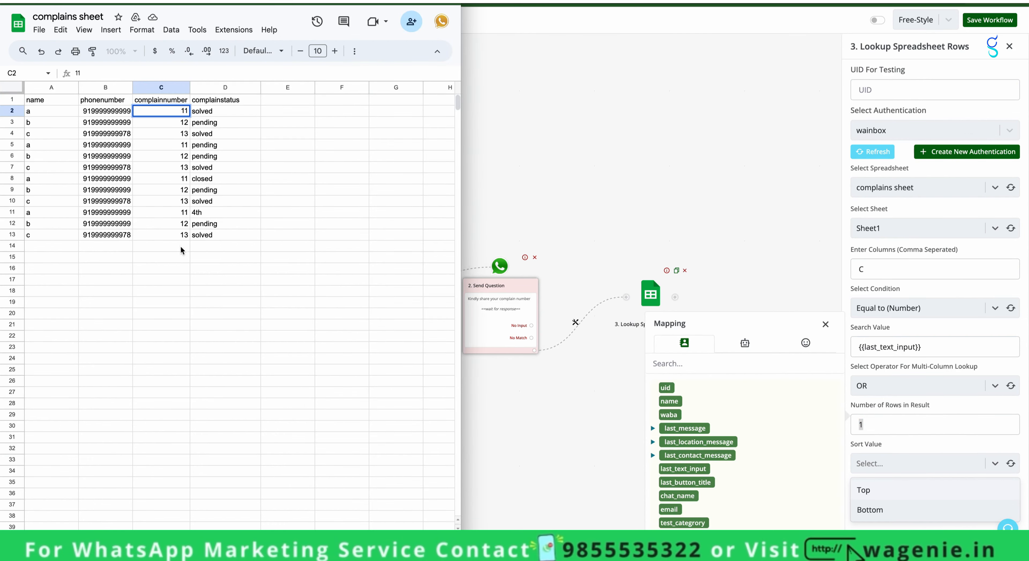
left_click(182, 216)
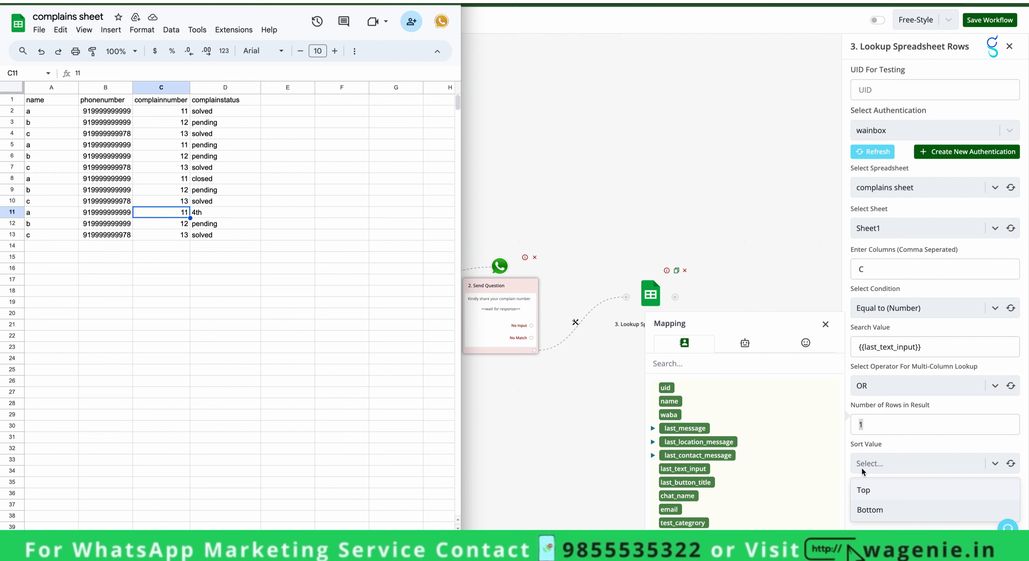
left_click(186, 114)
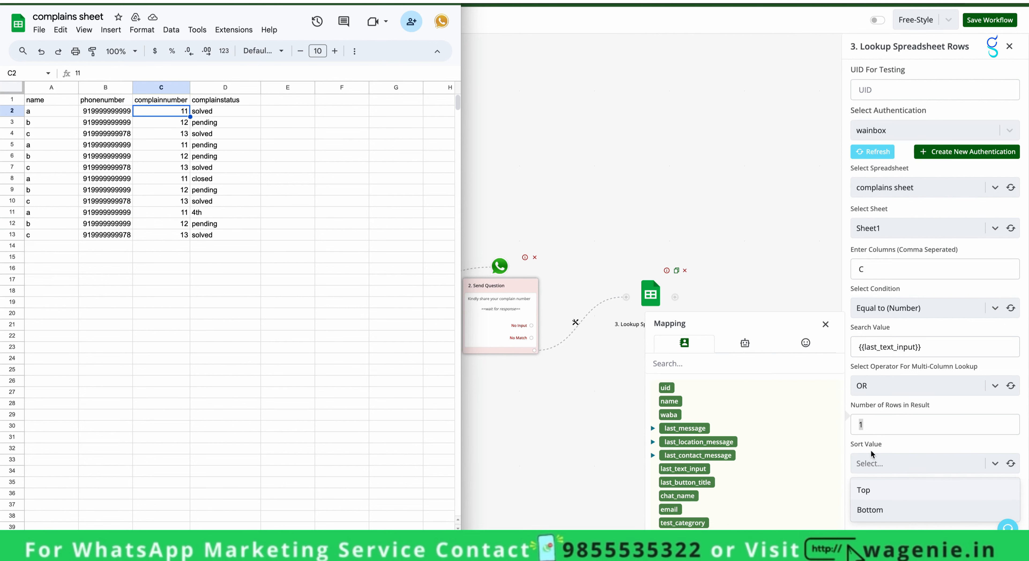
left_click(870, 489)
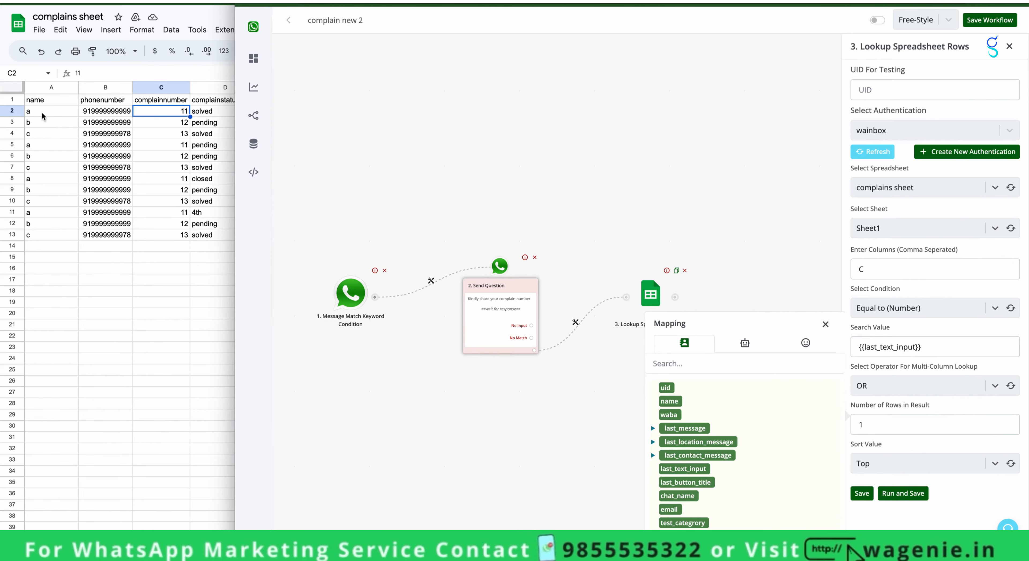
- Examine the first and last rows for complaint number 11 in the sheet against the one-row, Top lookup settings
left_click(9, 112)
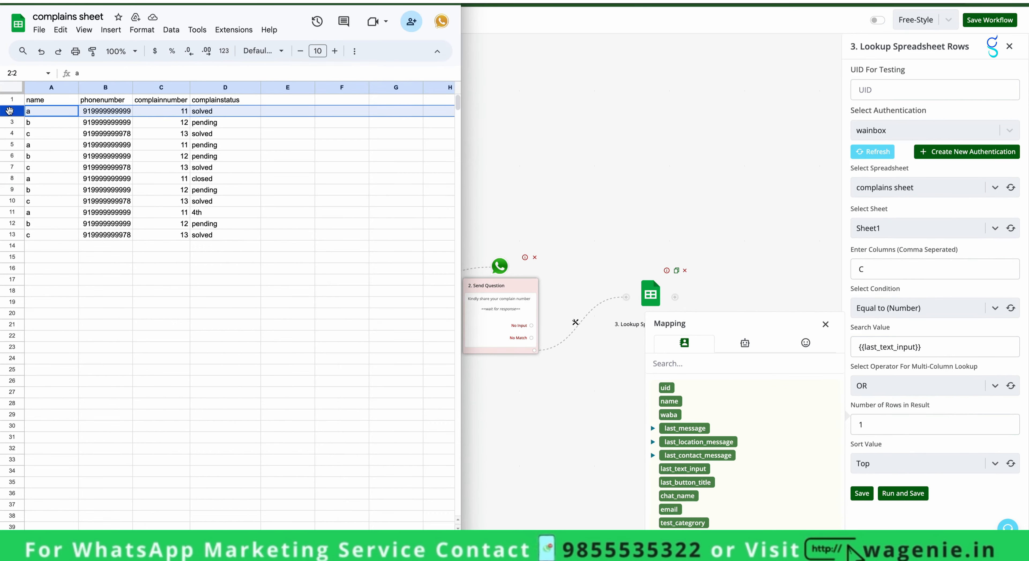
left_click(321, 236)
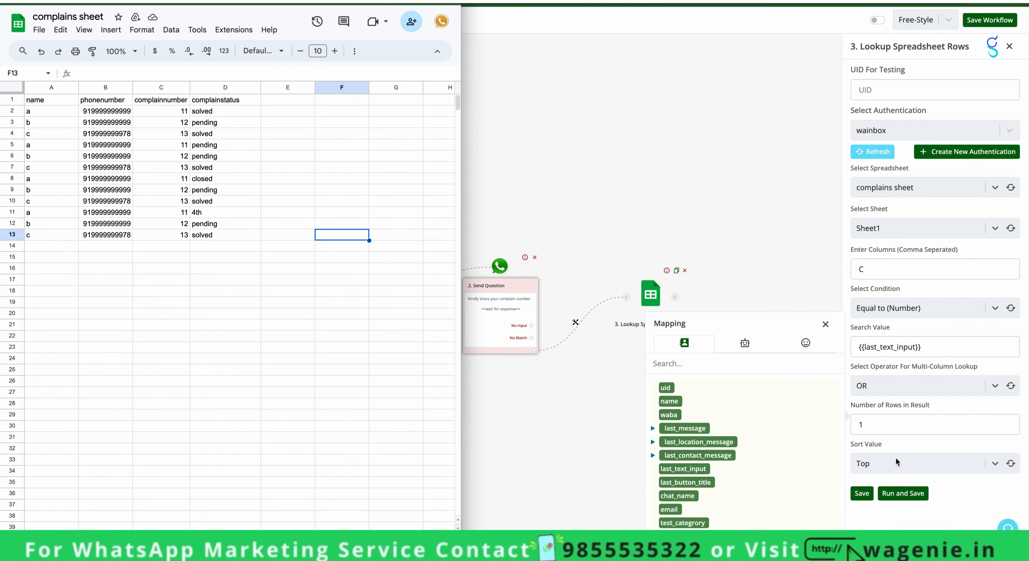
left_click_drag(182, 335, 186, 212)
left_click(12, 216)
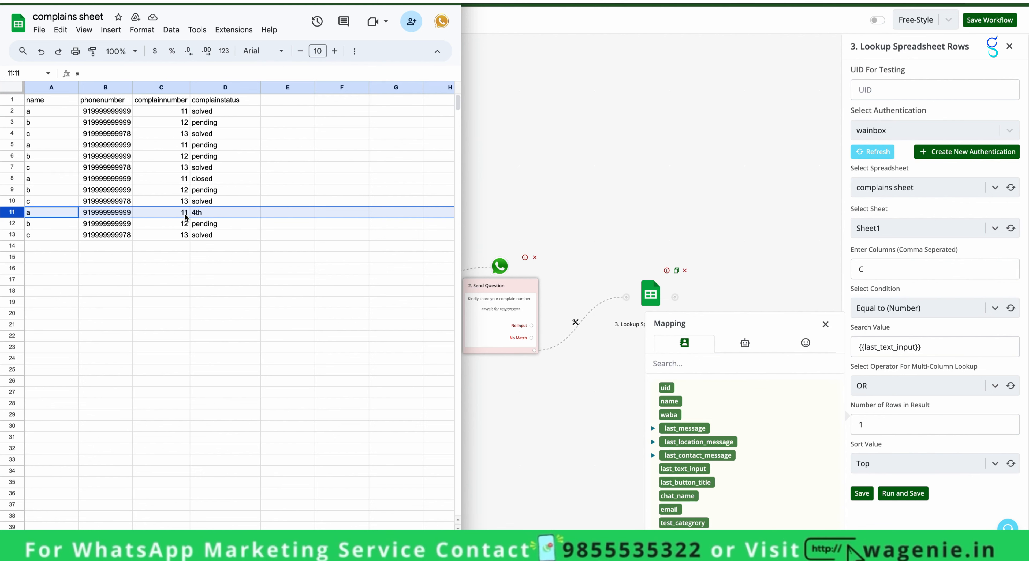
left_click(881, 423)
double_click(881, 423)
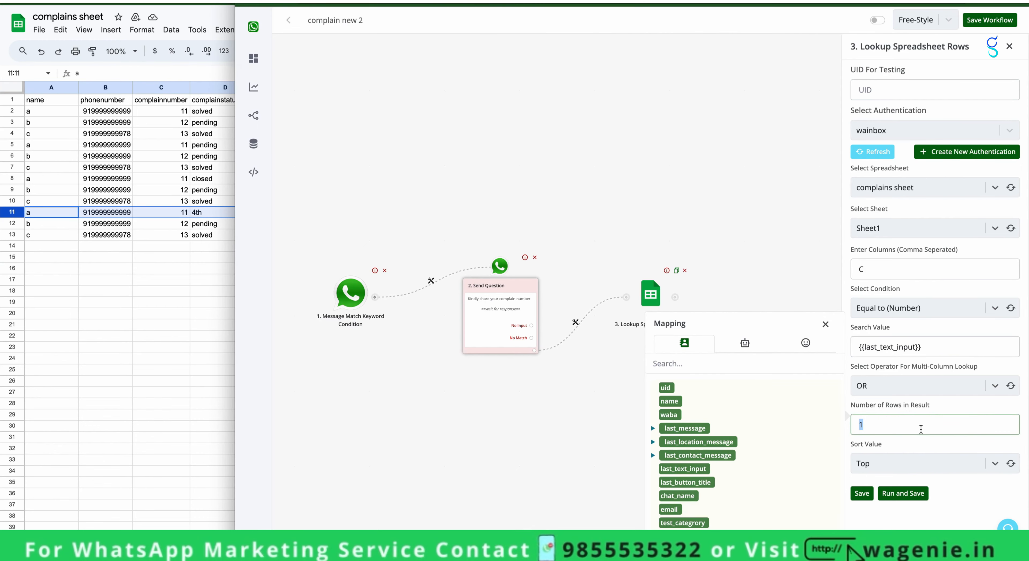
left_click(903, 459)
left_click(152, 151)
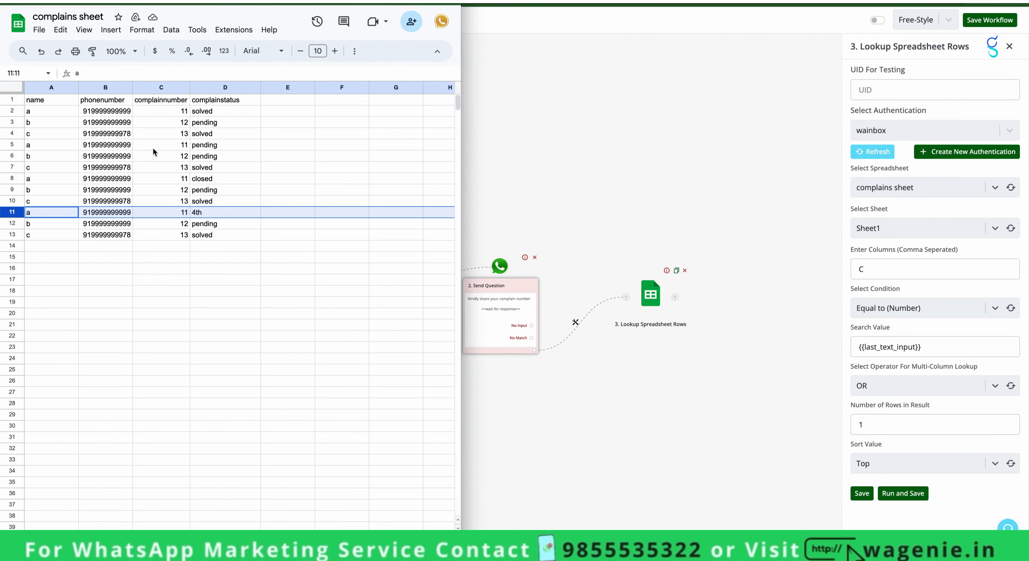
left_click_drag(161, 111, 172, 249)
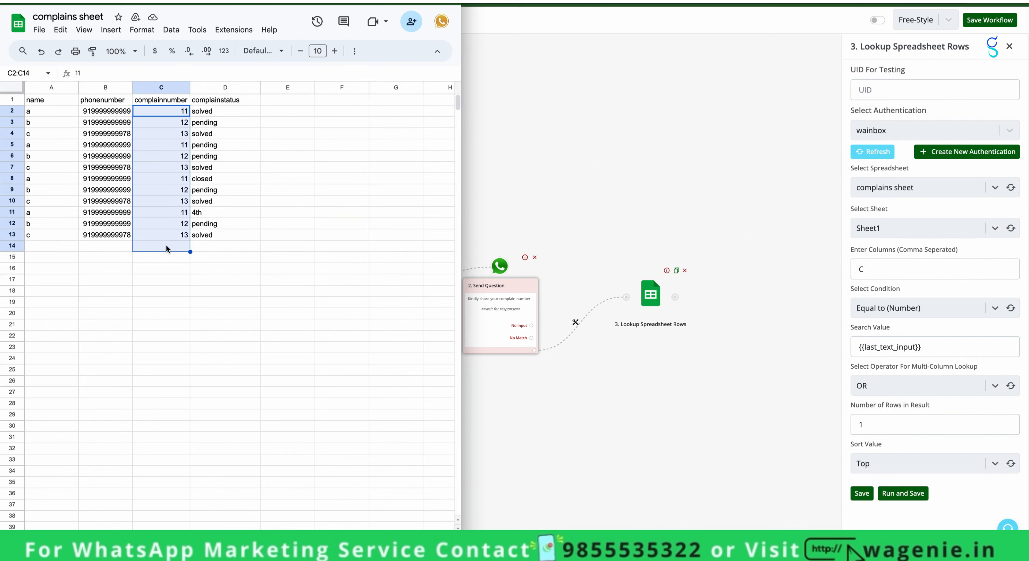
left_click(285, 269)
left_click(959, 480)
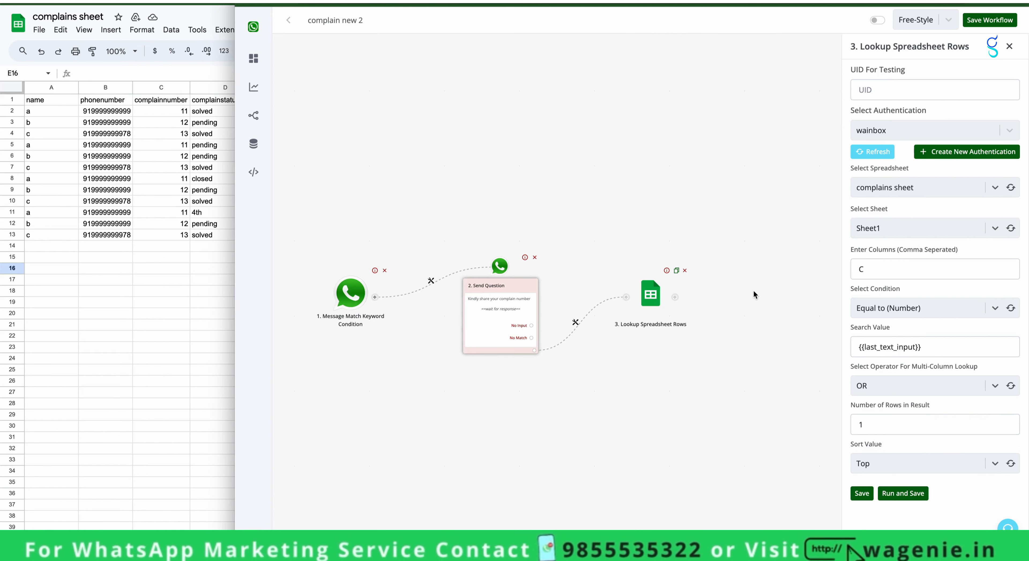
- Replace the lookup's search value with the test number 11, then run and save the module
left_click(893, 347)
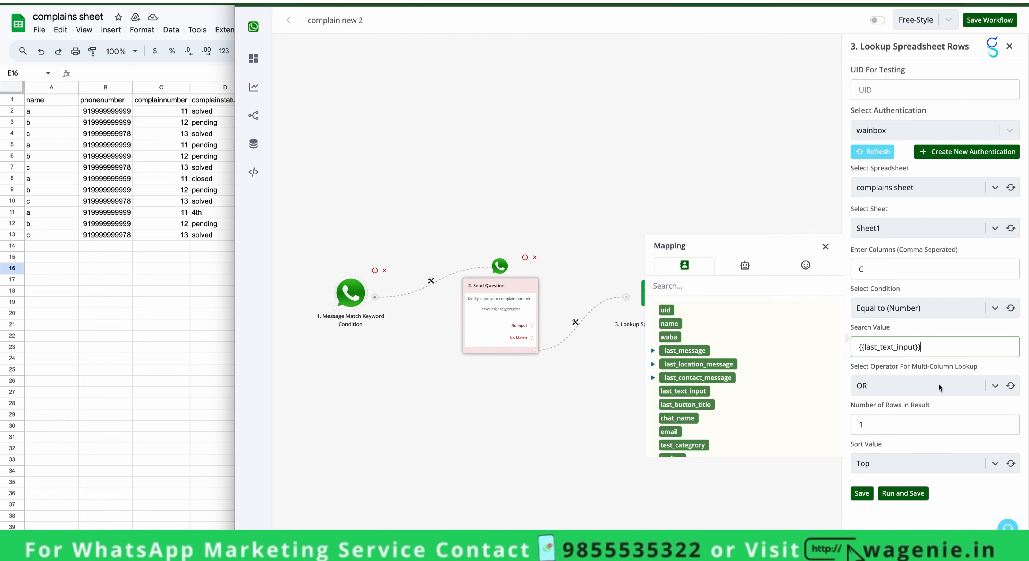
triple_click(945, 351)
key("BackSpace")
type("11")
left_click(903, 493)
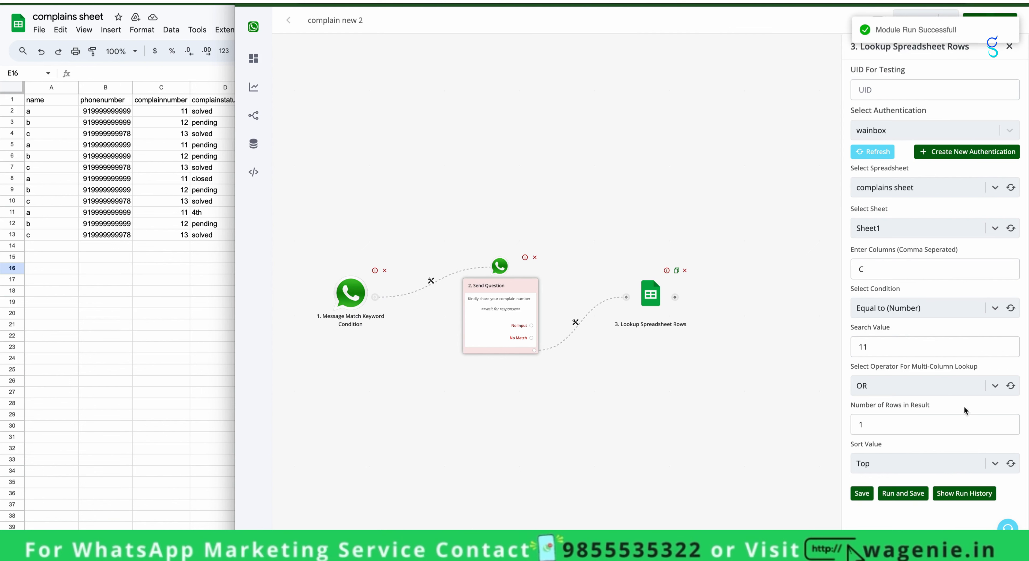
- Examine the row data in the lookup's run history by expanding its output and response, then close the capture
left_click(964, 493)
left_click(649, 445)
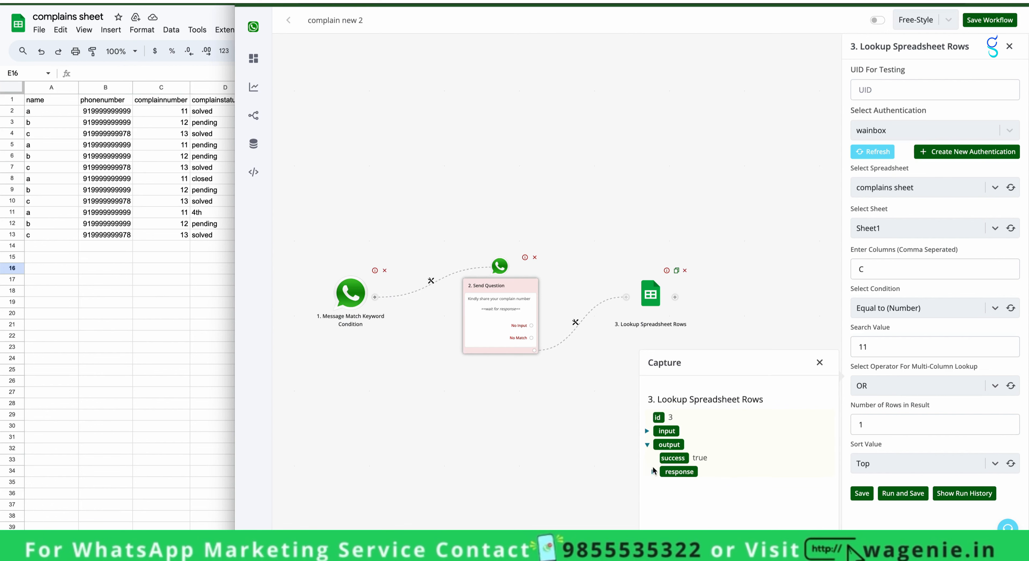
left_click(653, 471)
scroll(715, 500, "down", 1)
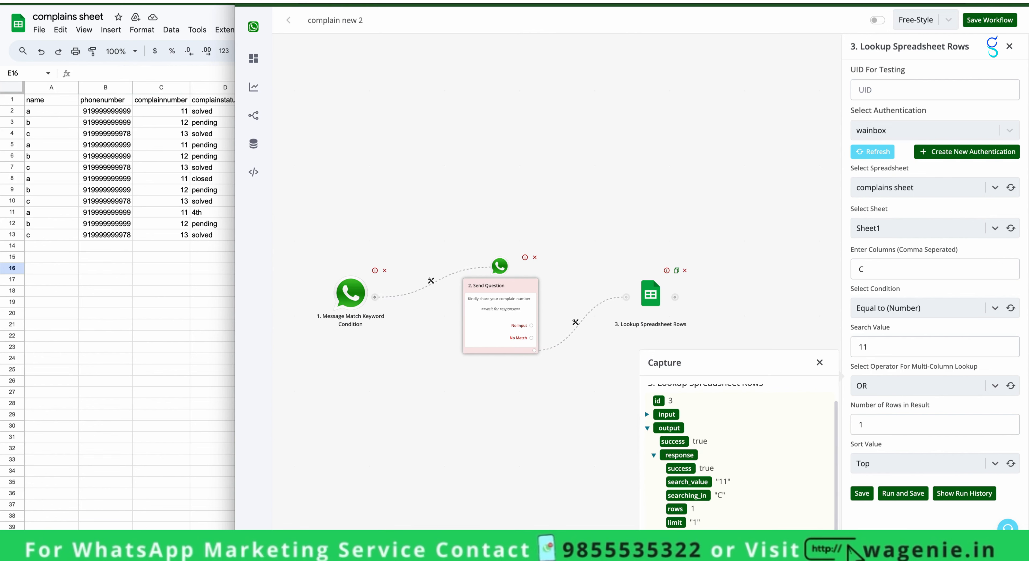
scroll(739, 460, "down", 2)
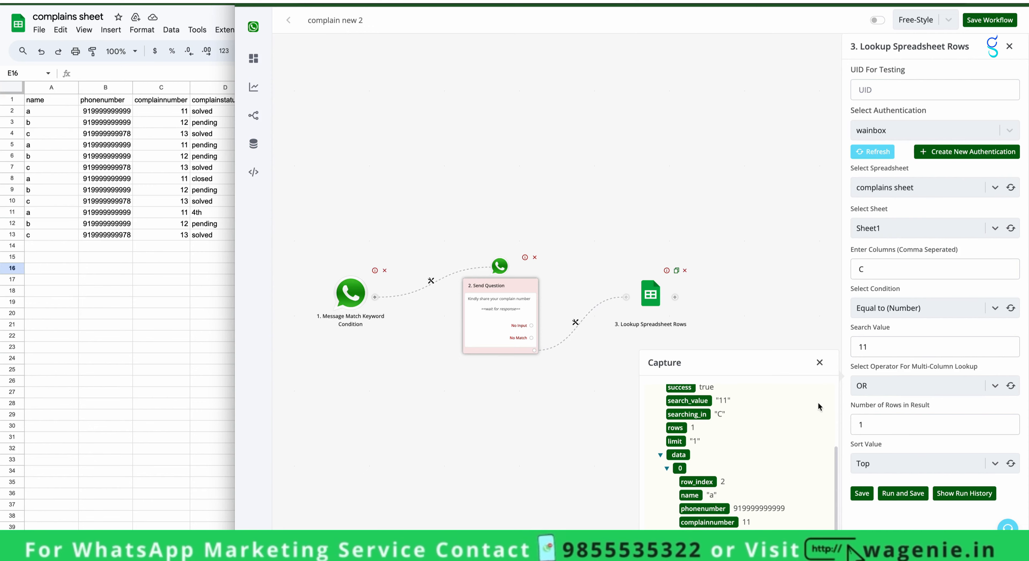
left_click(819, 362)
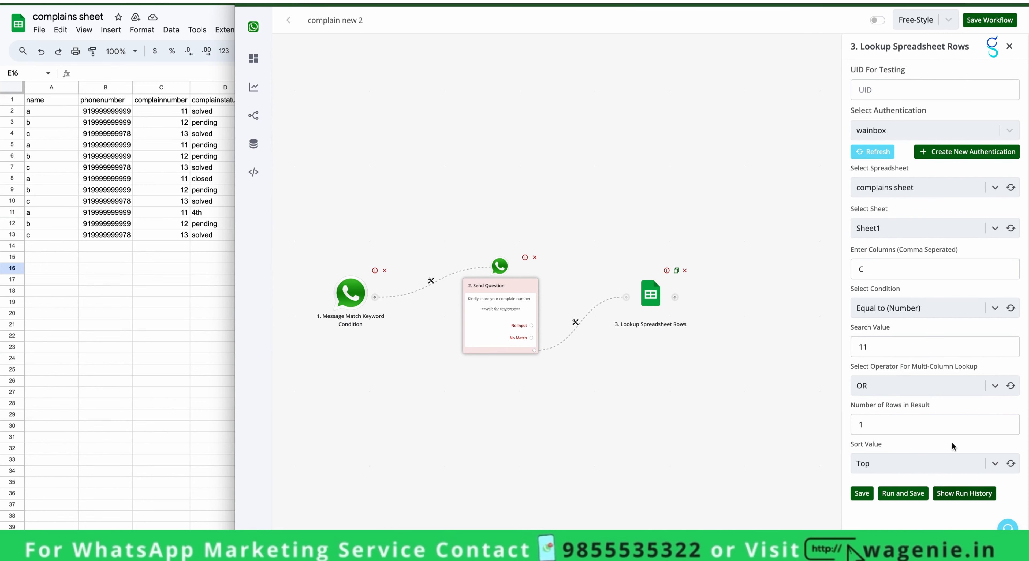
- Map the lookup's search value back to {{last_text_input}} and save the Lookup Spreadsheet Rows action
left_click(926, 350)
key("BackSpace")
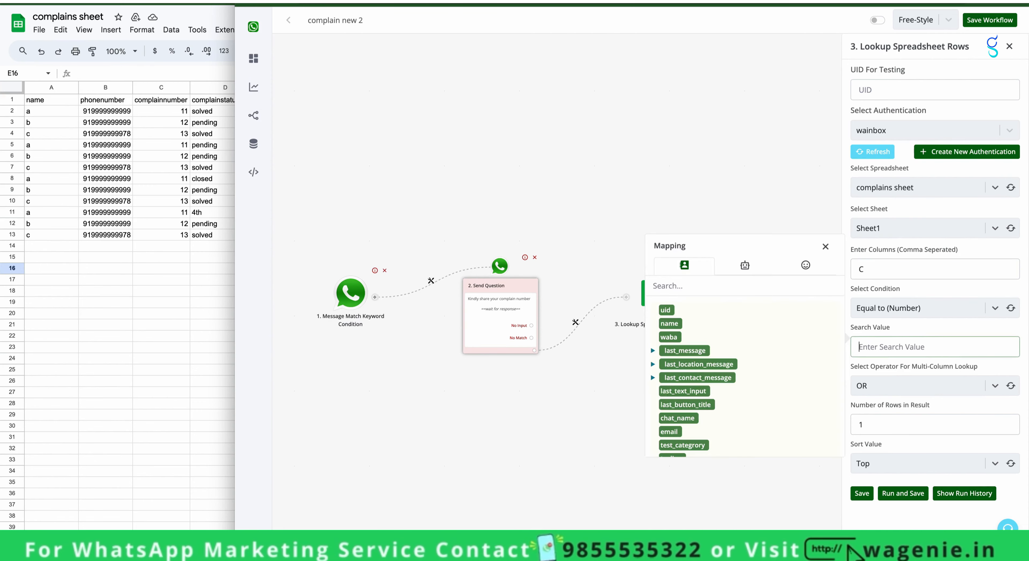
left_click(698, 392)
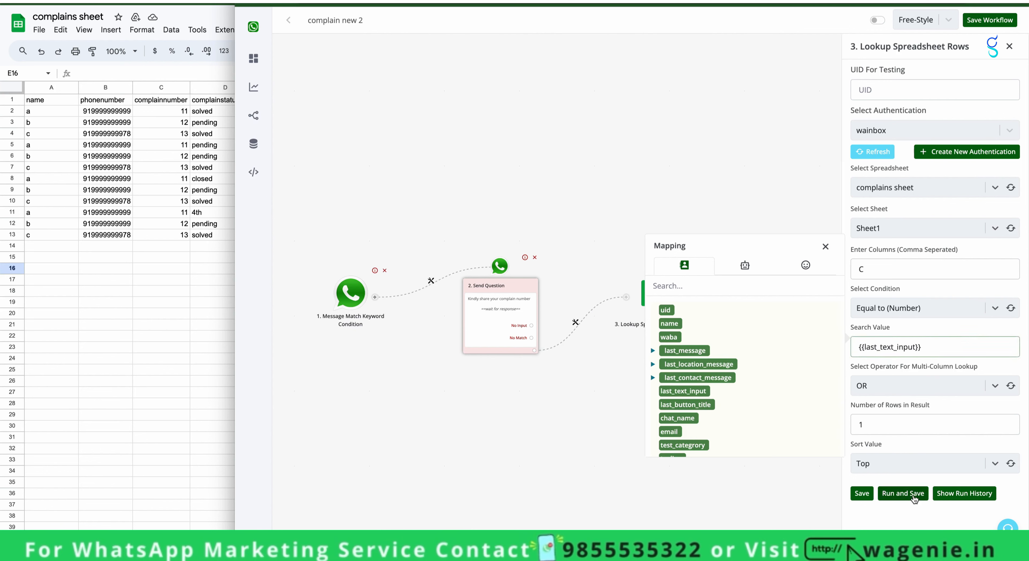
left_click(862, 493)
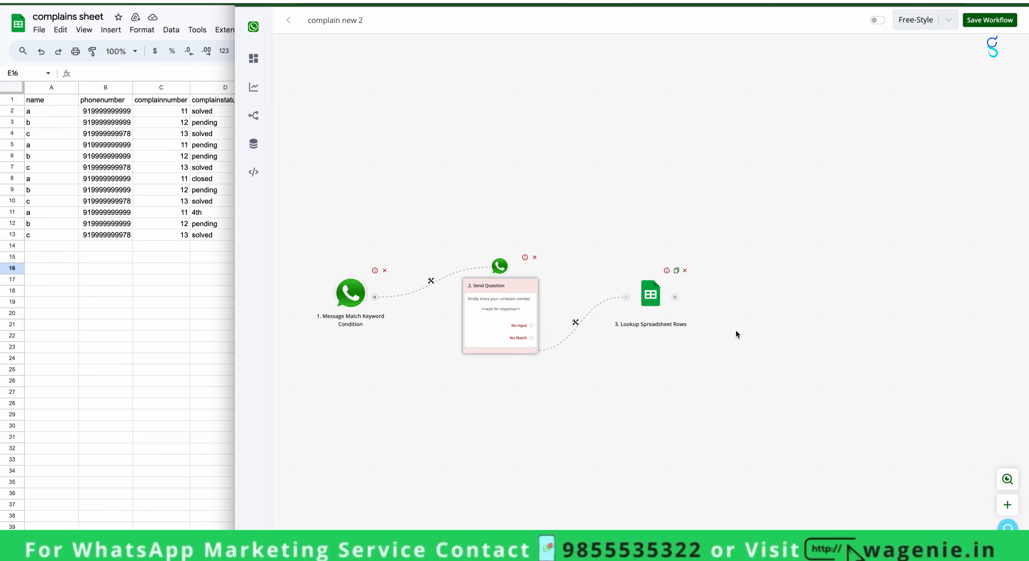
- Add a Save Variable Value action after the Lookup Spreadsheet Rows node
left_click(675, 297)
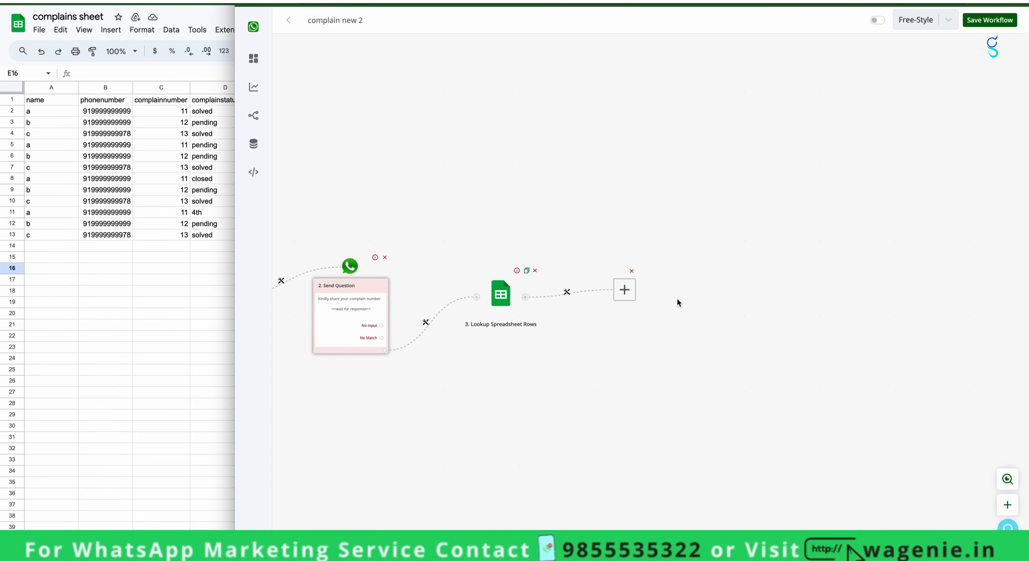
left_click(631, 295)
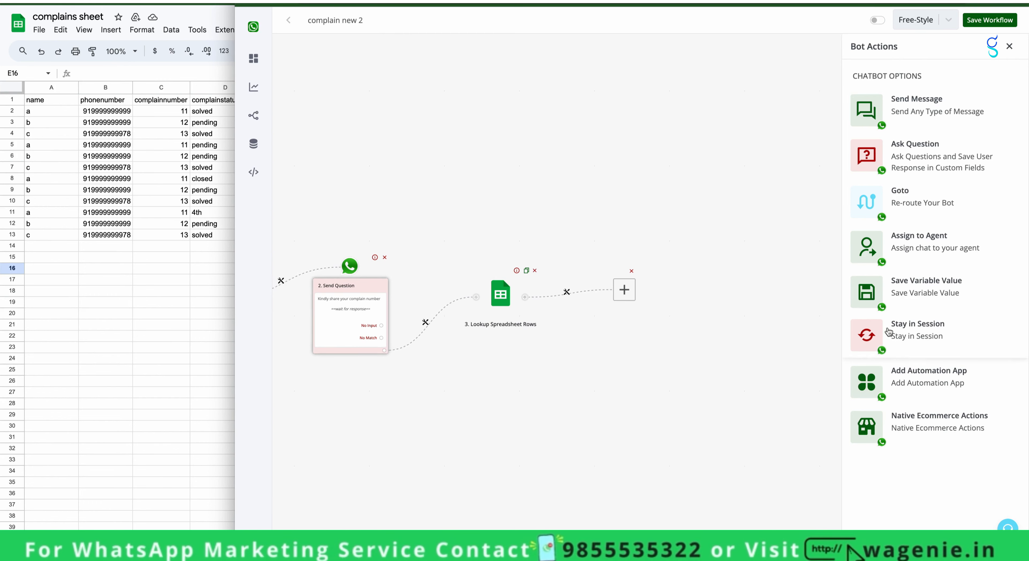
left_click(911, 289)
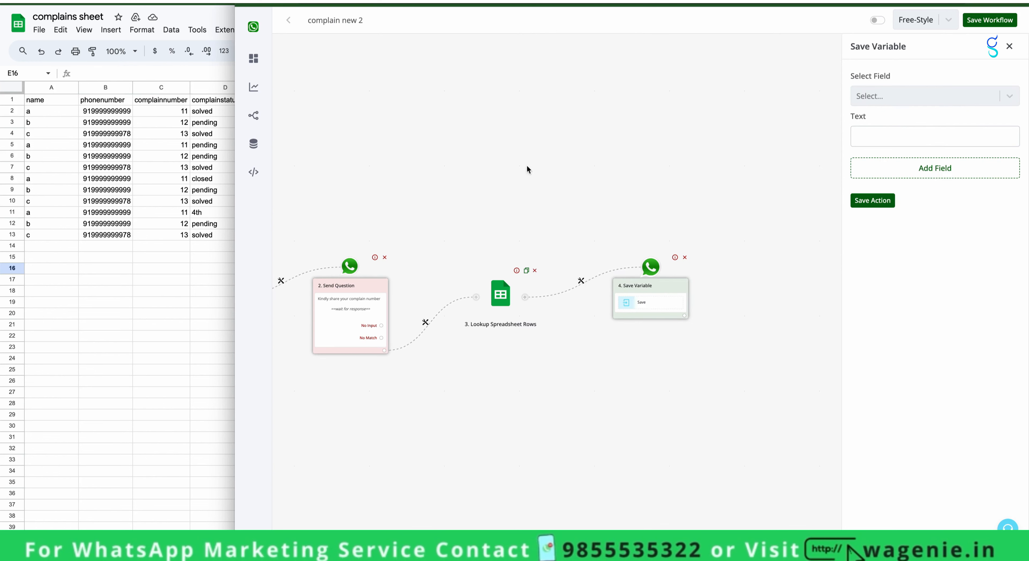
- Assign the lookup's first-row complainstatus value, {{3.data[0].complainstatus}}, to the search1 bot field in the Save Variable action
mouse_move(260, 134)
left_click(975, 100)
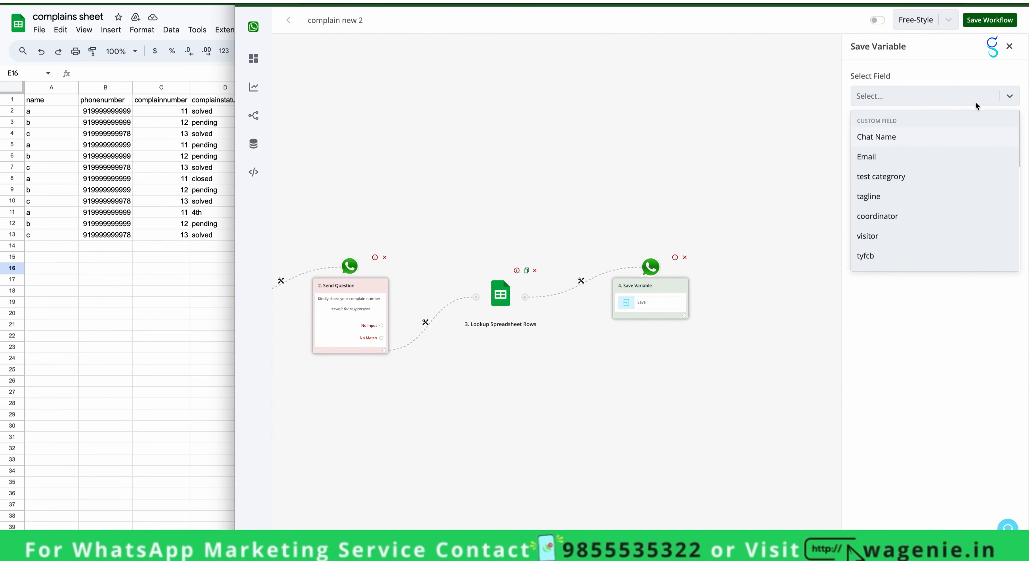
scroll(945, 188, "down", 3)
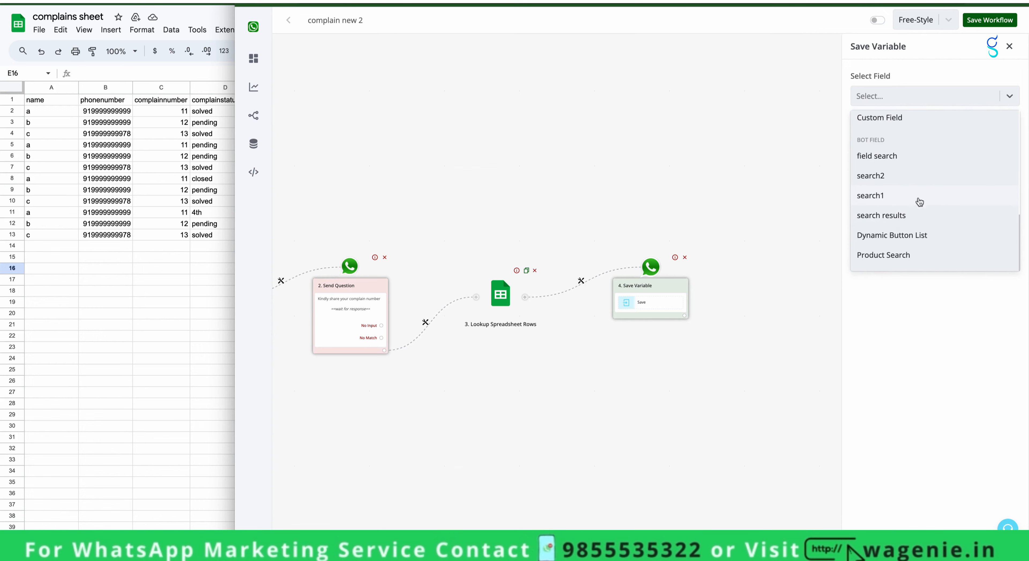
left_click(878, 195)
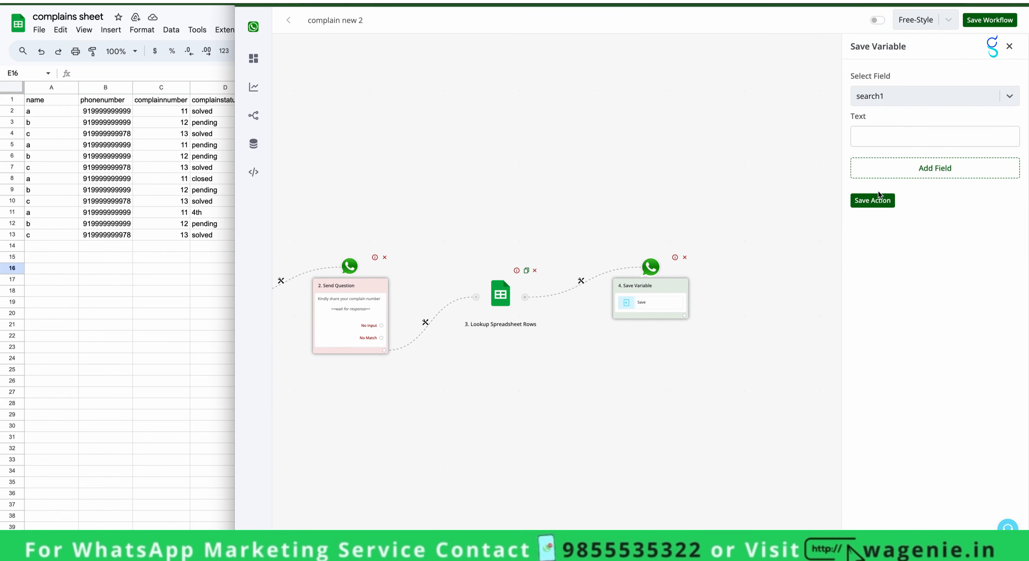
left_click(917, 129)
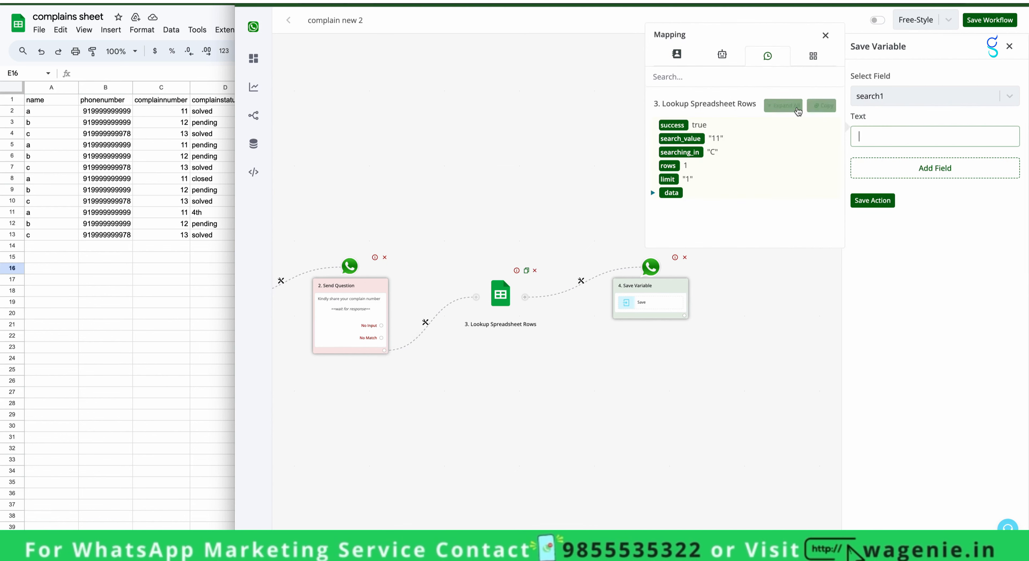
left_click(783, 105)
scroll(733, 200, "down", 1)
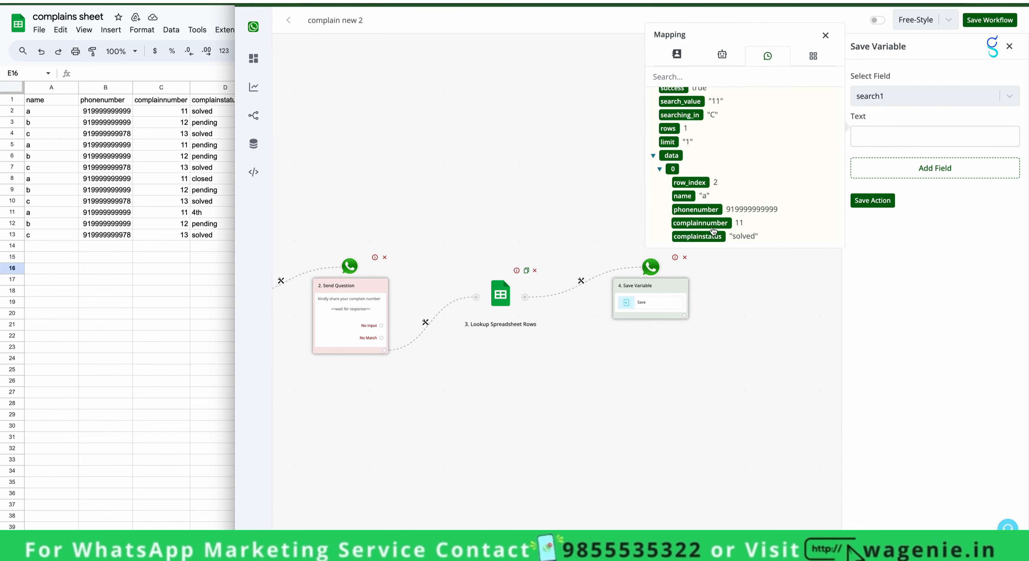
left_click(699, 237)
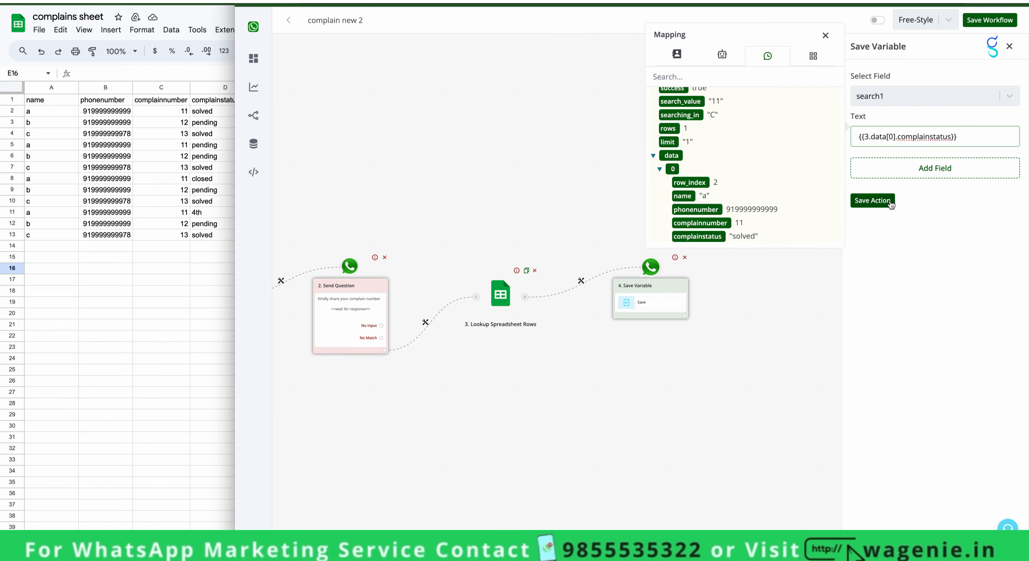
- Add a second field to the Save Variable action, setting the search2 bot field to the lookup's {{3.rows}} value
left_click(937, 168)
left_click(950, 192)
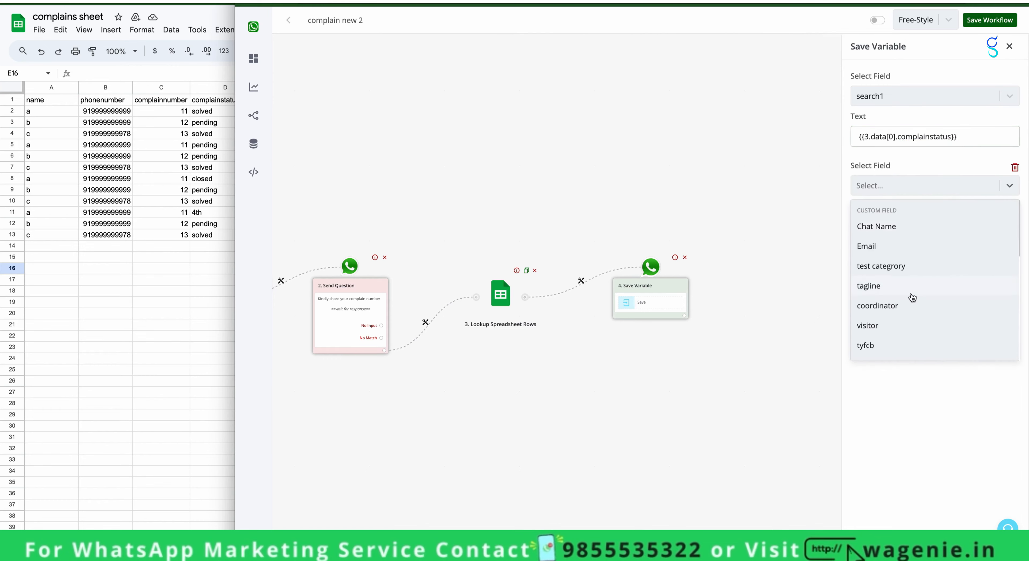
scroll(913, 299, "down", 5)
left_click(900, 275)
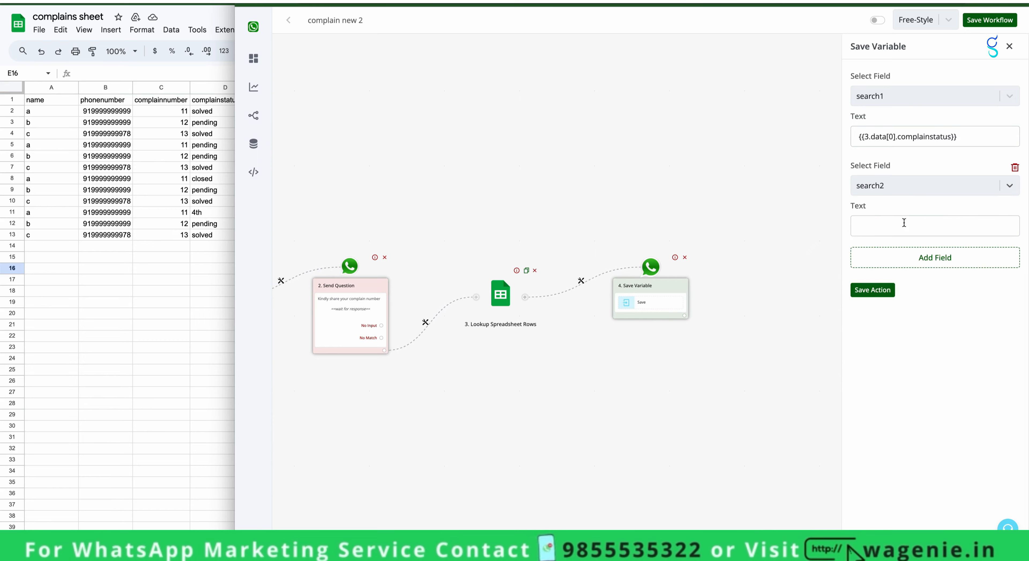
left_click(903, 222)
scroll(741, 264, "down", 2)
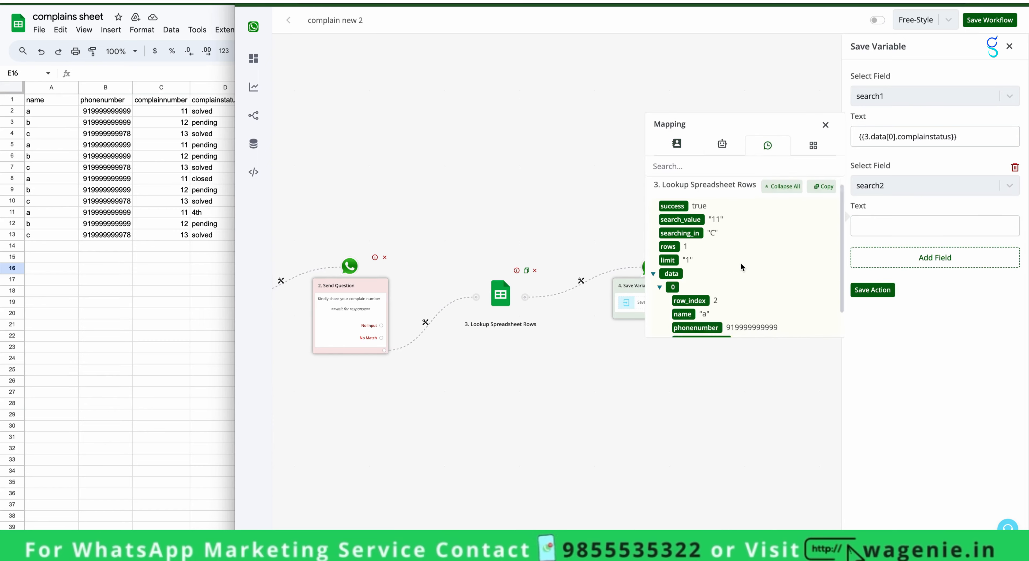
scroll(741, 264, "up", 2)
scroll(719, 279, "down", 1)
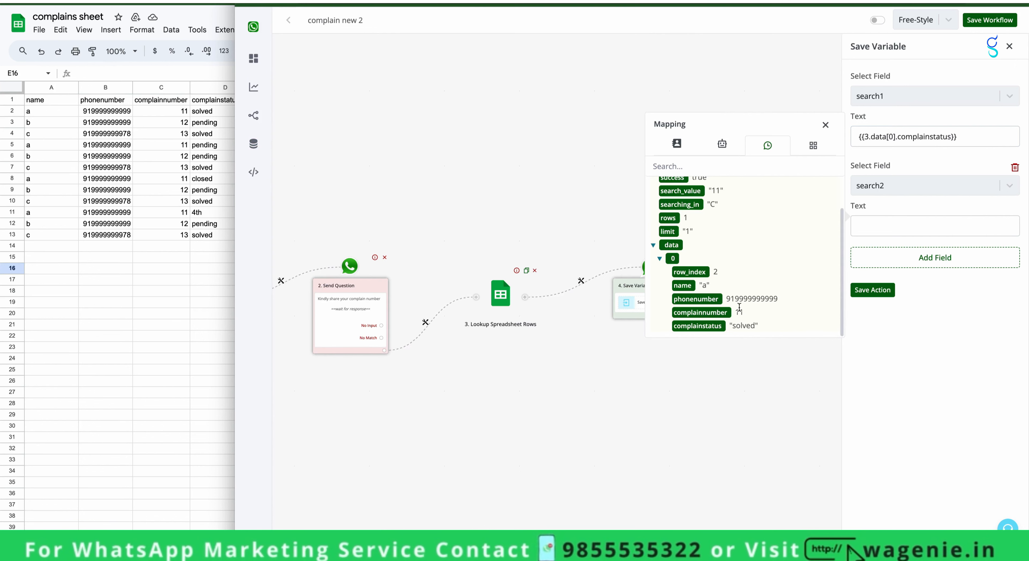
left_click(675, 220)
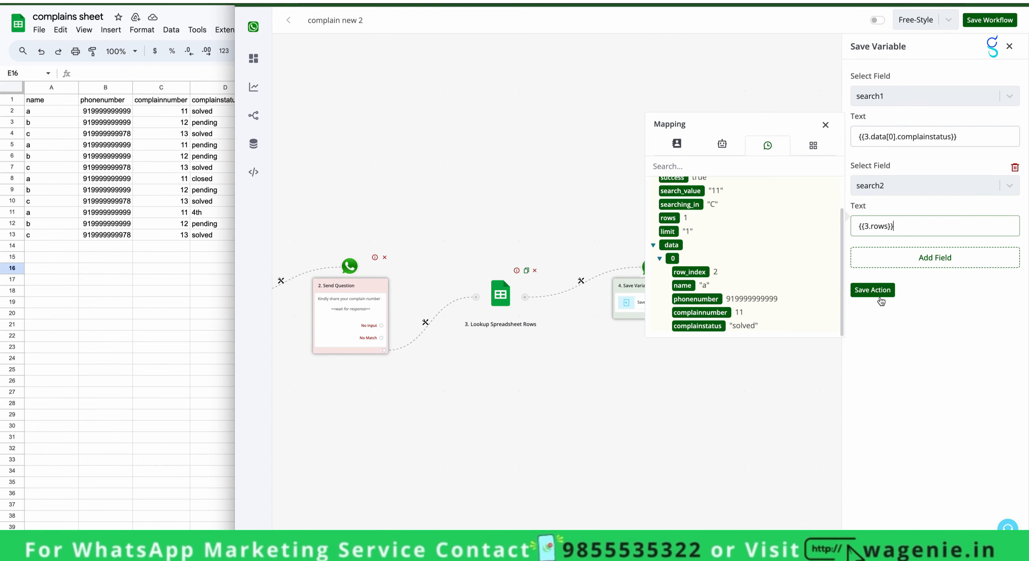
- Check the search1 and search2 mappings against the complaints sheet and the lookup output, and save the Save Variable action
left_click(919, 297)
left_click(228, 240)
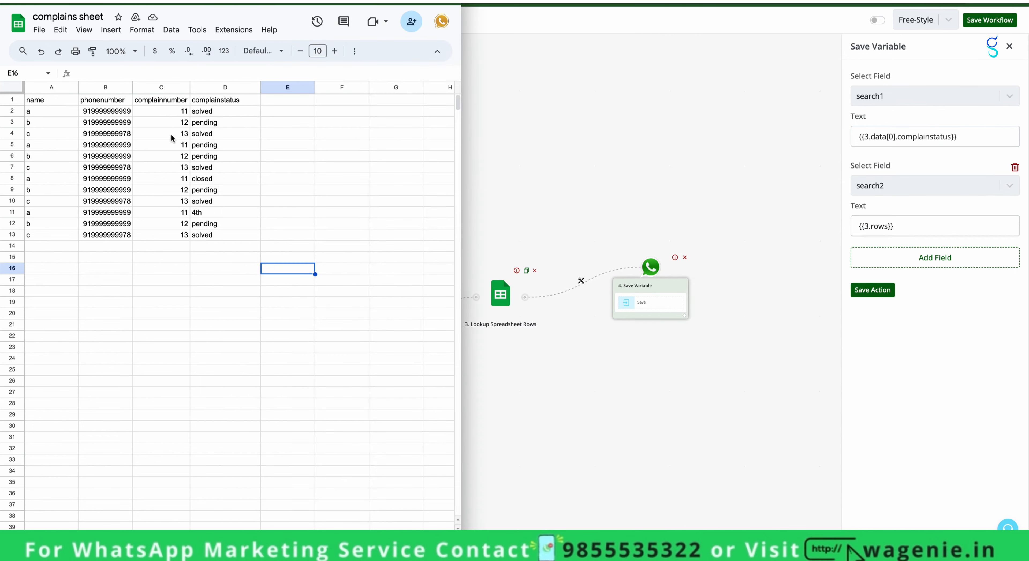
left_click(902, 222)
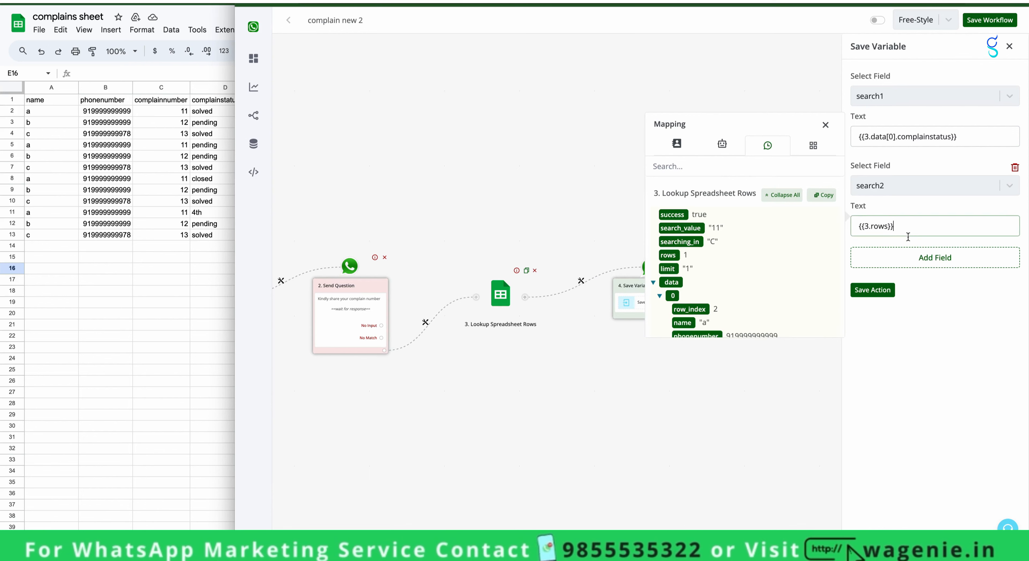
left_click(877, 290)
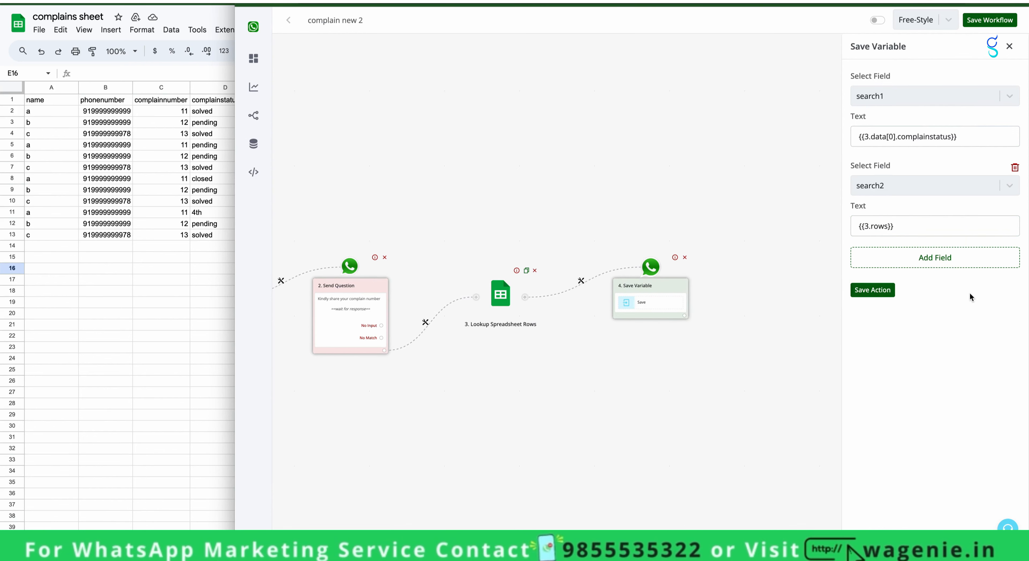
left_click(935, 231)
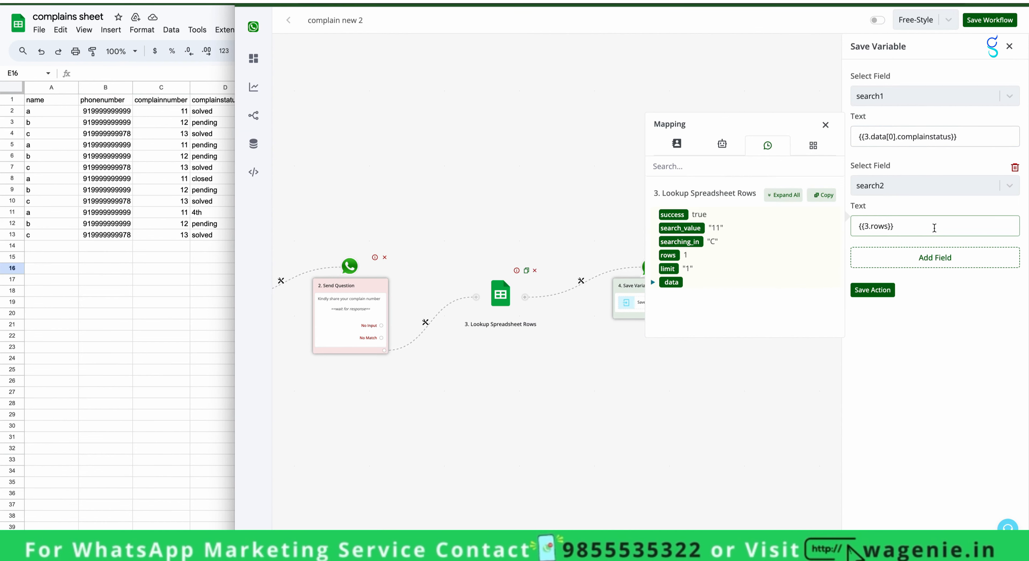
left_click(977, 140)
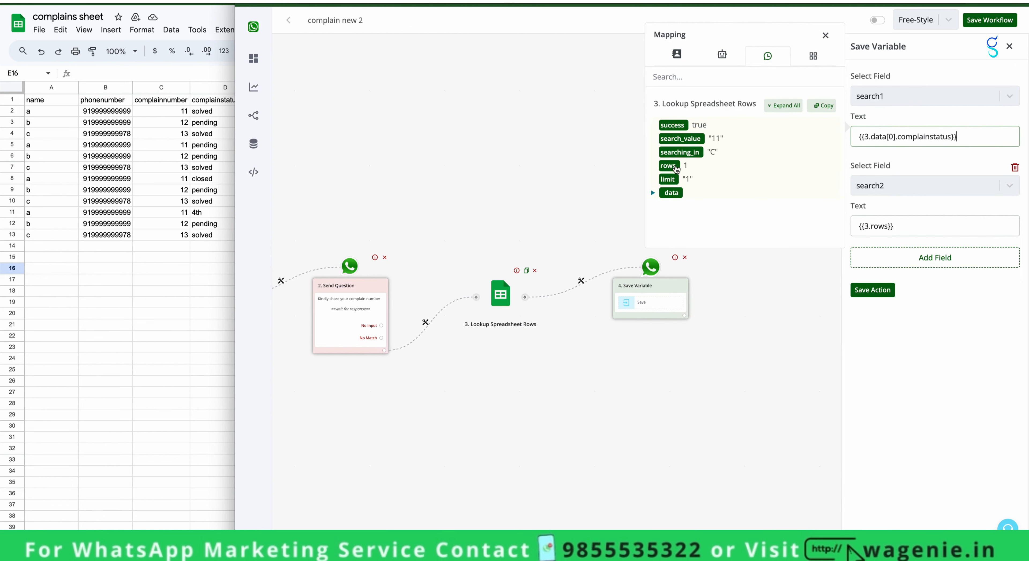
left_click(654, 194)
left_click(660, 206)
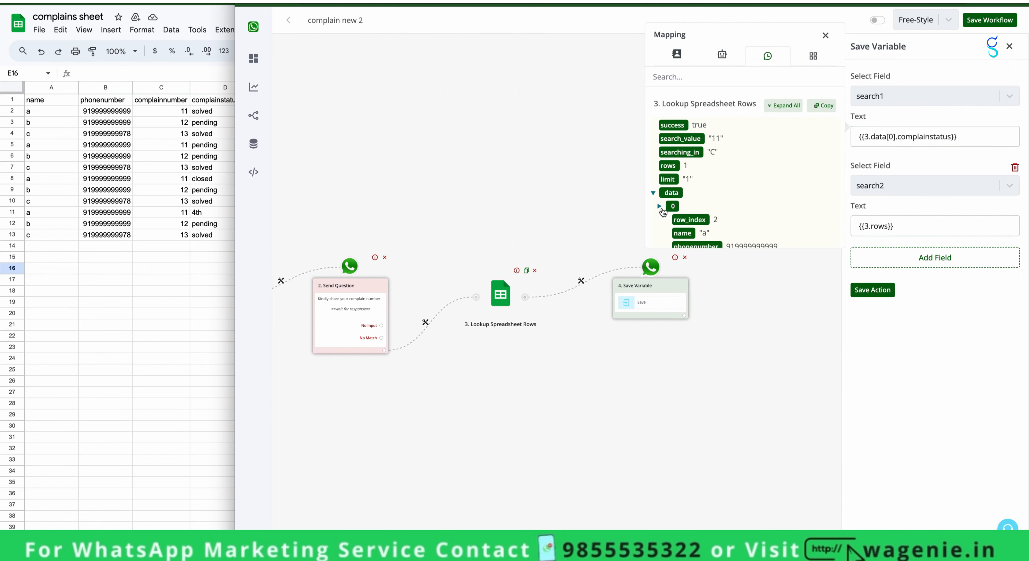
scroll(669, 167, "down", 2)
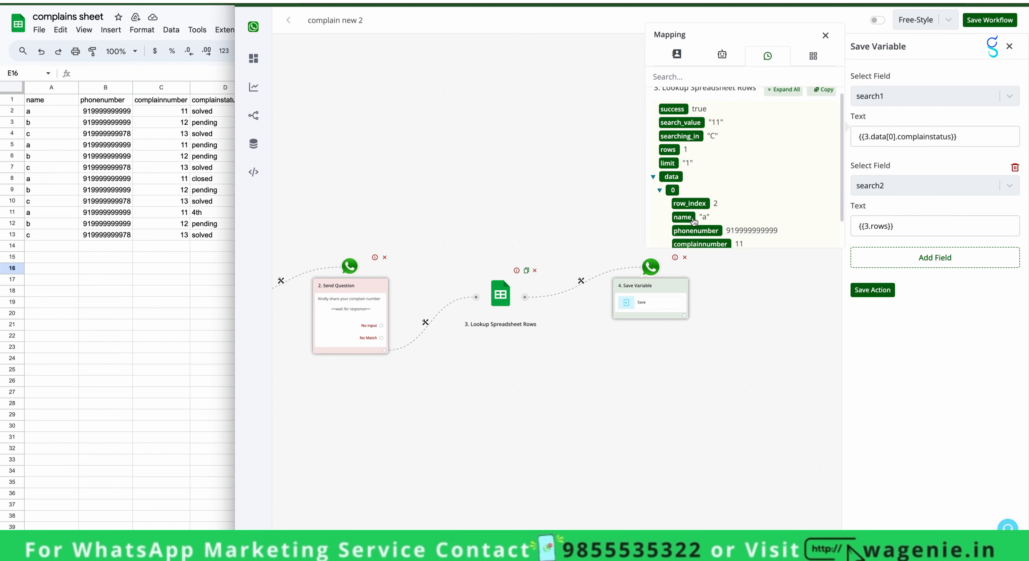
left_click(864, 291)
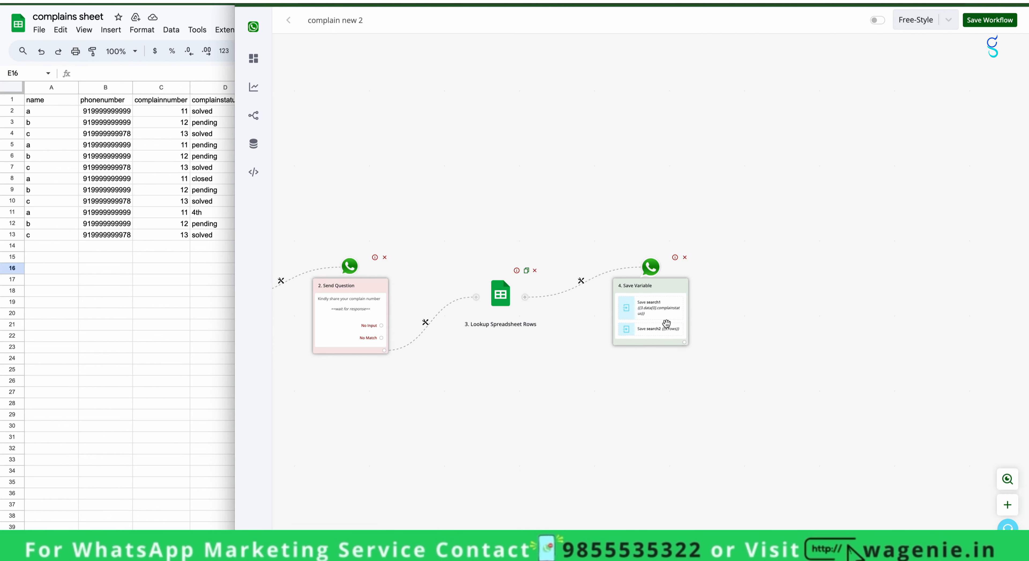
- Reopen the Save Variable action, examine the expanded lookup data available for search1, and save the action again
left_click(665, 311)
left_click(957, 138)
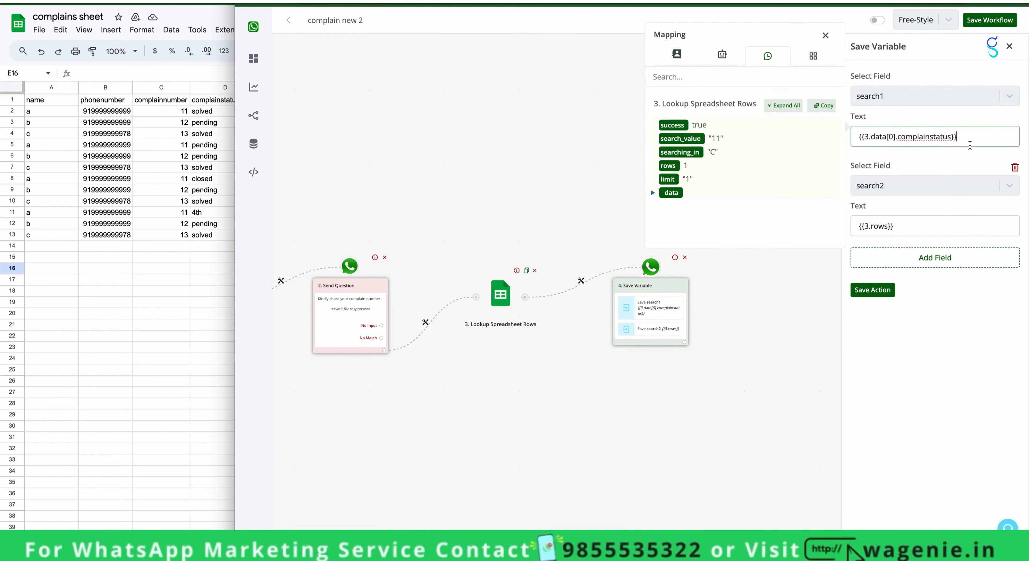
left_click(795, 106)
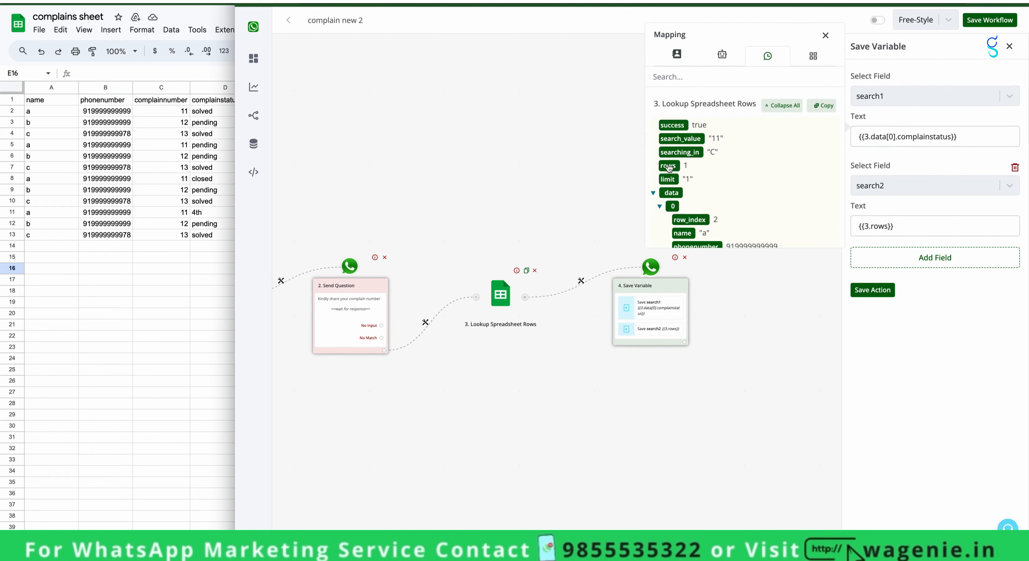
scroll(683, 168, "down", 1)
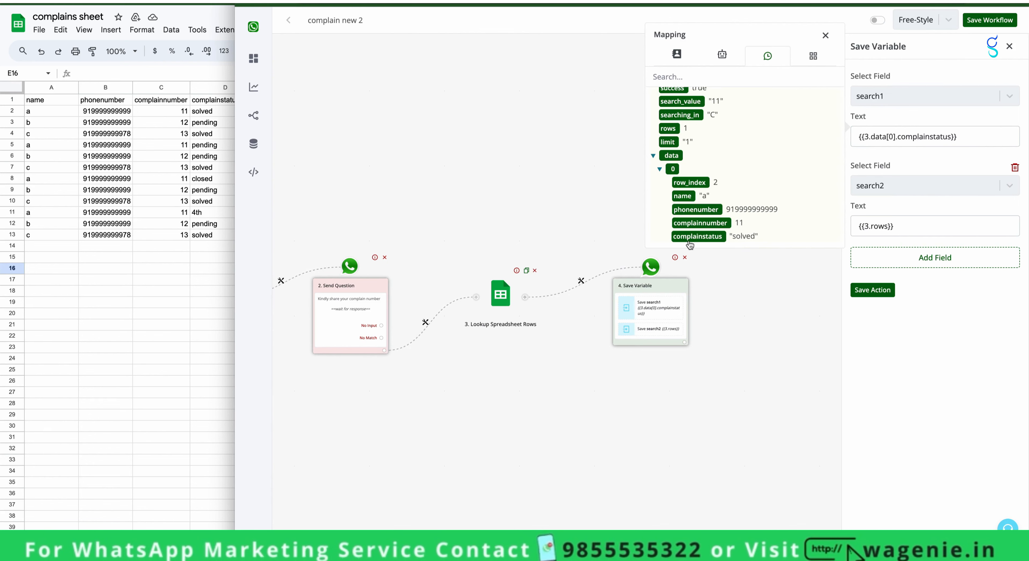
left_click(825, 36)
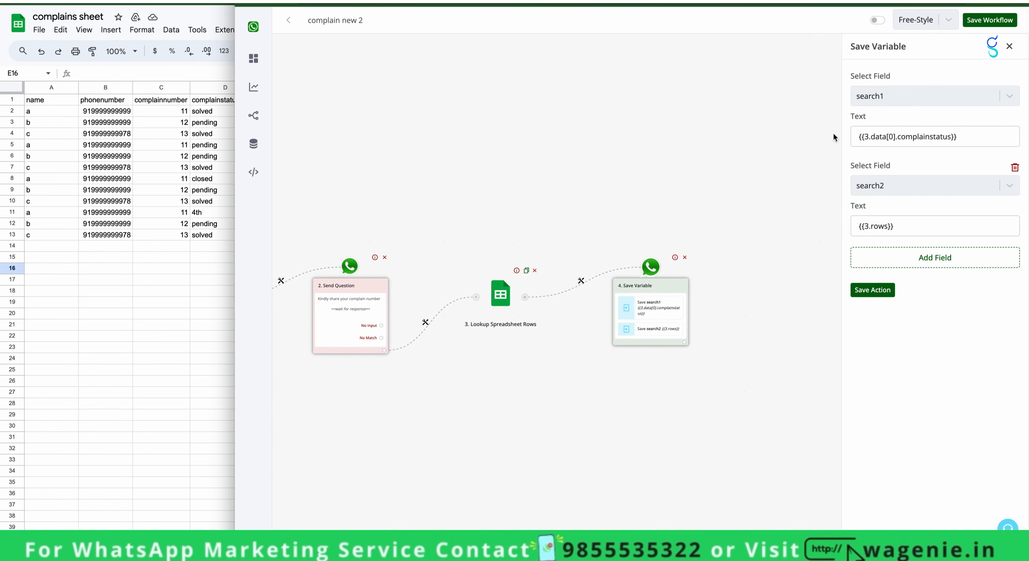
left_click(863, 290)
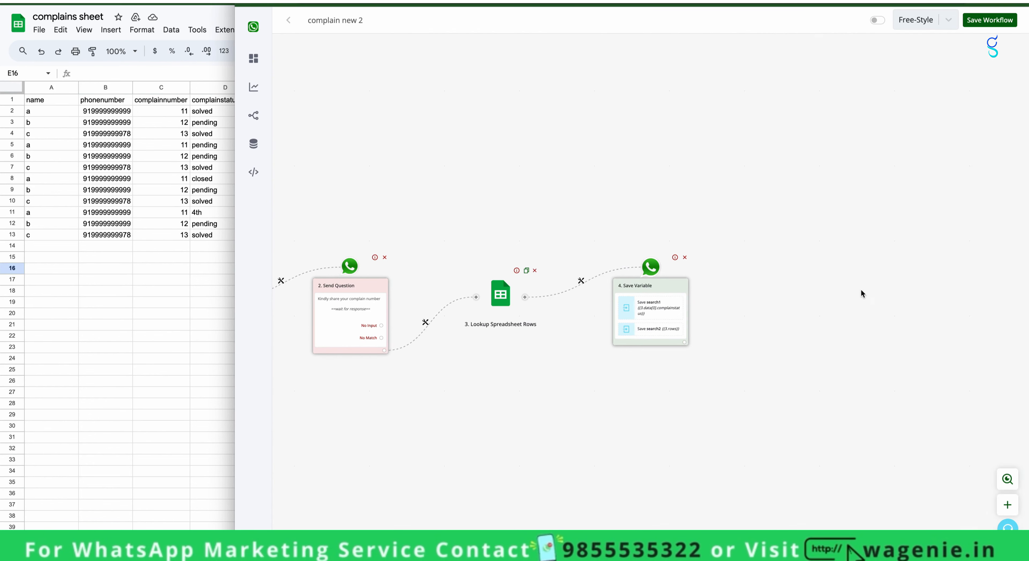
- Add a Basic Router after the Save Variable node and move its empty branch step up and away from the router
left_click(686, 341)
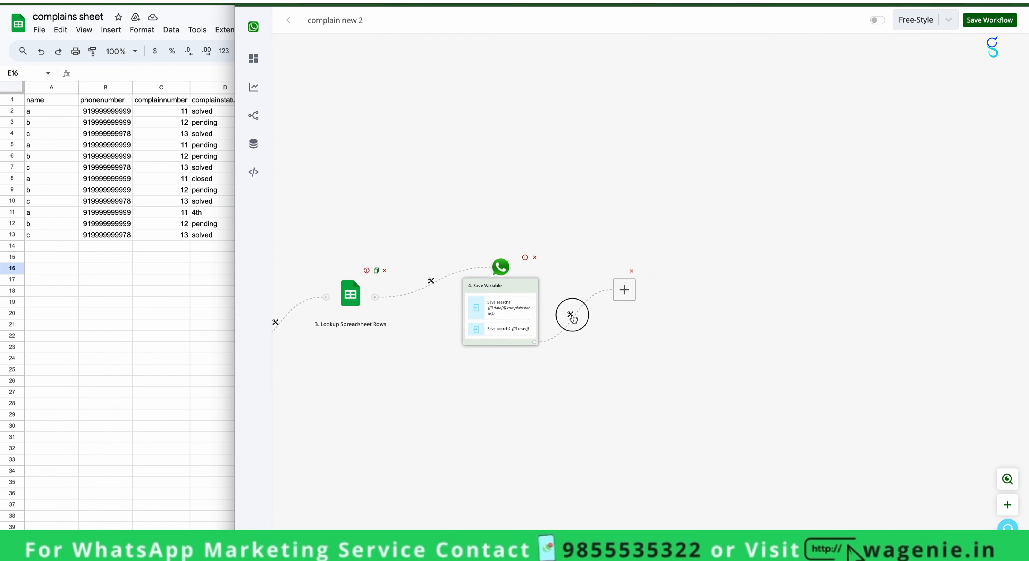
left_click(572, 317)
left_click(609, 340)
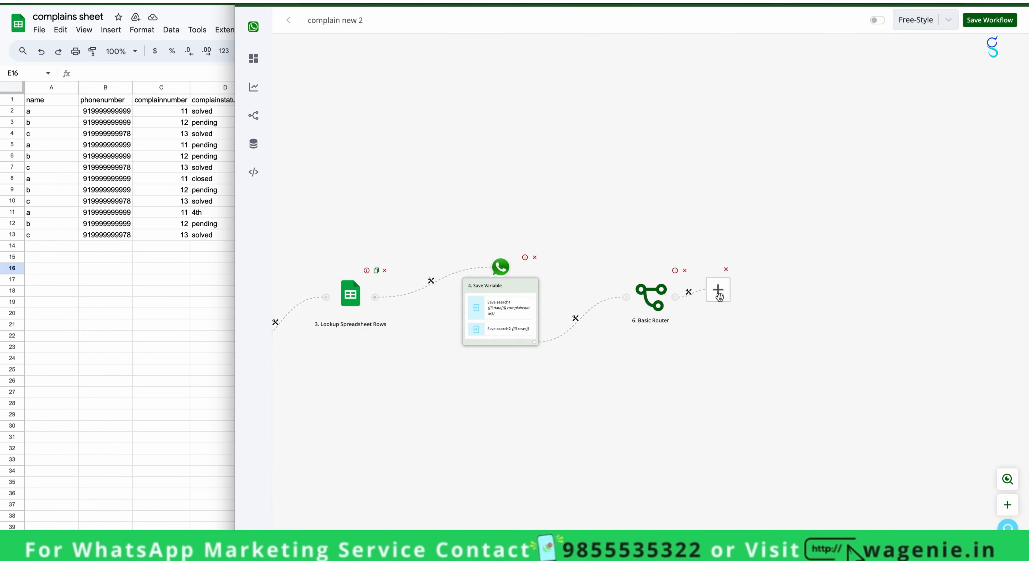
left_click_drag(719, 296, 830, 246)
- Open the conditions of the router's upper branch and label the branch "not found"
left_click(744, 267)
left_click(762, 275)
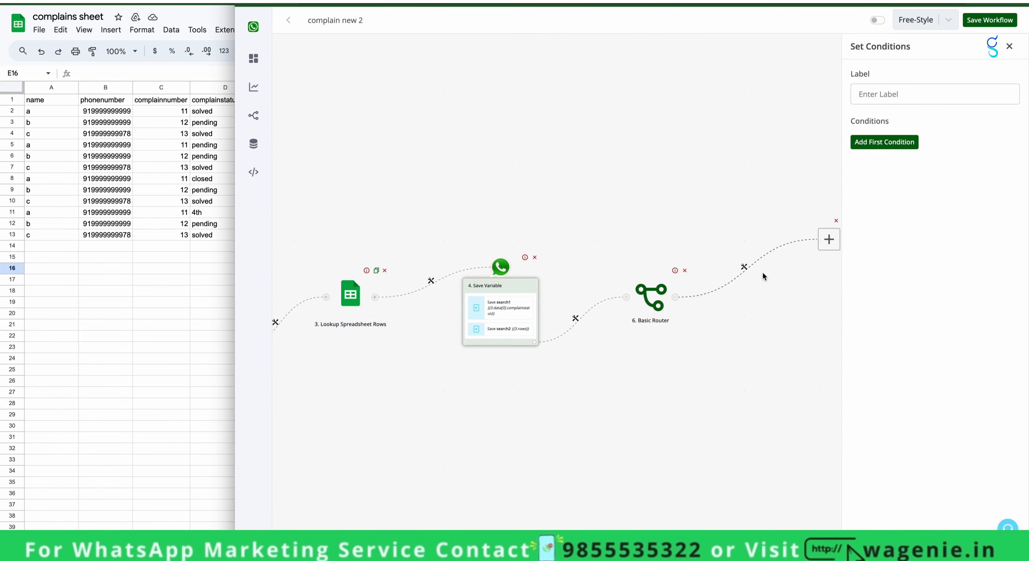
left_click(904, 90)
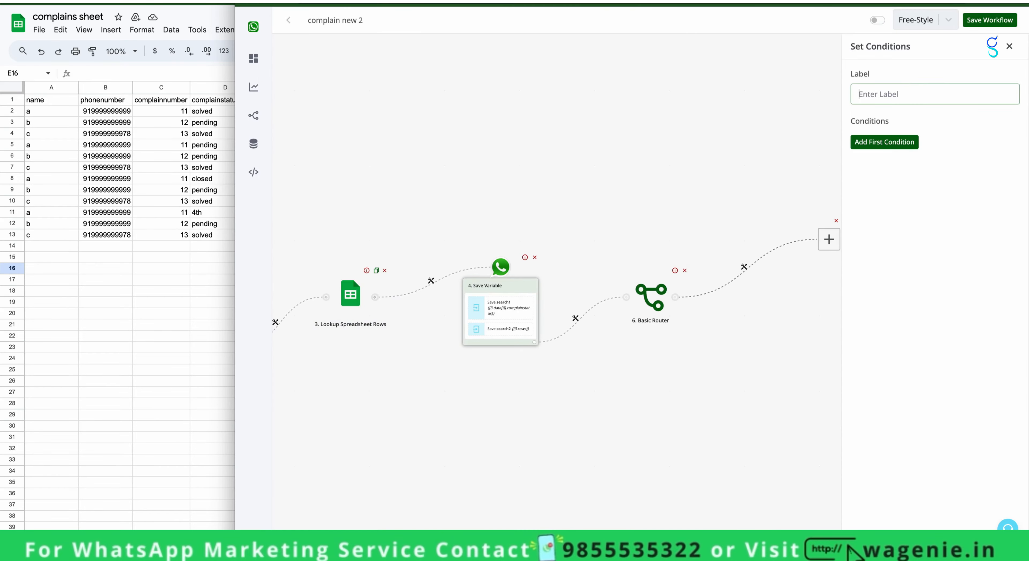
type("not found")
- Add a first condition to the "not found" branch requiring that {{BTF.search2}} is 0, and save it
left_click(885, 140)
left_click(885, 144)
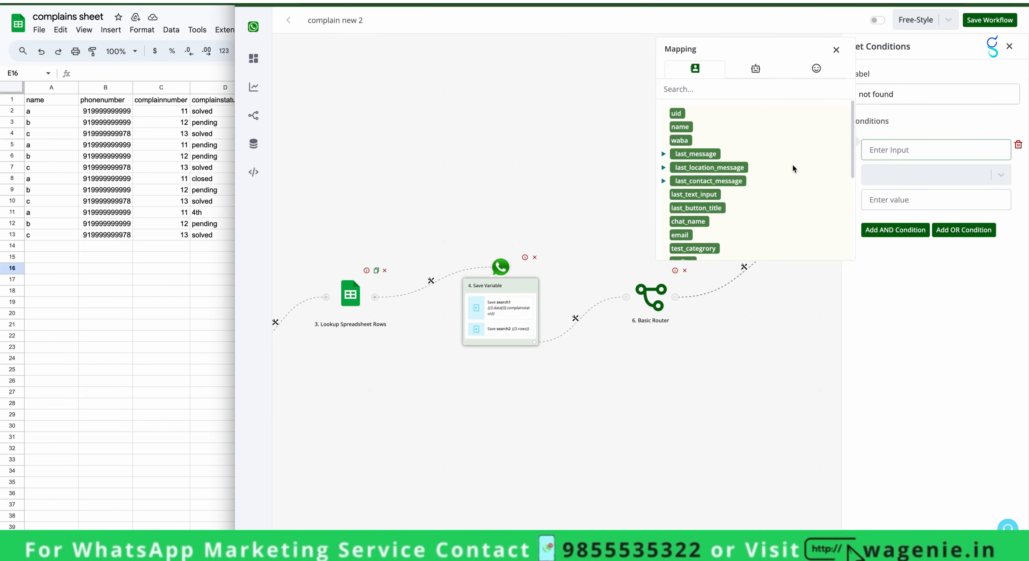
left_click(759, 80)
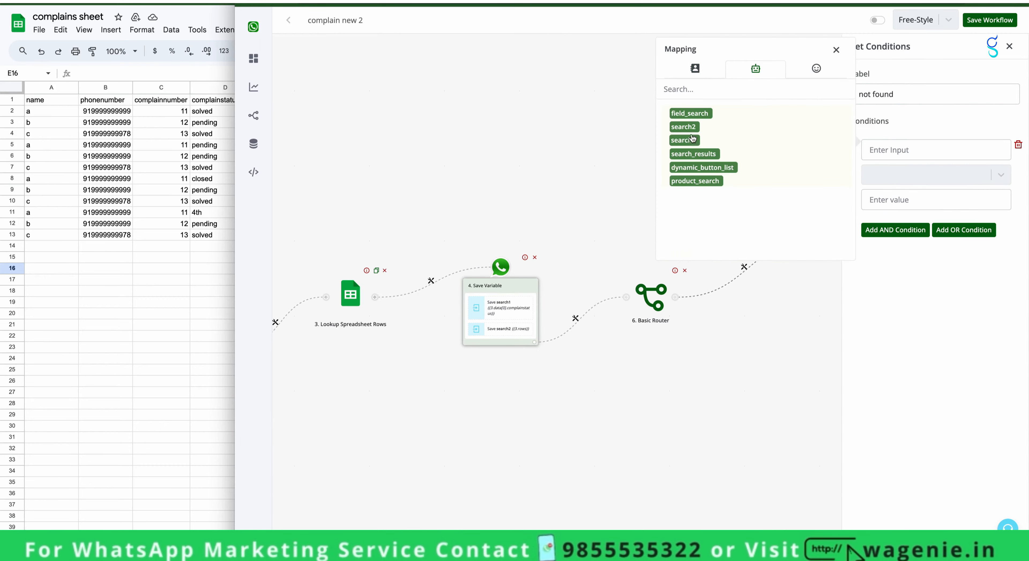
left_click(683, 127)
left_click(893, 175)
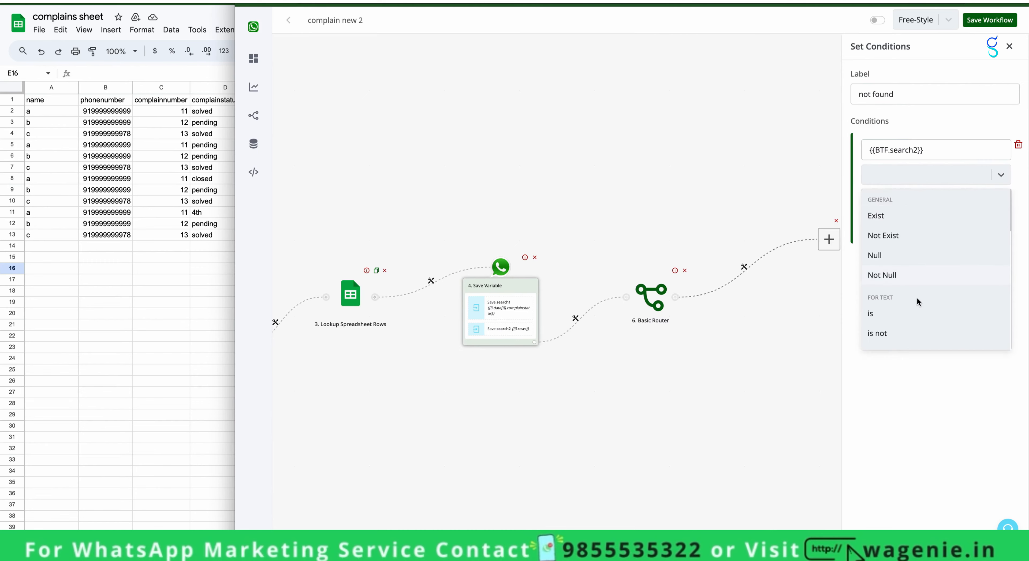
scroll(915, 310, "down", 3)
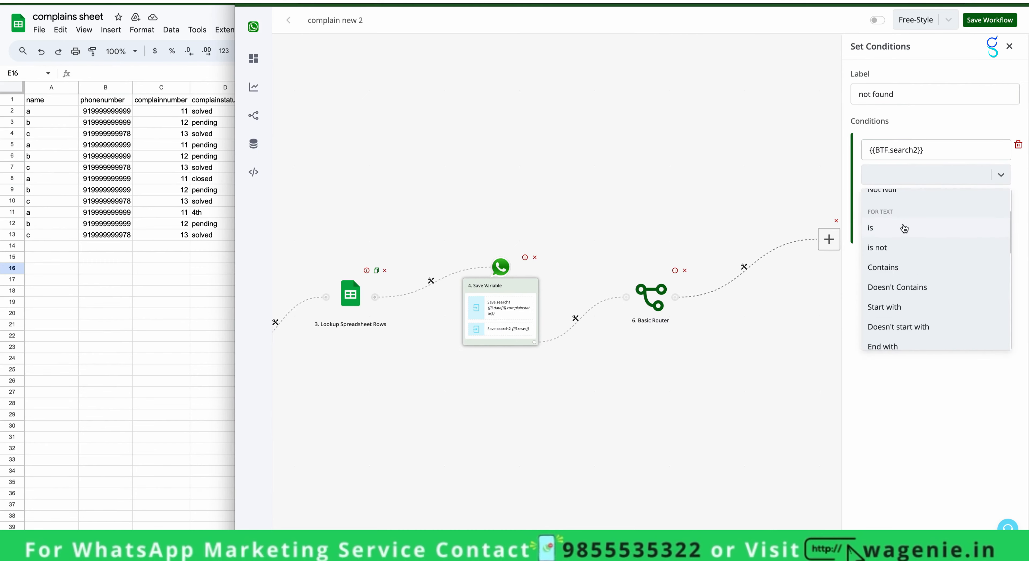
left_click(904, 229)
left_click(907, 203)
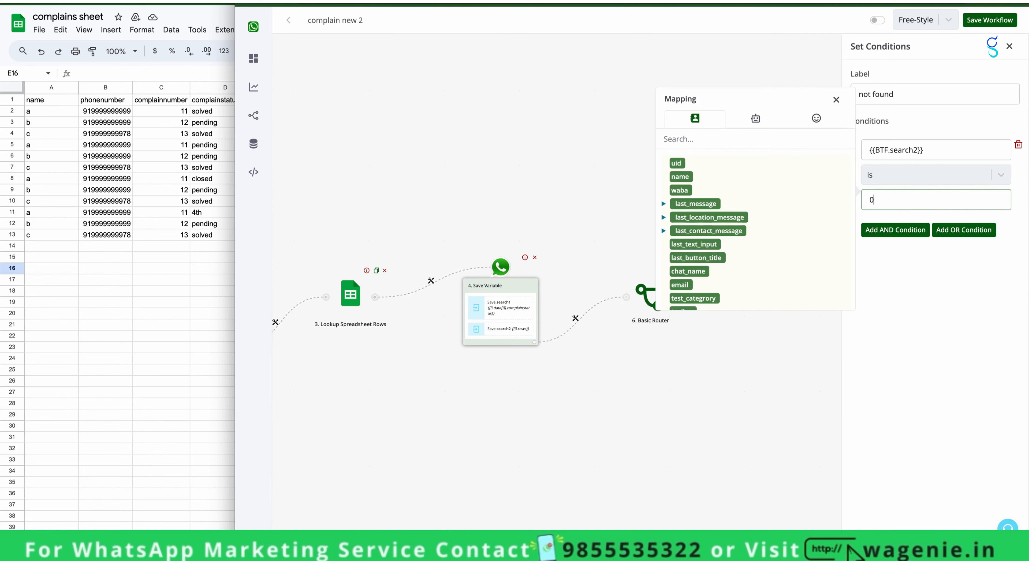
left_click(850, 348)
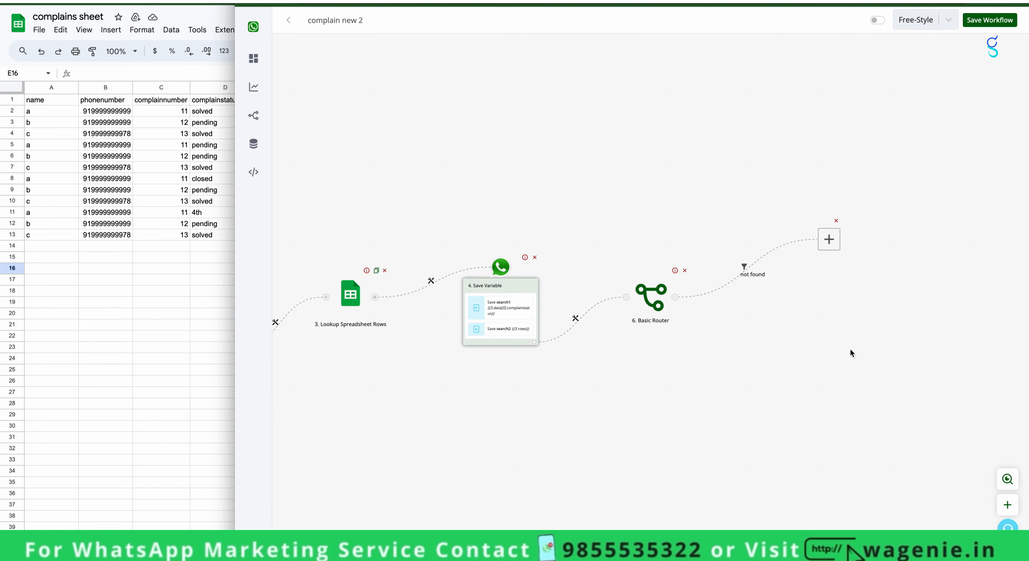
- Add a text Send Message step to the "not found" branch reading "Kindly enter correct complain number" and save it
left_click(830, 240)
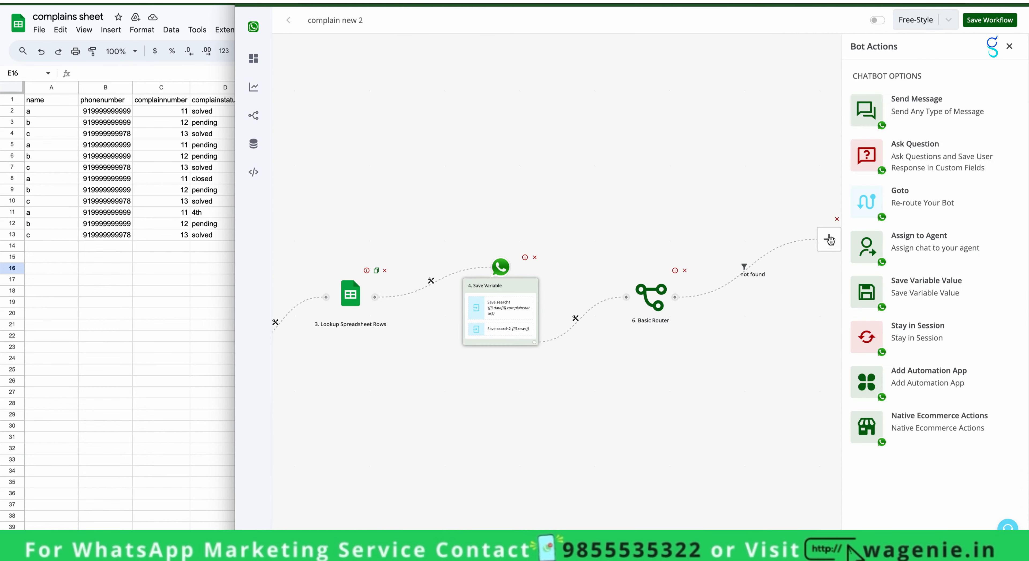
left_click(928, 103)
left_click(919, 76)
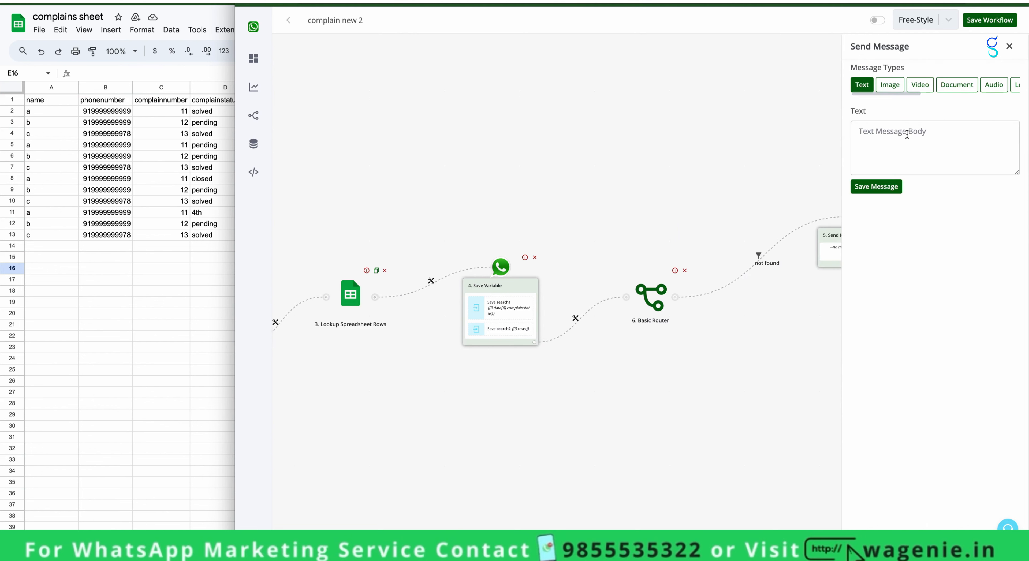
left_click(905, 136)
type("Ki")
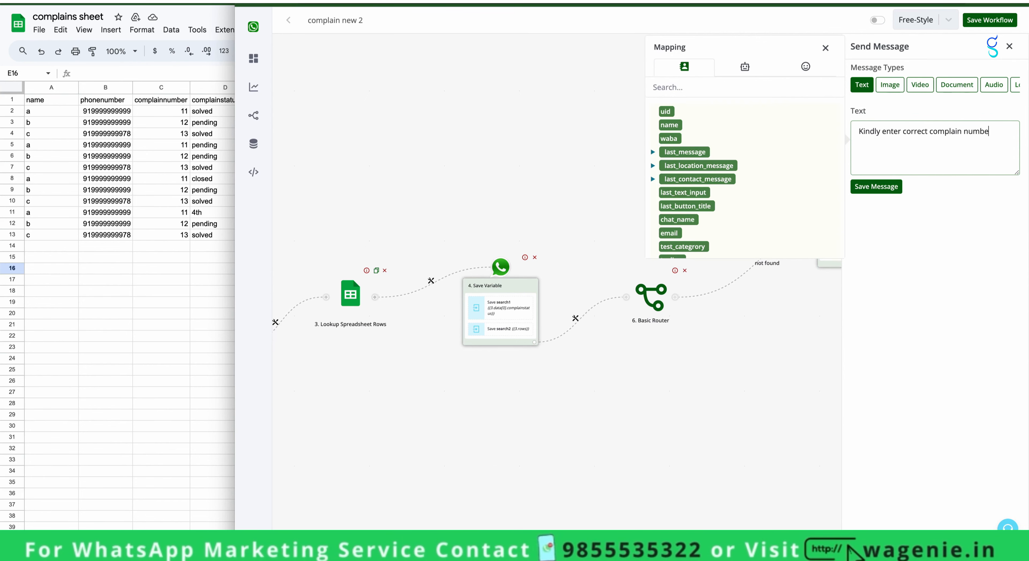
left_click(883, 186)
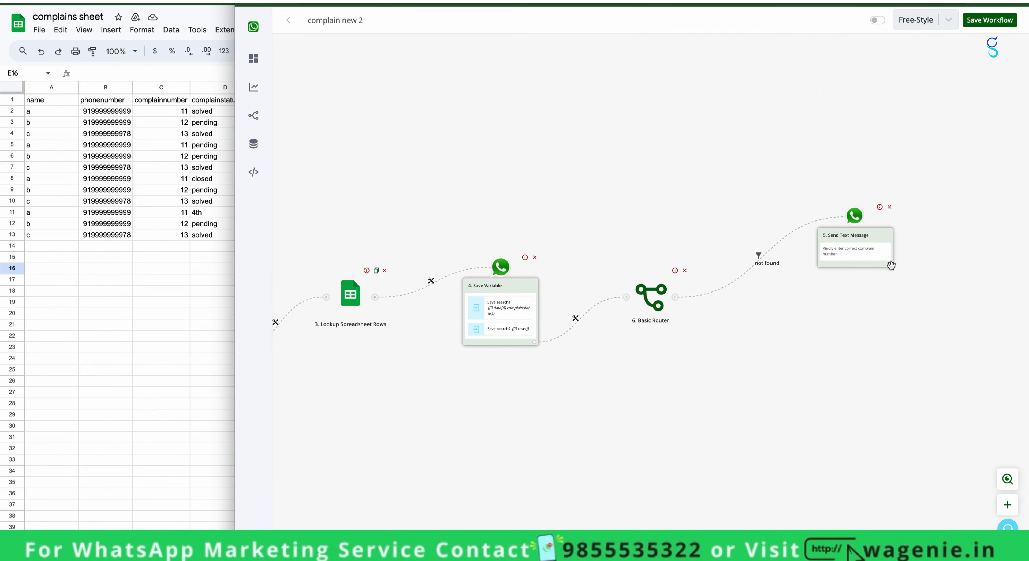
- Add a Goto step after the "not found" message that routes back to step 2, Send Question, and save the route
left_click(889, 265)
left_click_drag(994, 352, 1027, 355)
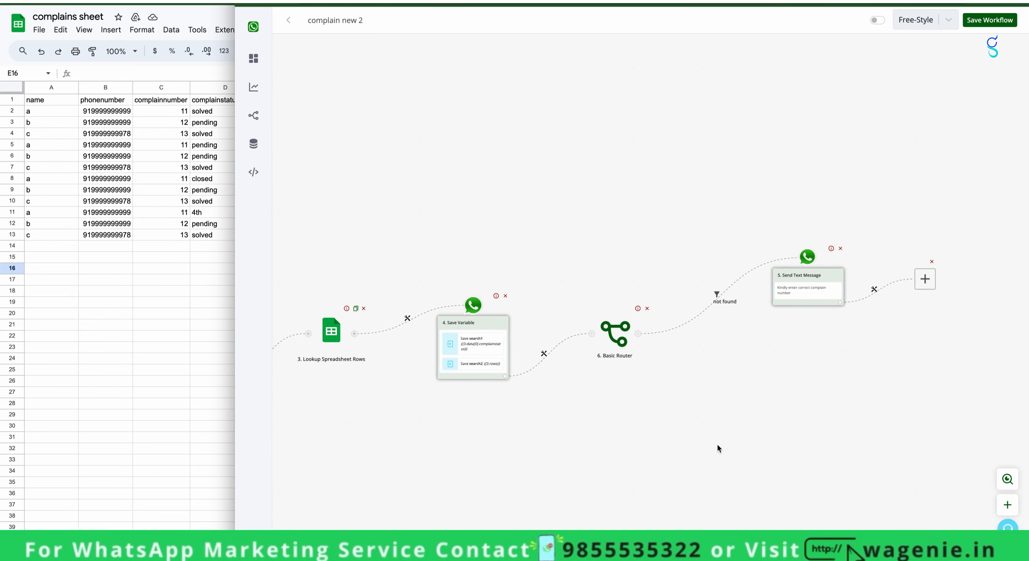
left_click_drag(695, 448, 948, 443)
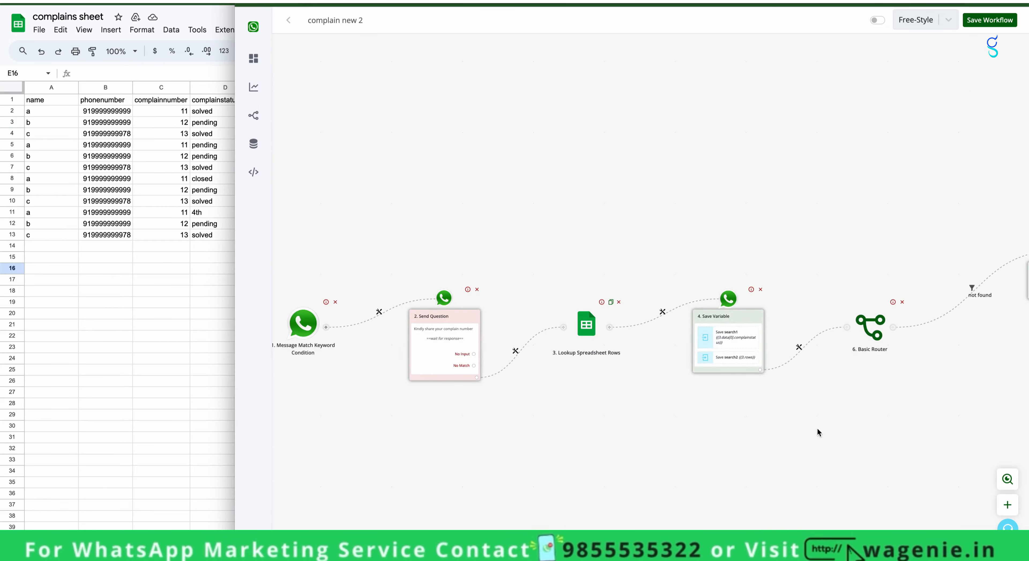
left_click_drag(713, 436, 352, 415)
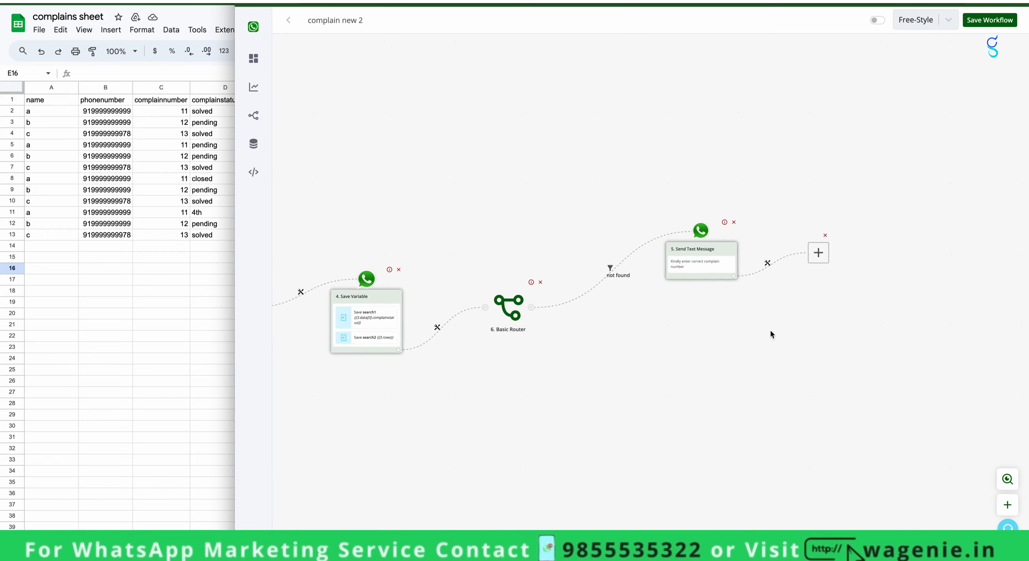
left_click(818, 253)
left_click(920, 197)
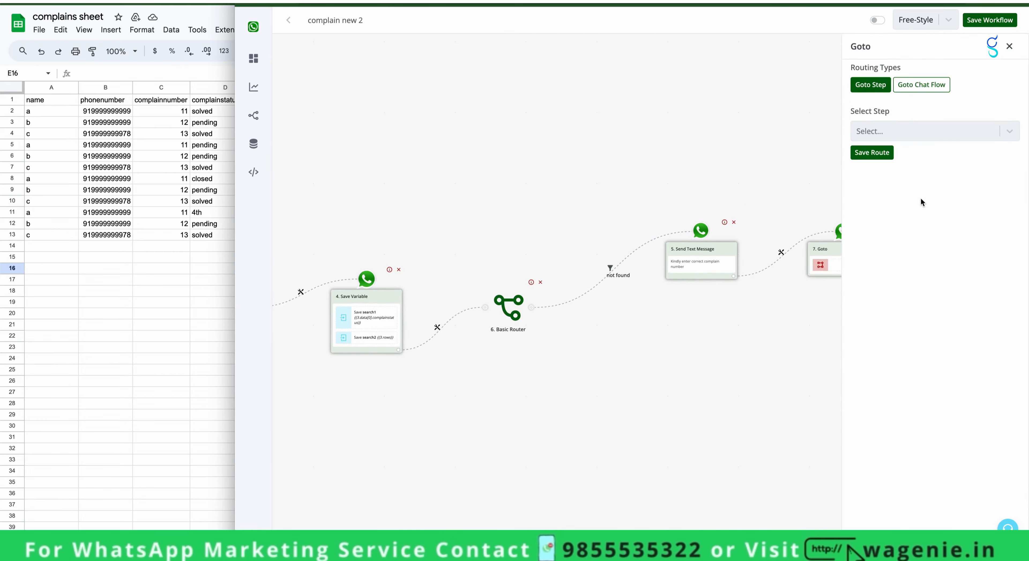
left_click(929, 133)
left_click(918, 157)
left_click(879, 153)
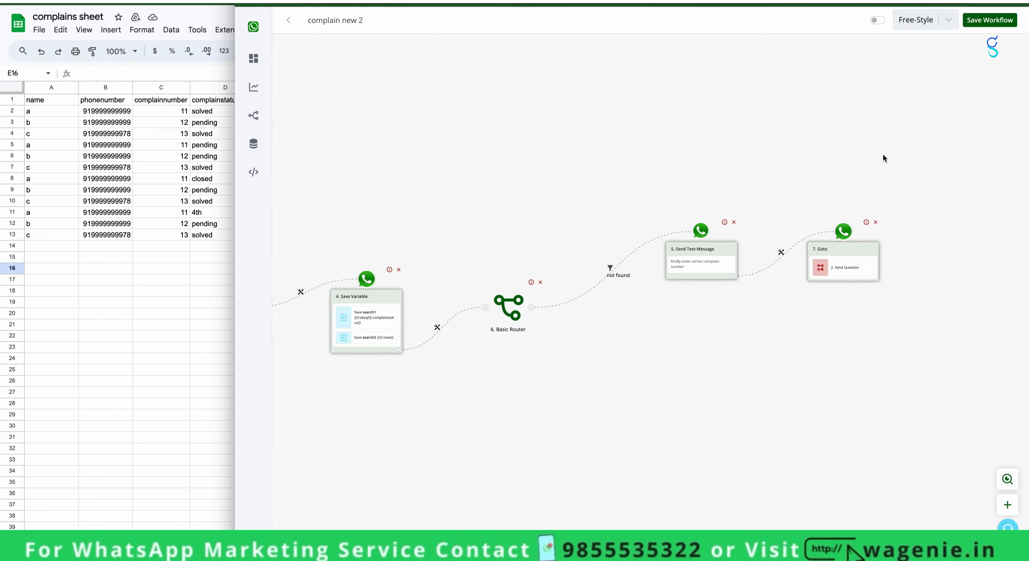
- Replace the "not found" branch's message text with "Complain number Not Found." and save the message
scroll(743, 370, "left", 10)
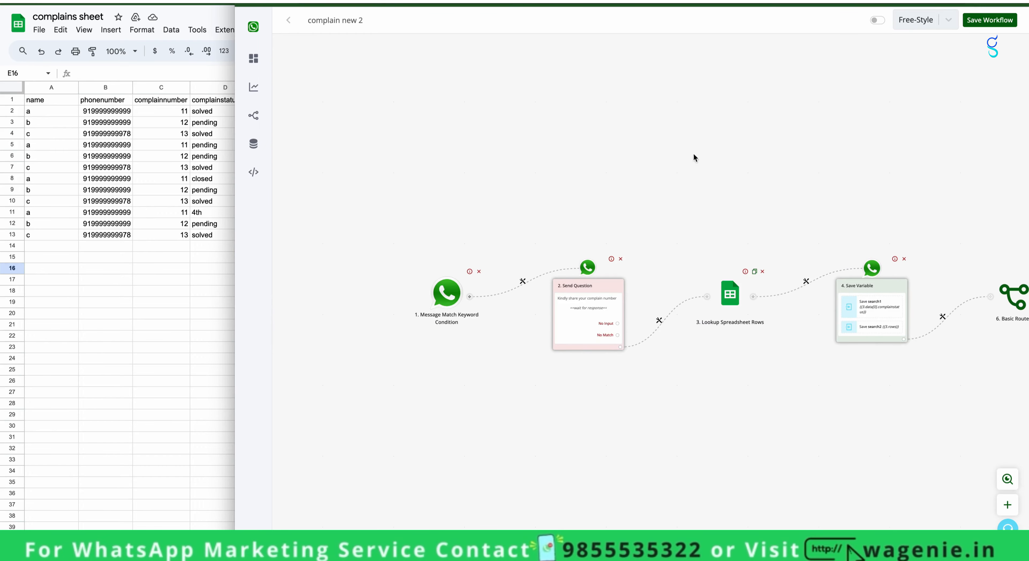
scroll(889, 446, "right", 11)
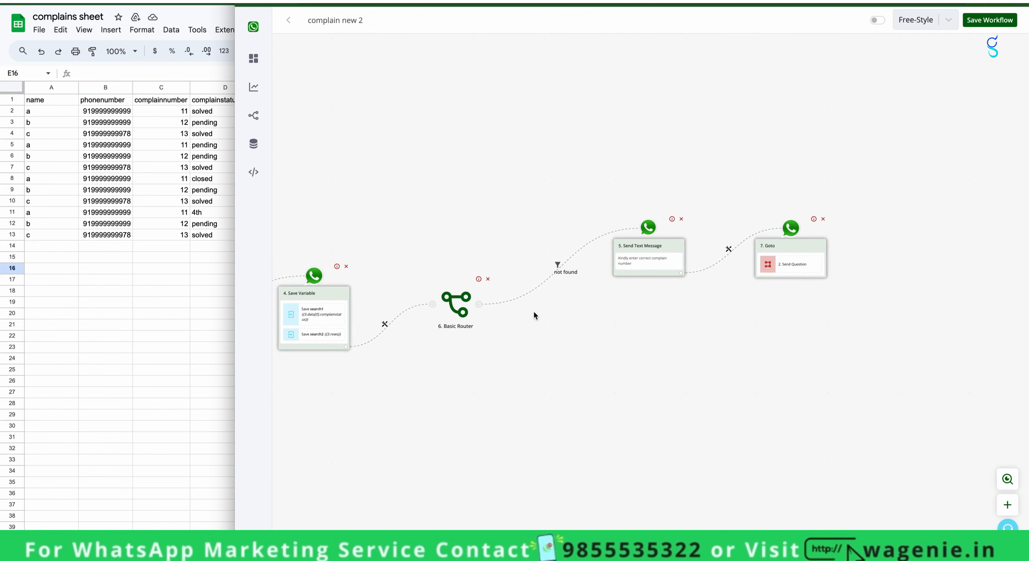
left_click(648, 258)
triple_click(897, 143)
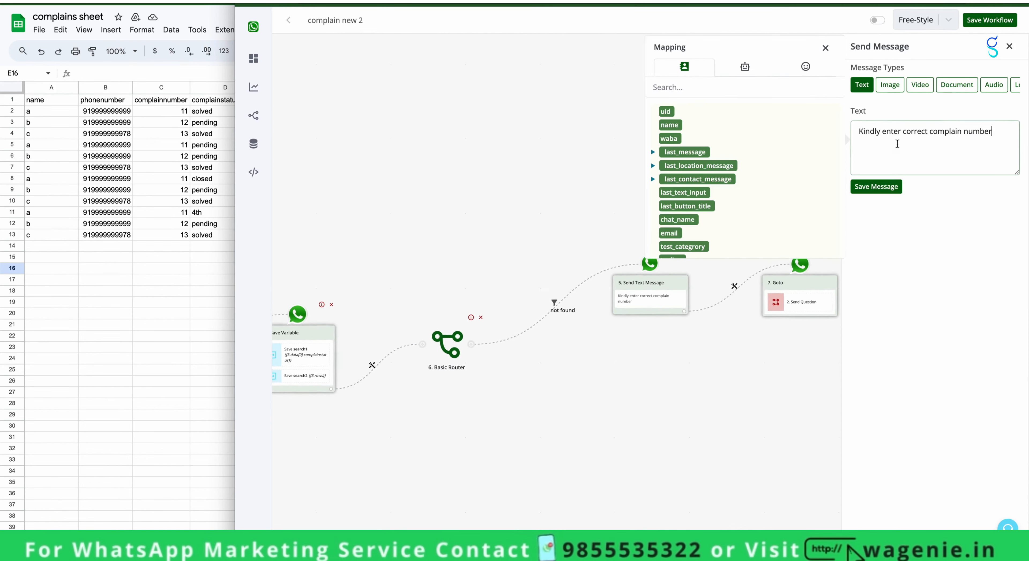
key("BackSpace")
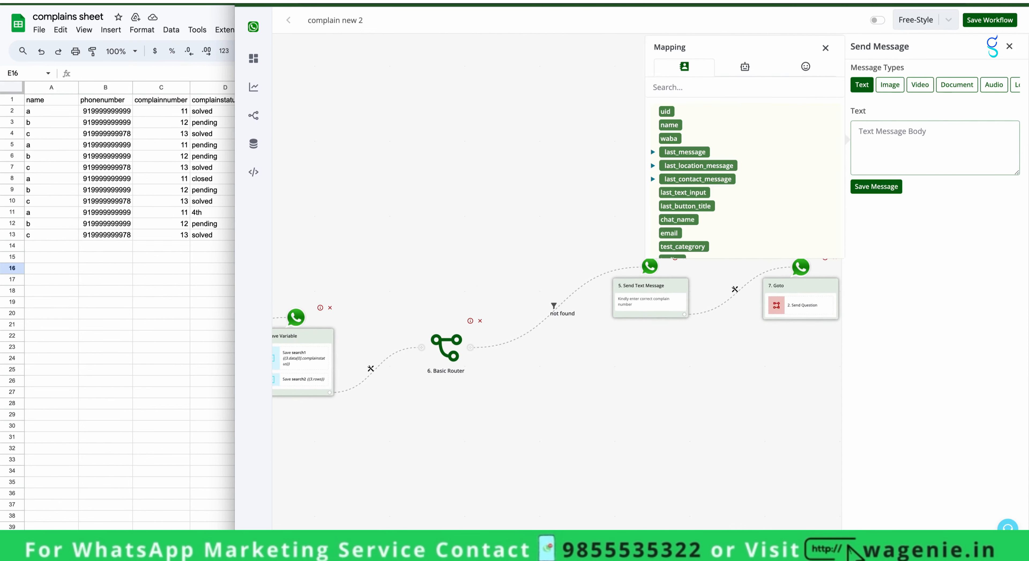
type("Complain number Not Found.")
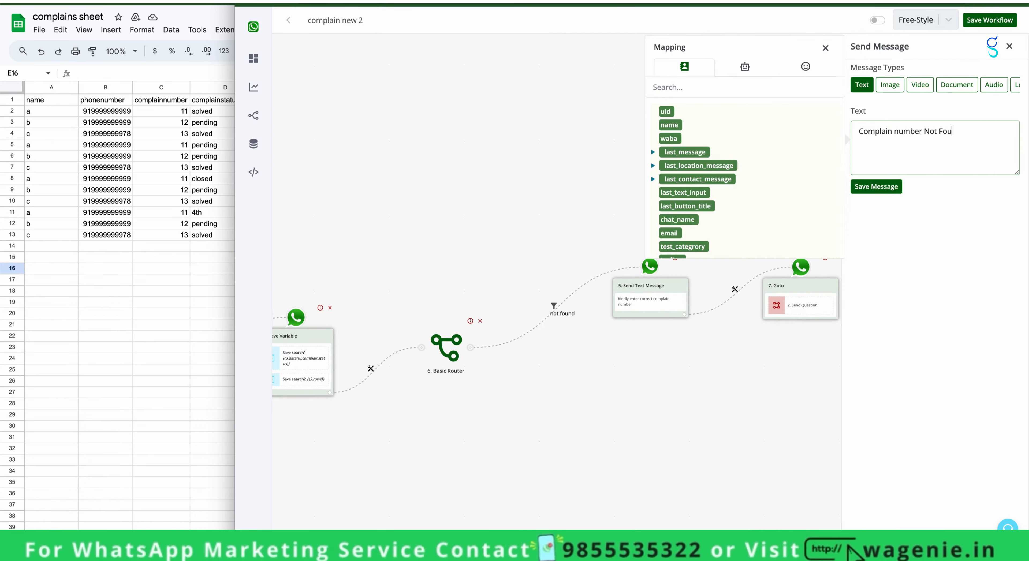
left_click(887, 185)
- Add a second branch to the Basic Router and place its empty step below the "not found" branch
left_click_drag(468, 400, 740, 360)
left_click(687, 299)
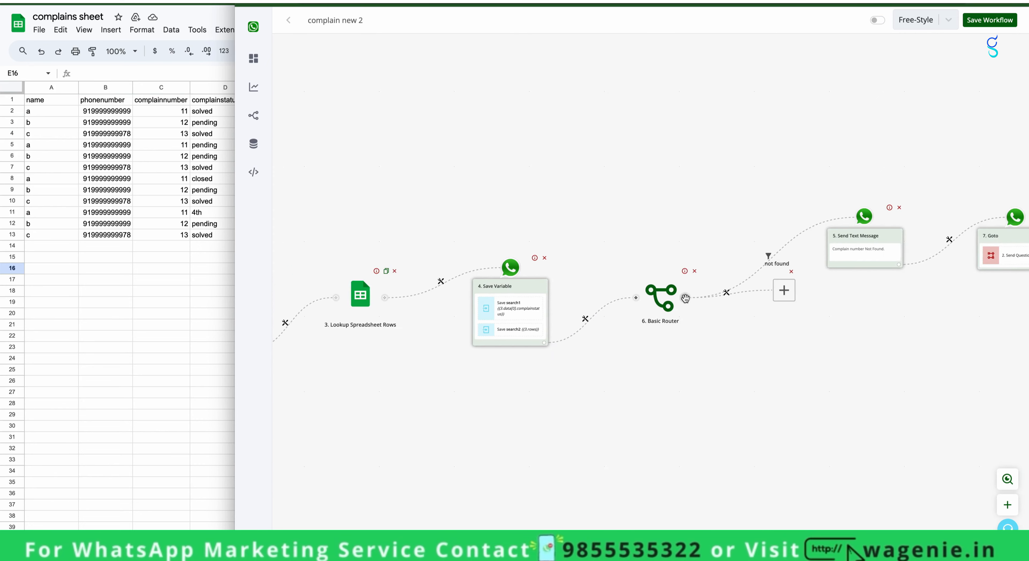
left_click_drag(843, 309, 733, 394)
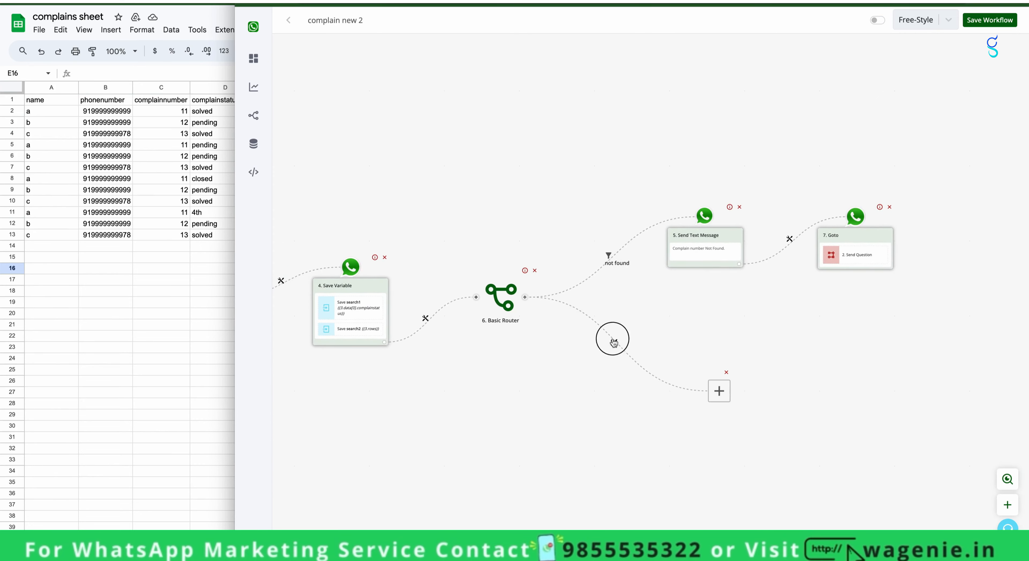
- Open the conditions of the router's lower branch and label the branch "found"
left_click(614, 342)
left_click(635, 347)
left_click(904, 93)
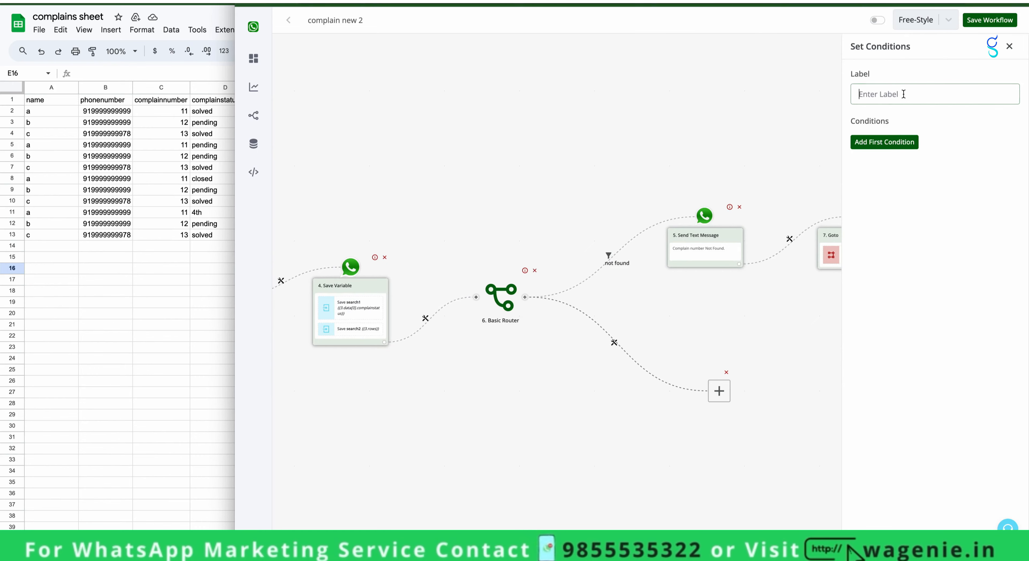
type("found")
- Add a first condition to the "found" branch with the bot variable {{BTF.search2}} as its only input
left_click(895, 141)
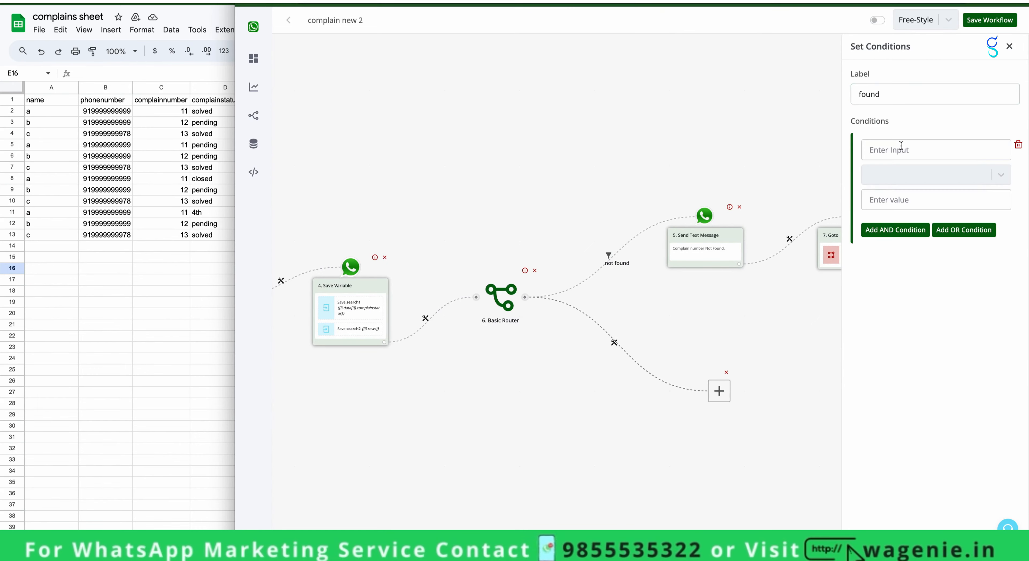
left_click(899, 150)
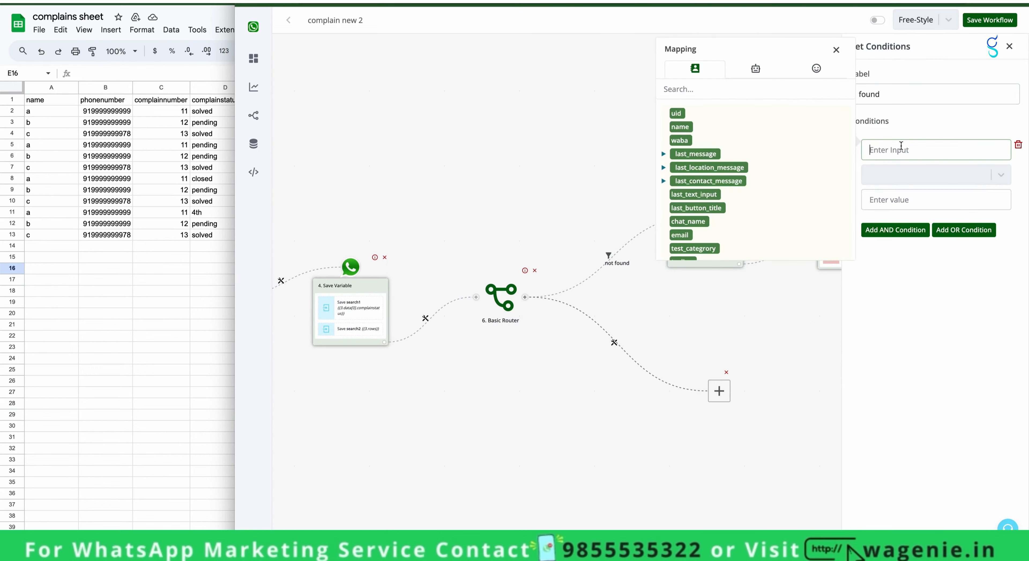
left_click(758, 69)
left_click(684, 127)
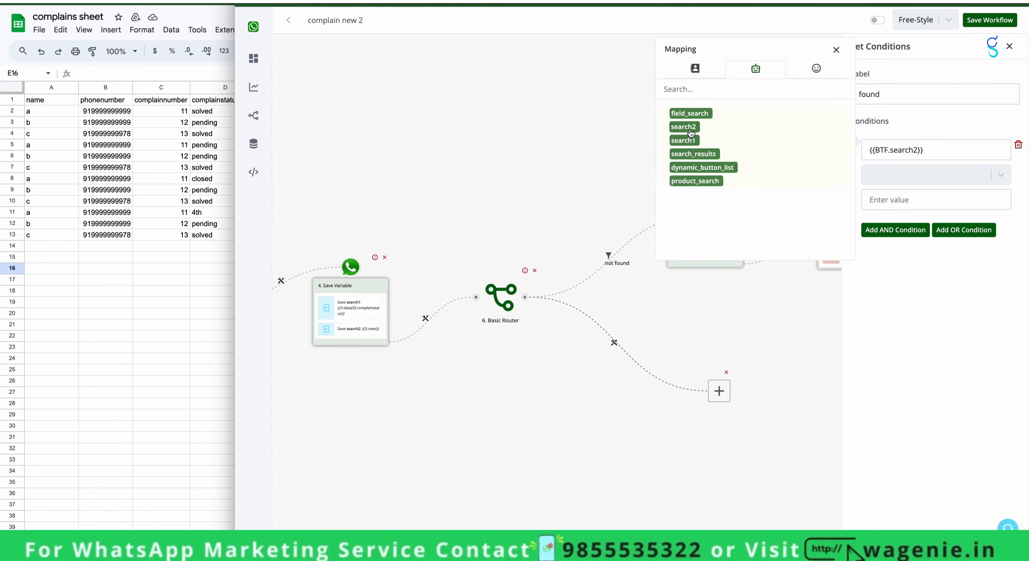
left_click(691, 131)
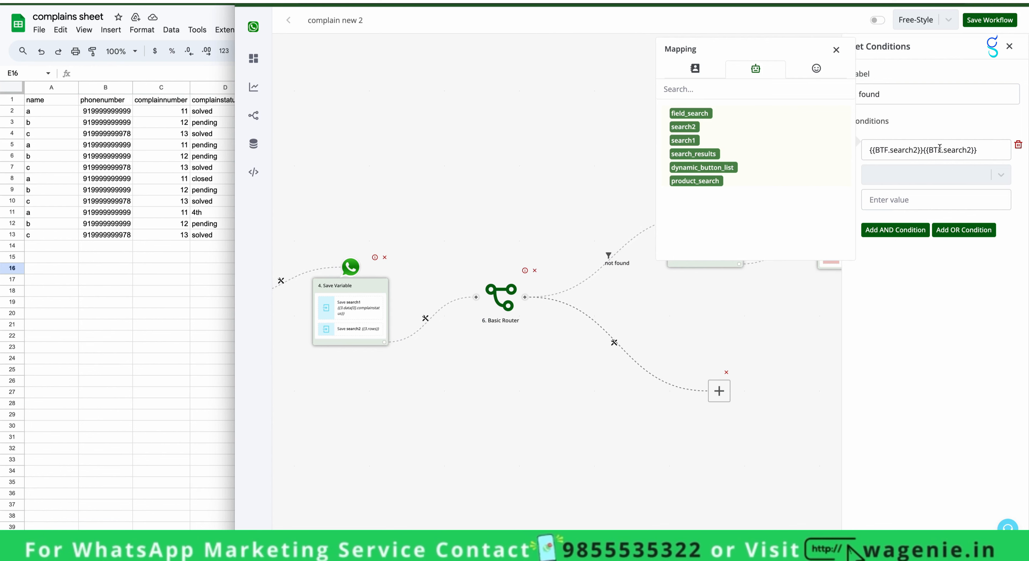
left_click_drag(923, 149, 978, 150)
key("BackSpace")
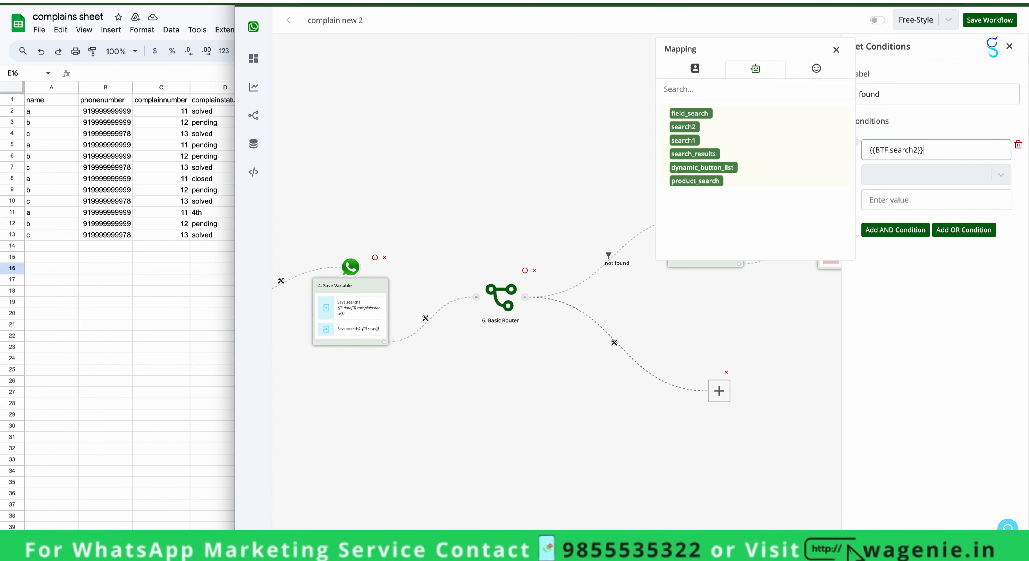
- Set the "found" condition to the number comparison Not Equals to with the value 0, and save it
left_click(923, 173)
scroll(897, 279, "down", 3)
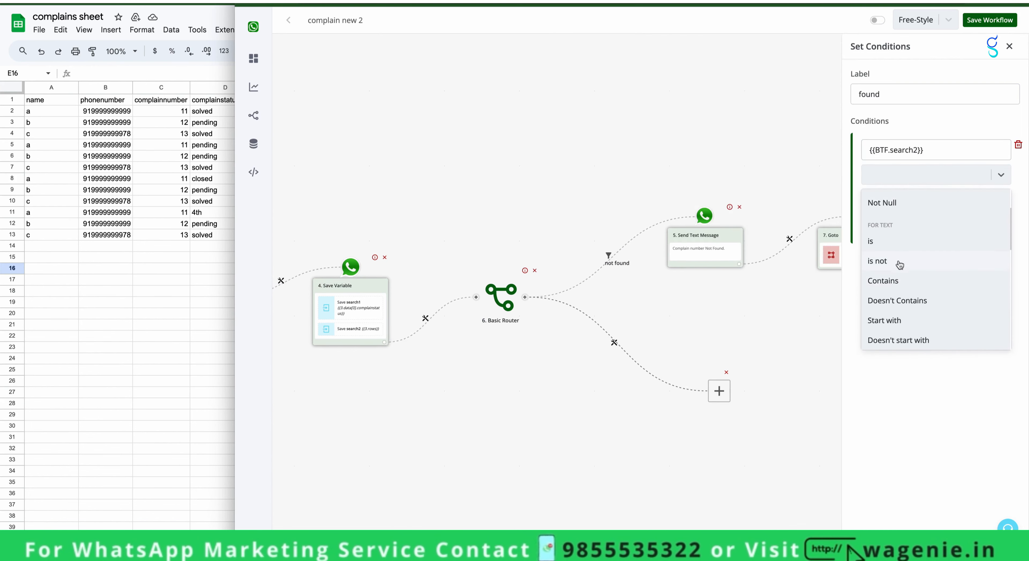
scroll(899, 262, "down", 6)
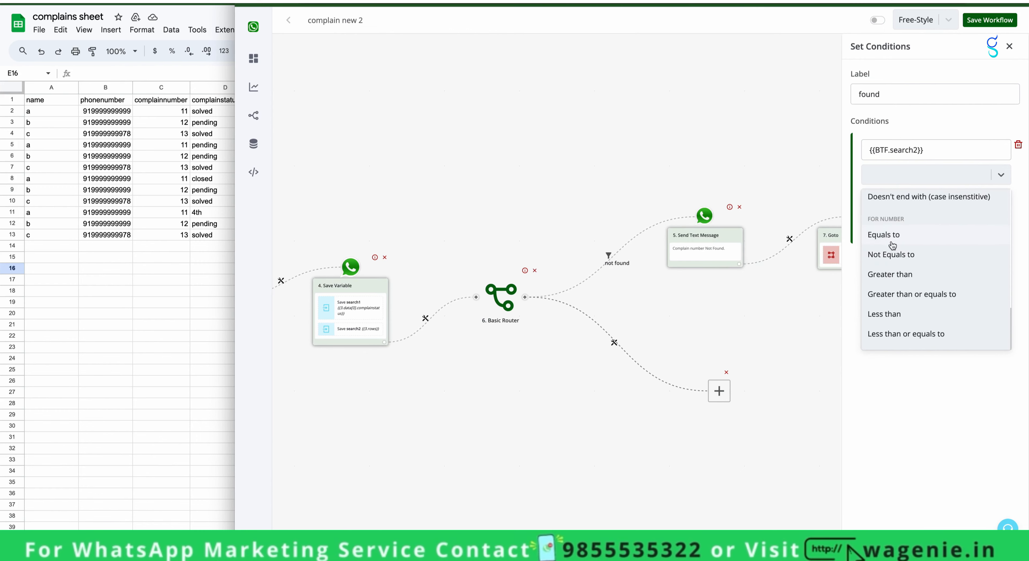
left_click(891, 254)
left_click(904, 200)
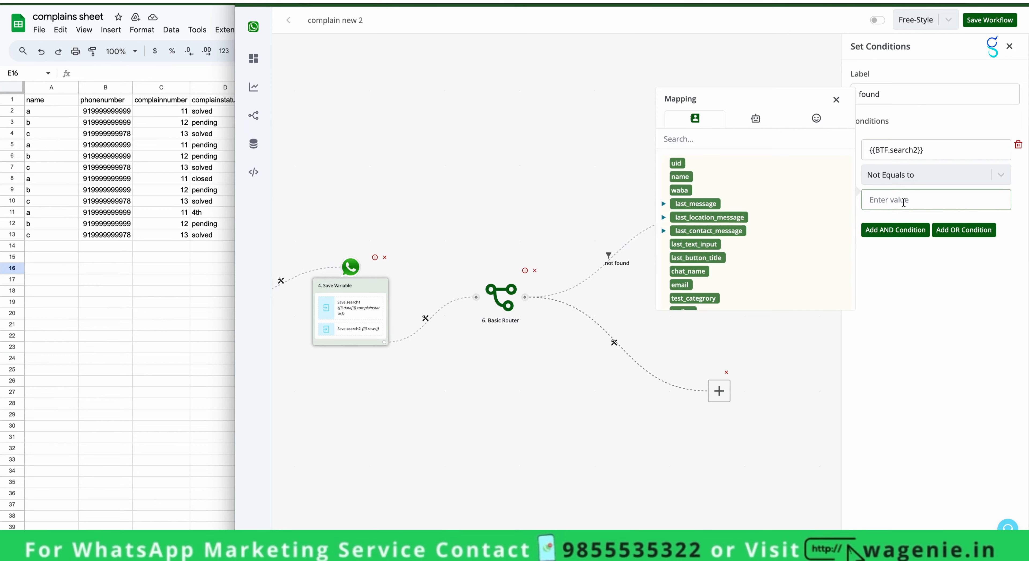
type("0")
left_click(827, 514)
left_click(611, 252)
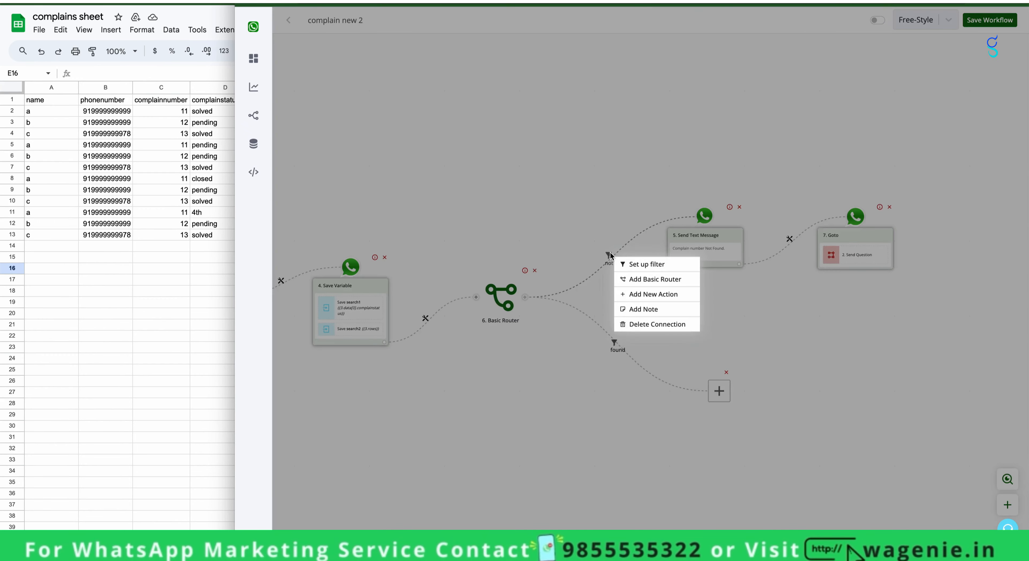
left_click(629, 278)
scroll(630, 270, "up", 5)
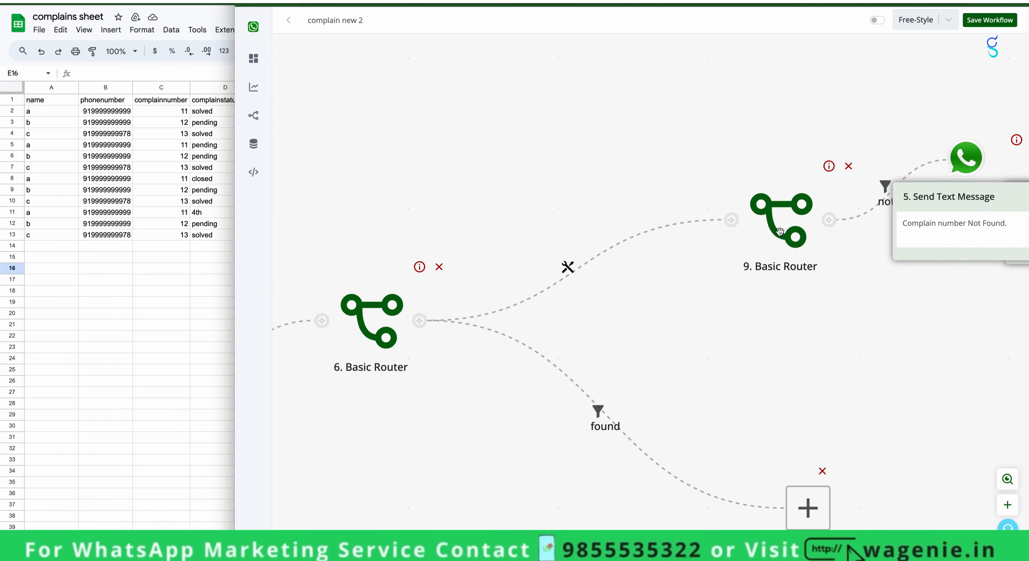
left_click(848, 167)
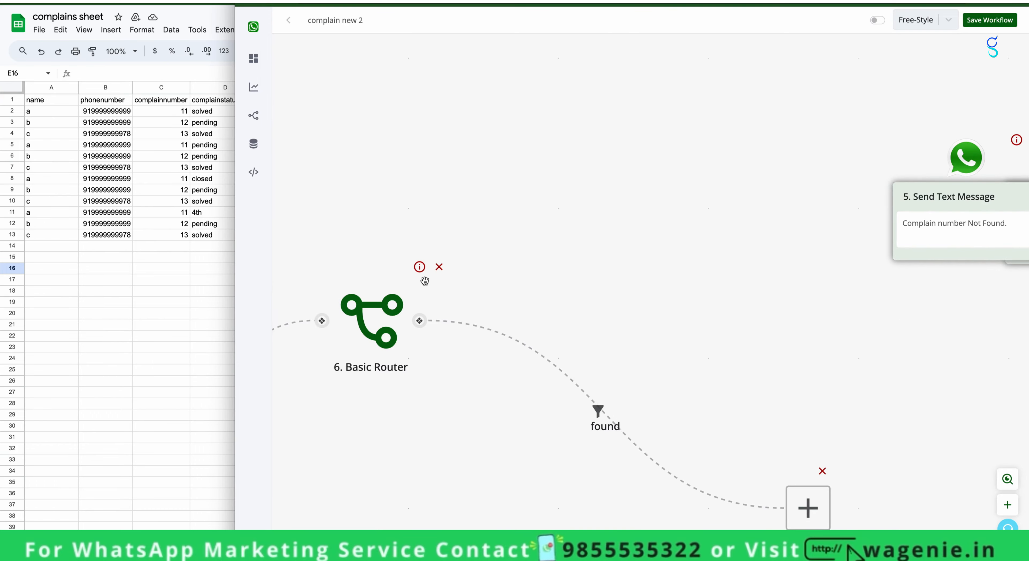
left_click_drag(423, 319, 958, 158)
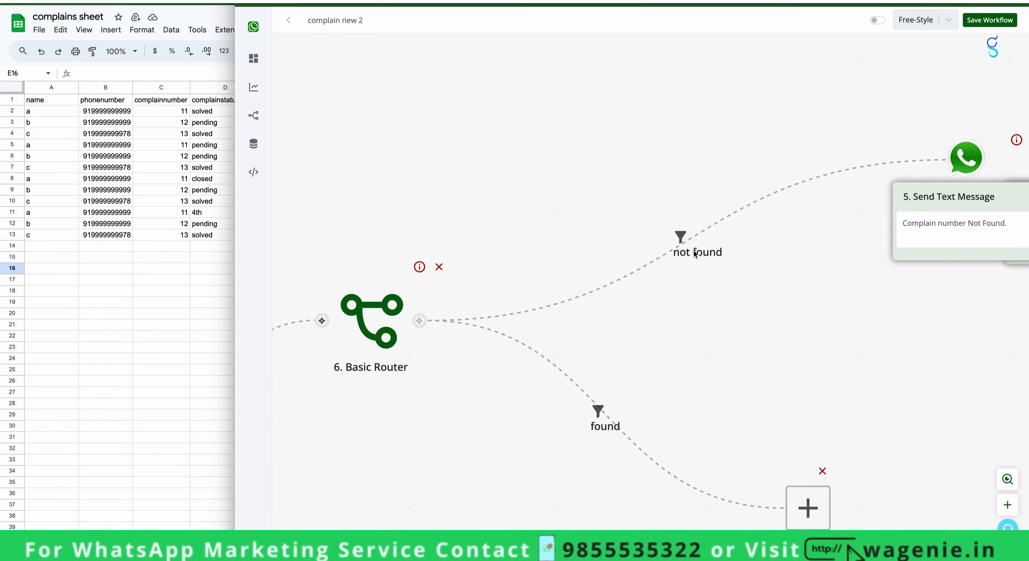
- Reopen the "not found" branch's conditions and change the comparison for {{BTF.search2}} to the number operator Equals to
left_click(682, 236)
left_click(697, 244)
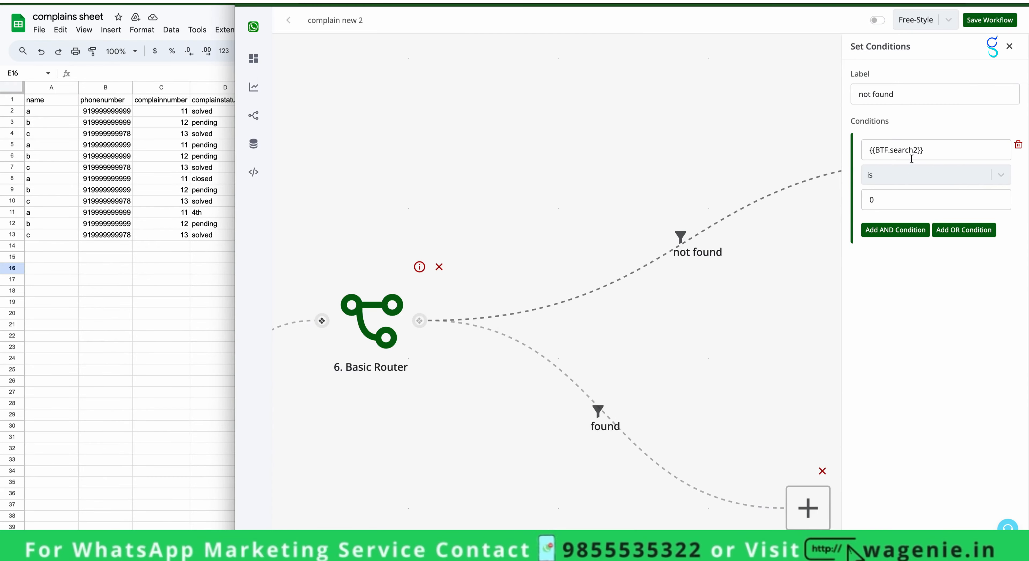
left_click(912, 170)
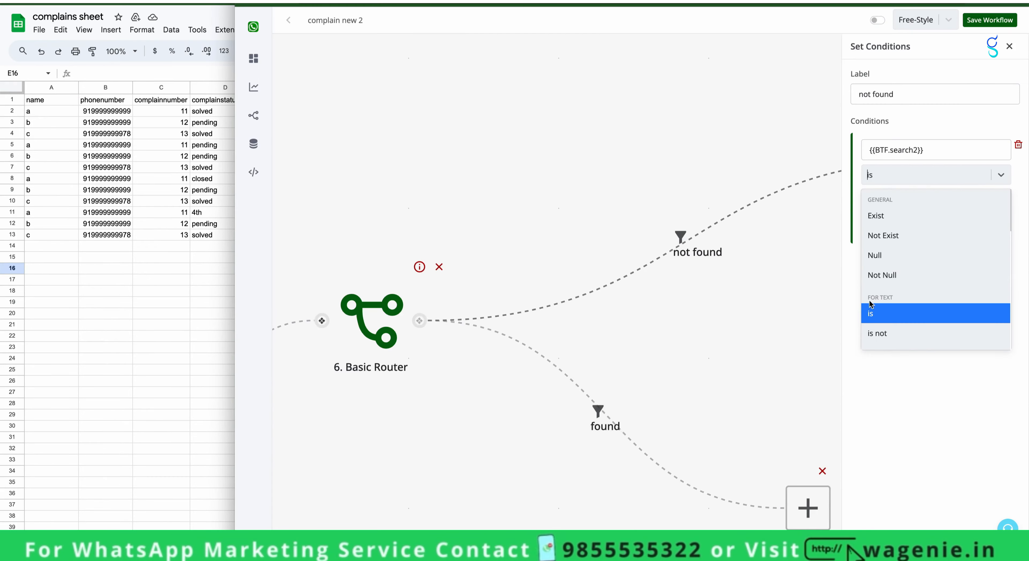
scroll(881, 298, "down", 1)
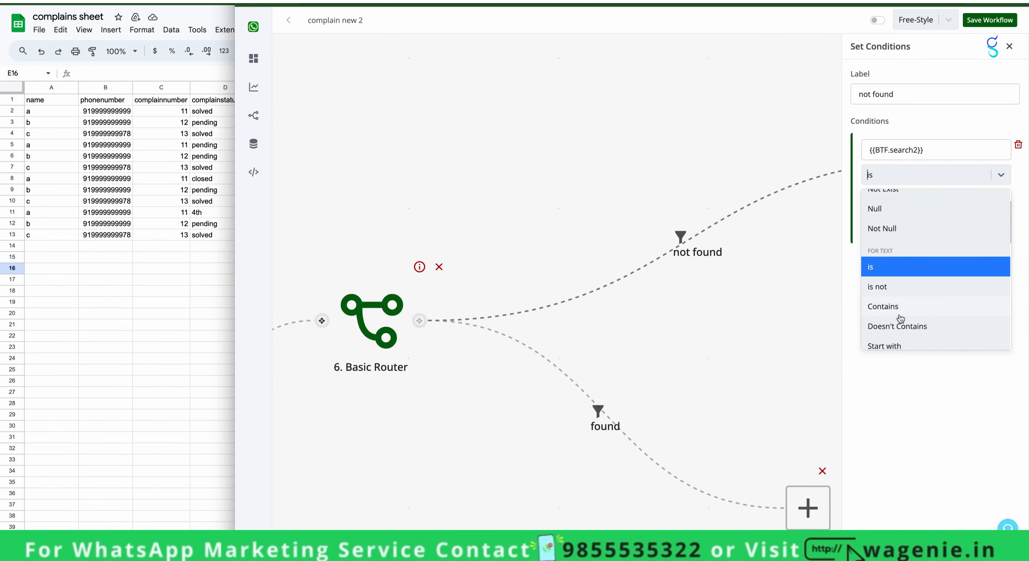
scroll(899, 318, "down", 3)
scroll(903, 317, "down", 2)
scroll(902, 225, "up", 1)
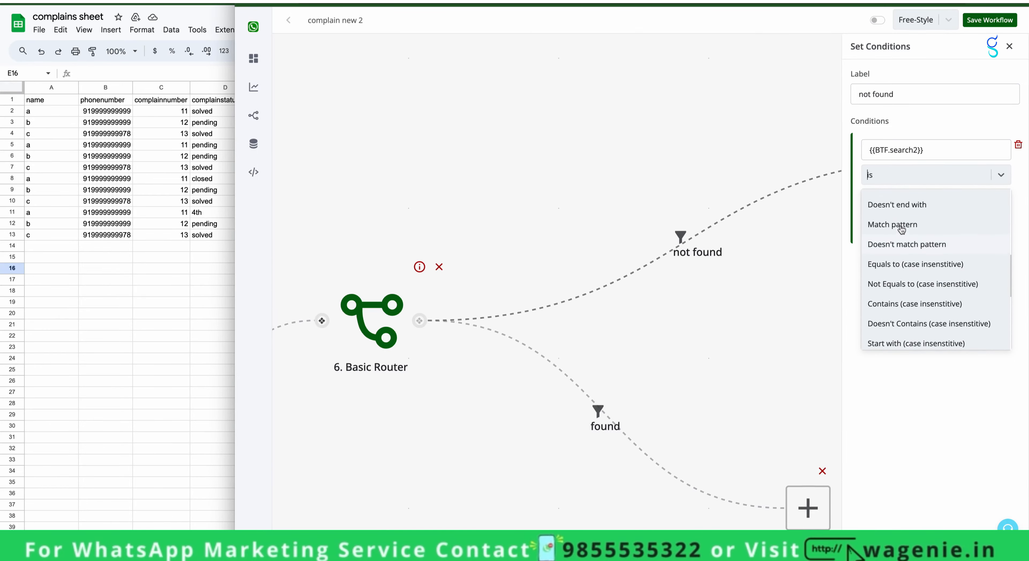
scroll(902, 228, "down", 2)
scroll(903, 275, "down", 3)
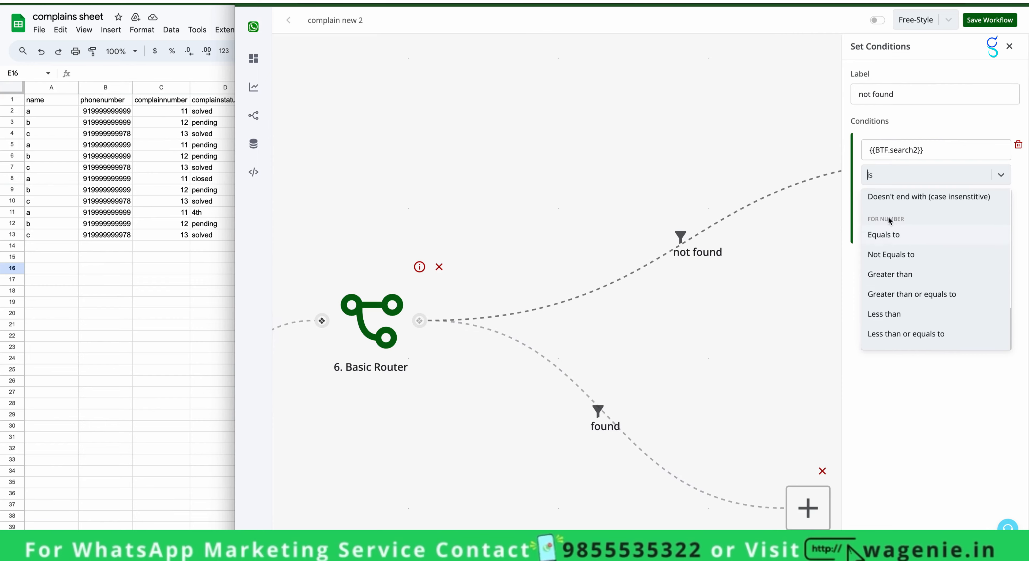
left_click(893, 243)
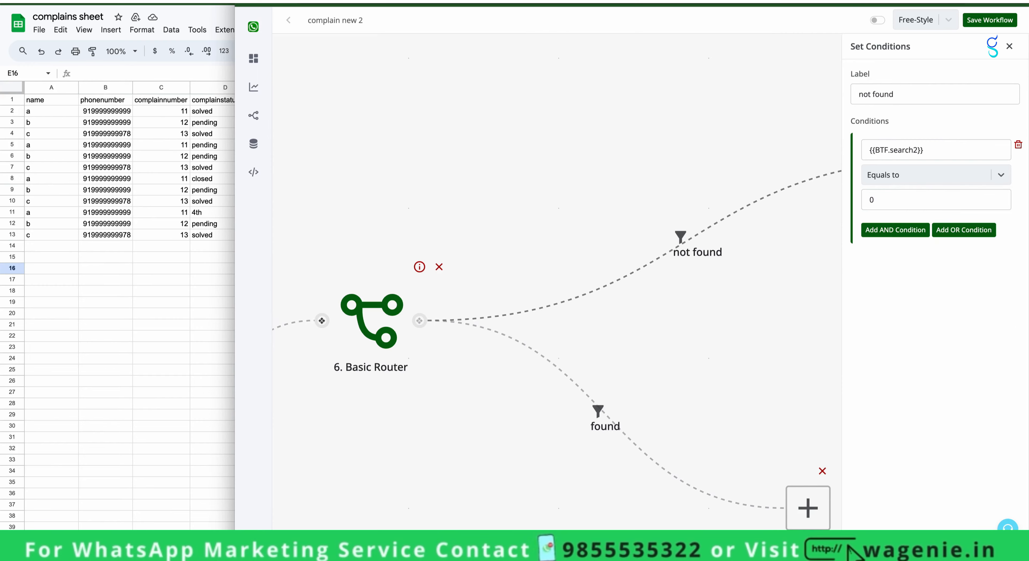
- Close the "not found" conditions and add a text message at the end of the router's "found" branch
left_click(1010, 47)
left_click_drag(895, 215, 734, 205)
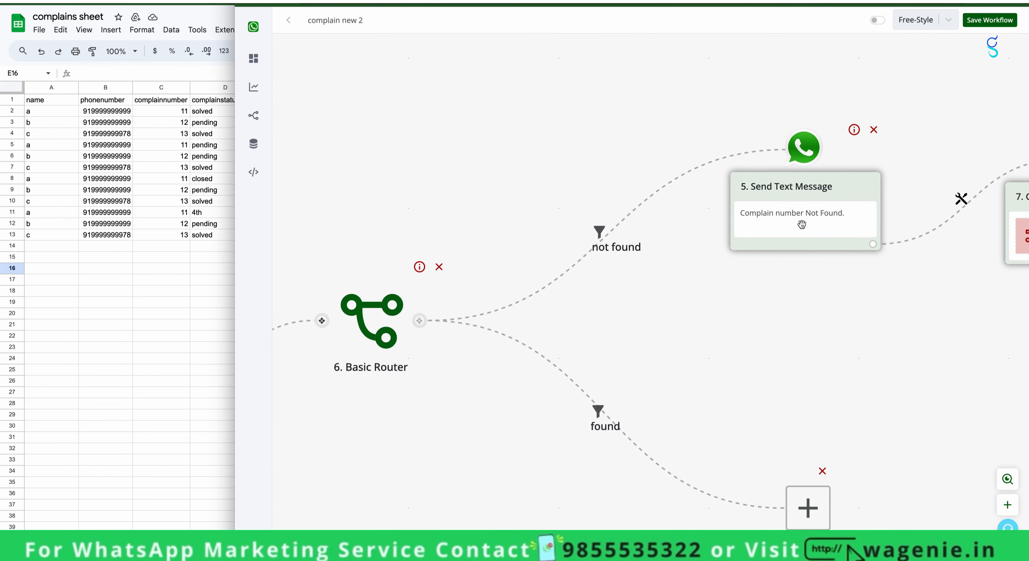
left_click_drag(803, 300, 832, 288)
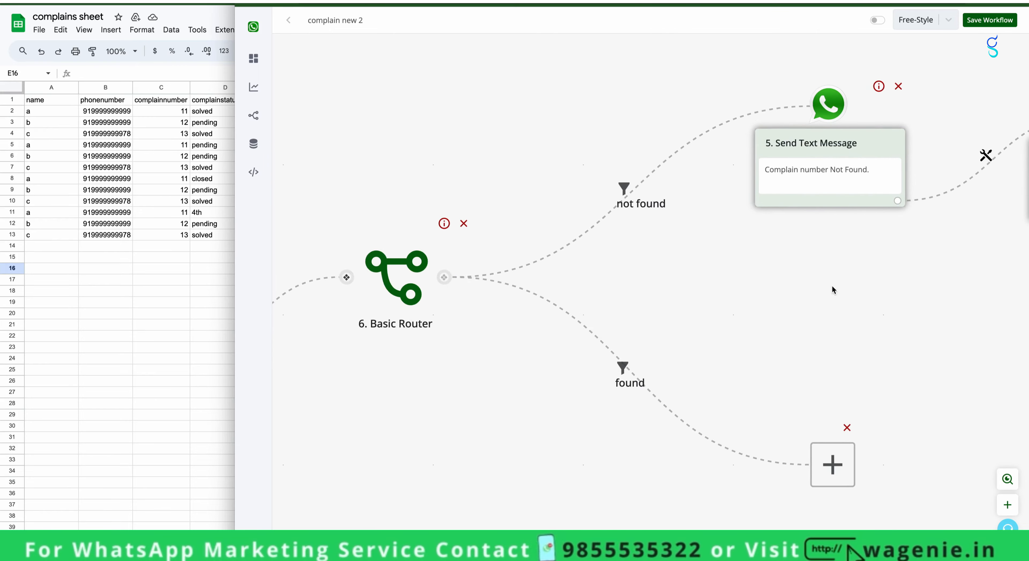
left_click_drag(793, 338, 646, 322)
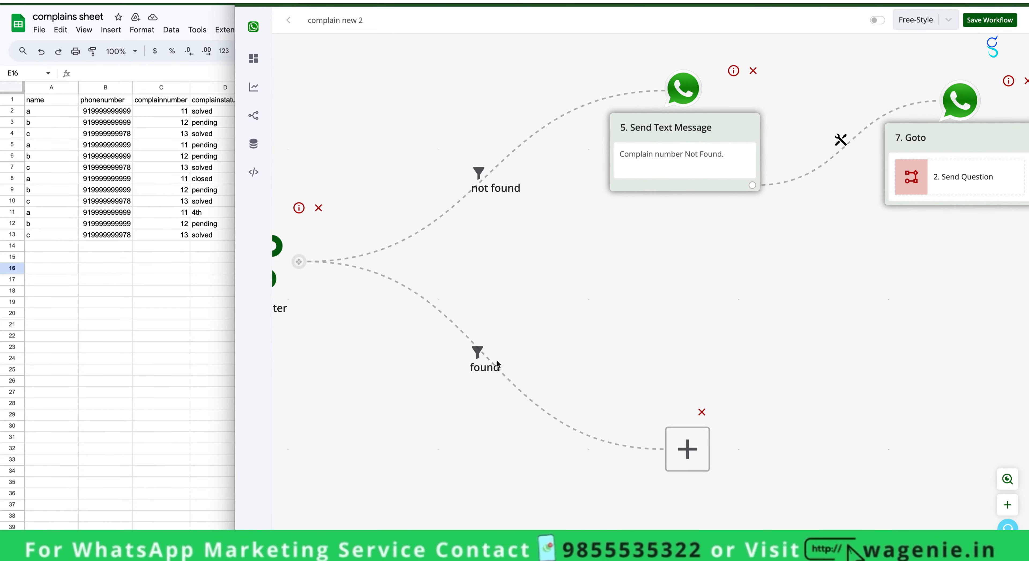
left_click(687, 450)
left_click(909, 105)
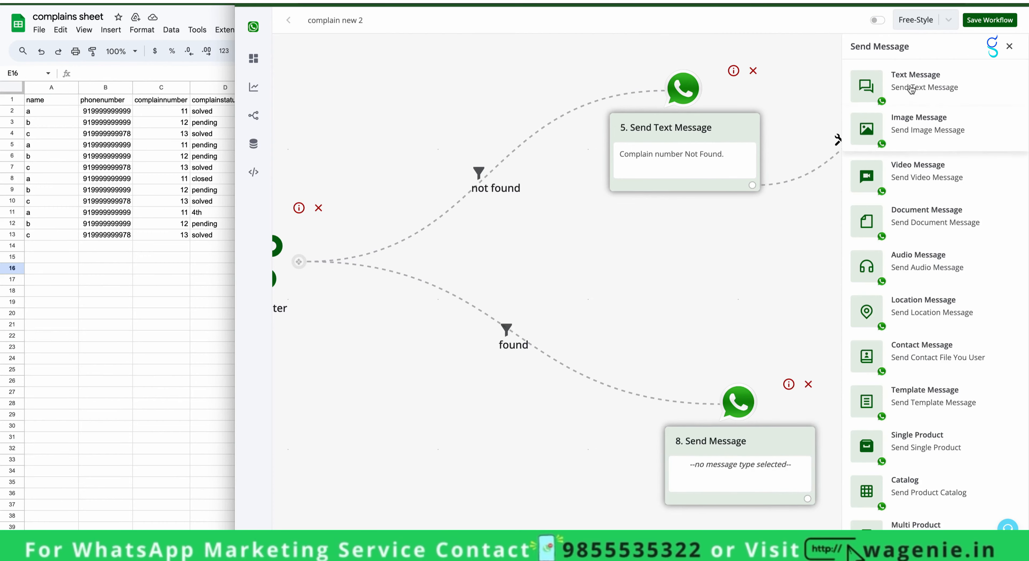
left_click(909, 86)
- Write "Your Complain Status is {{BTF.search1}}" as the "found" message text, using the bot variable search1, and save the message
left_click(899, 131)
type("Your Complain Status is")
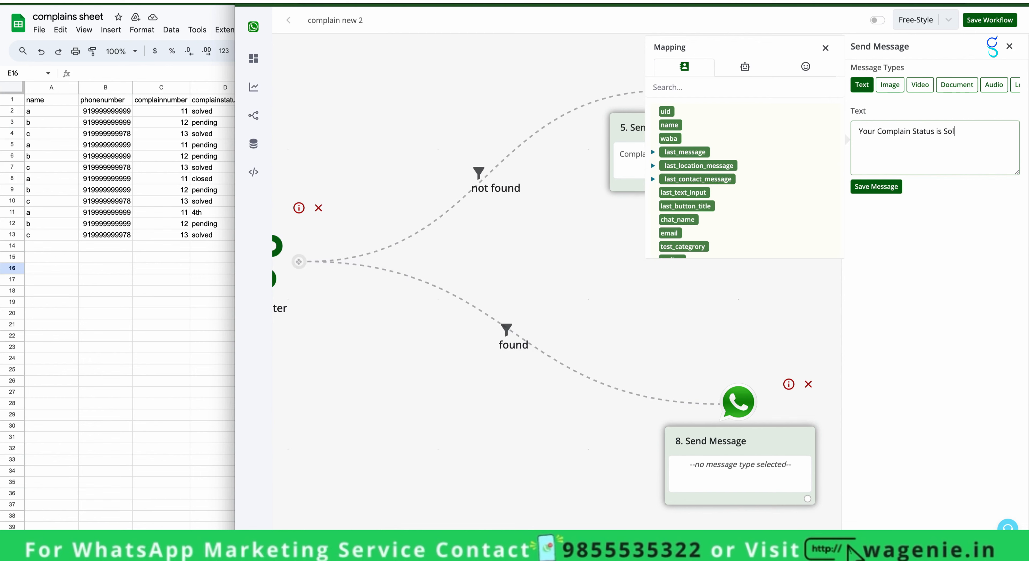
left_click(746, 67)
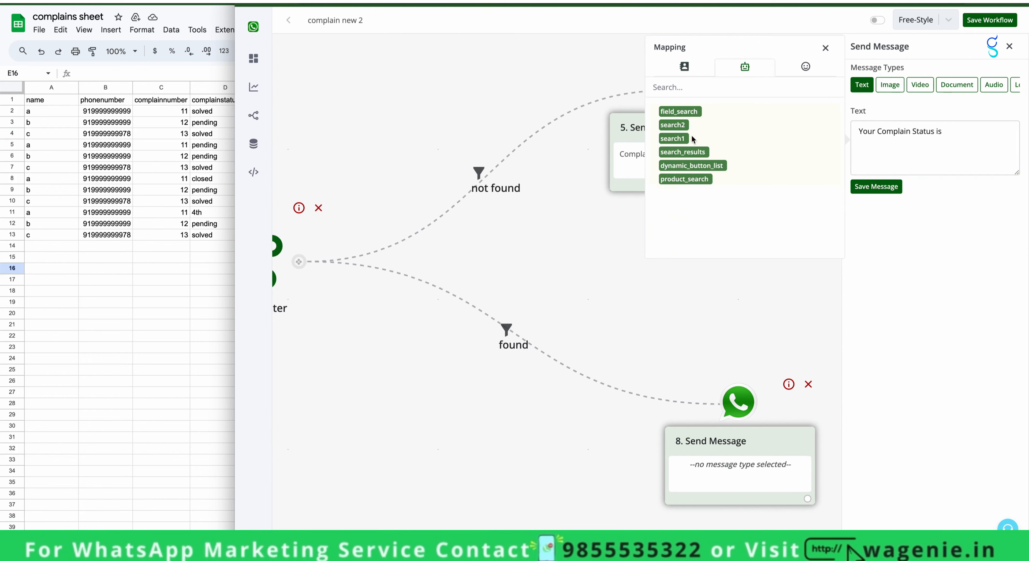
left_click(673, 138)
left_click_drag(944, 131, 1004, 131)
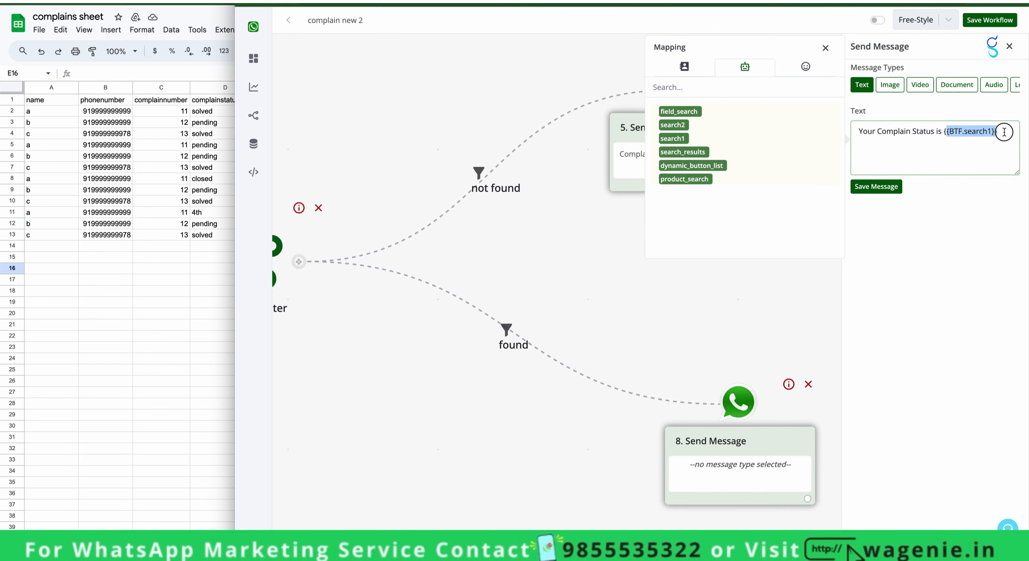
left_click_drag(380, 432, 715, 428)
left_click_drag(581, 416, 777, 431)
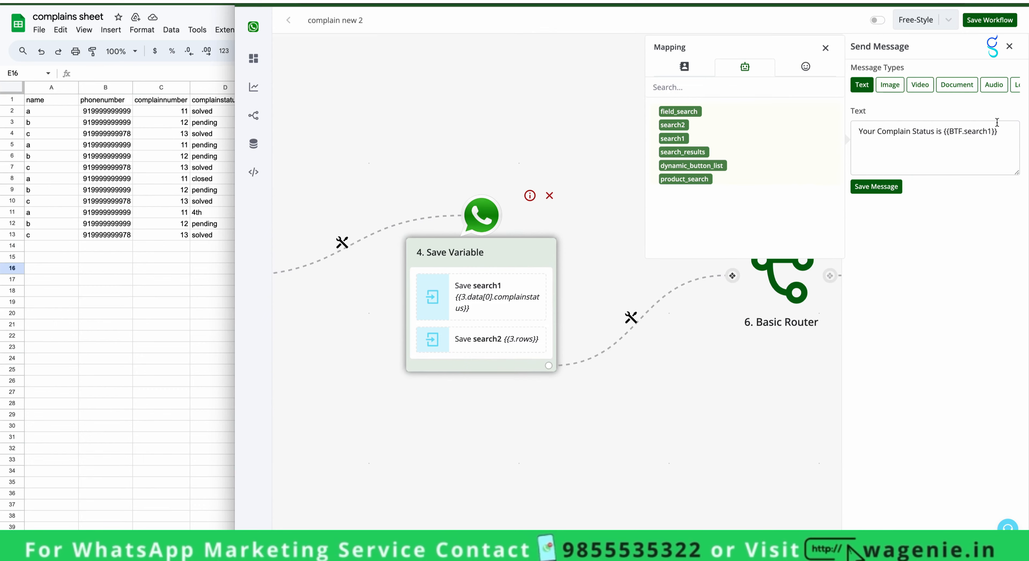
left_click(999, 131)
left_click(893, 194)
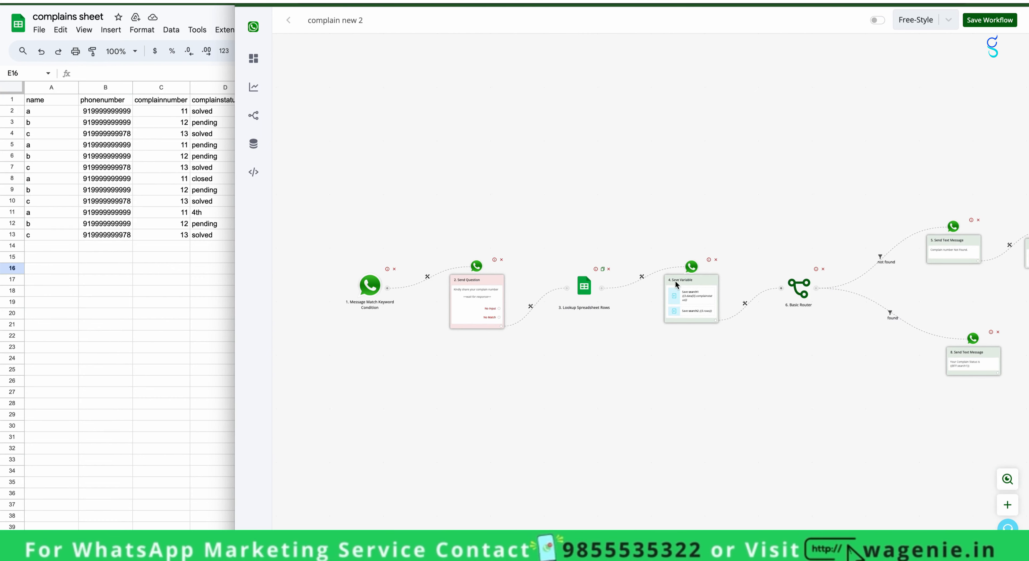
- Try adding a third field assigned to search1 in the Save Variable action, and remove it again
left_click(685, 293)
left_click(687, 311)
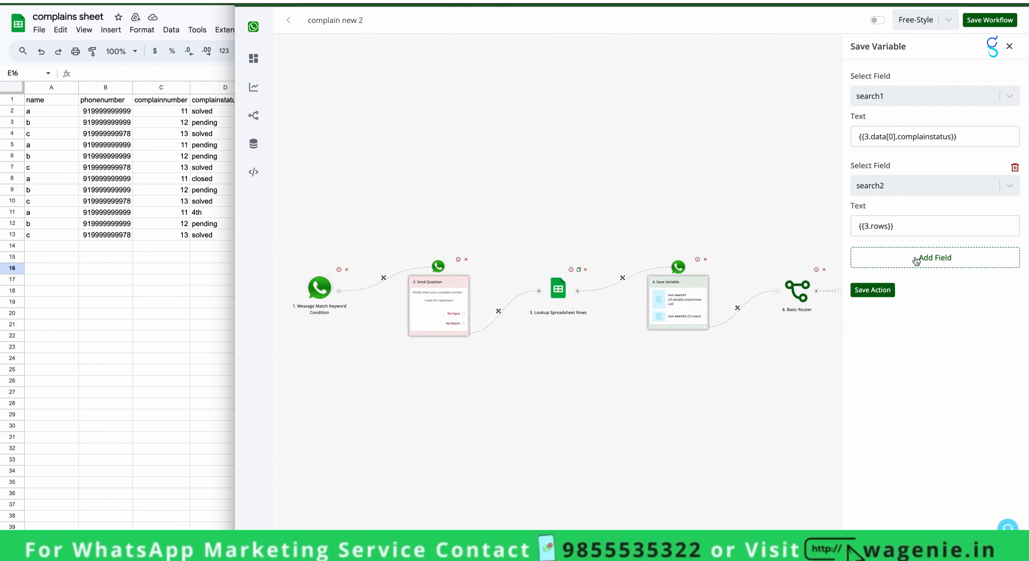
left_click(946, 267)
left_click(940, 277)
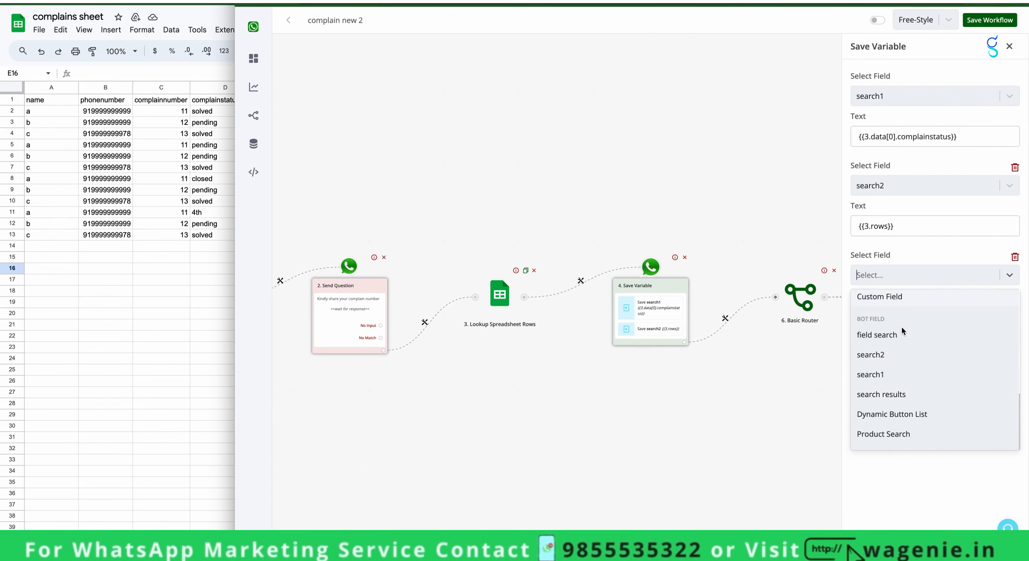
left_click(892, 372)
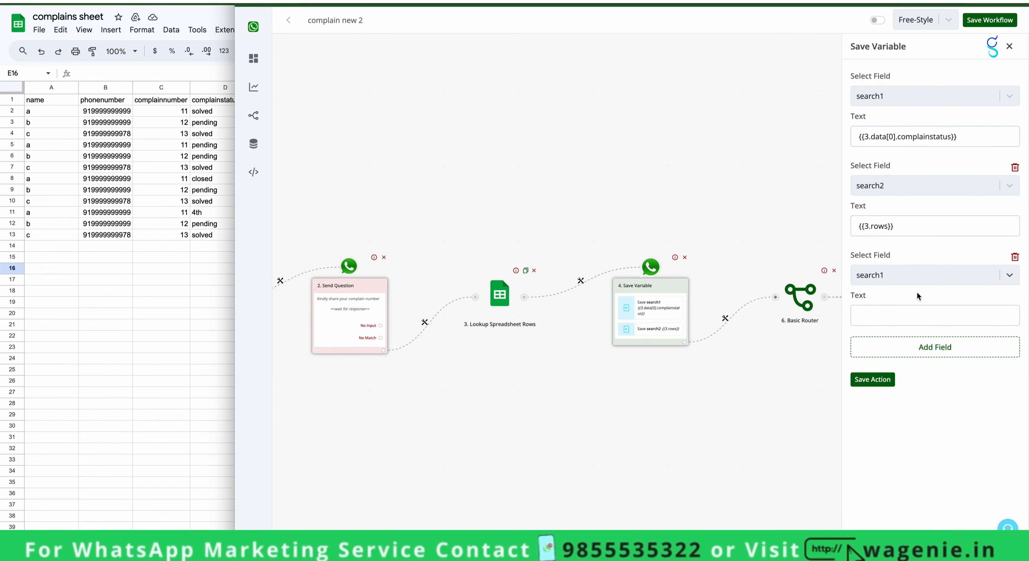
left_click(916, 313)
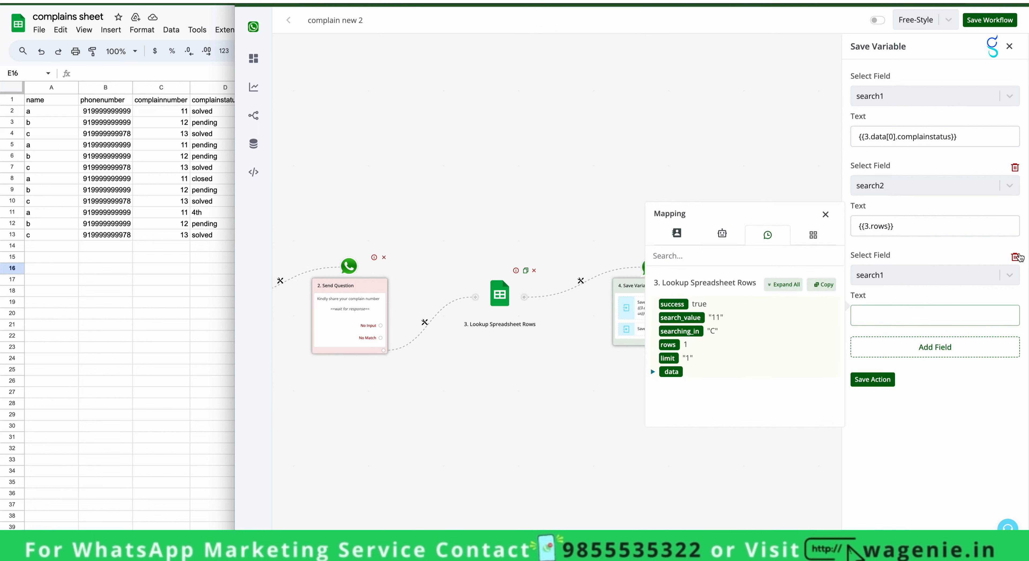
left_click(1015, 256)
- Try adding another Save Variable field with {{last_text_input}} as its text, and leave the action without saving
left_click(957, 258)
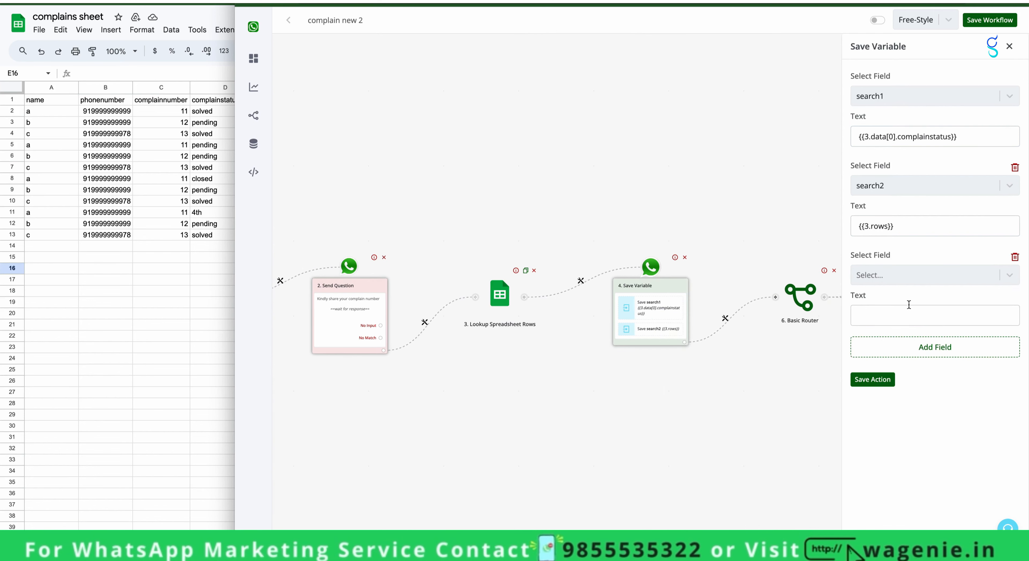
left_click(906, 315)
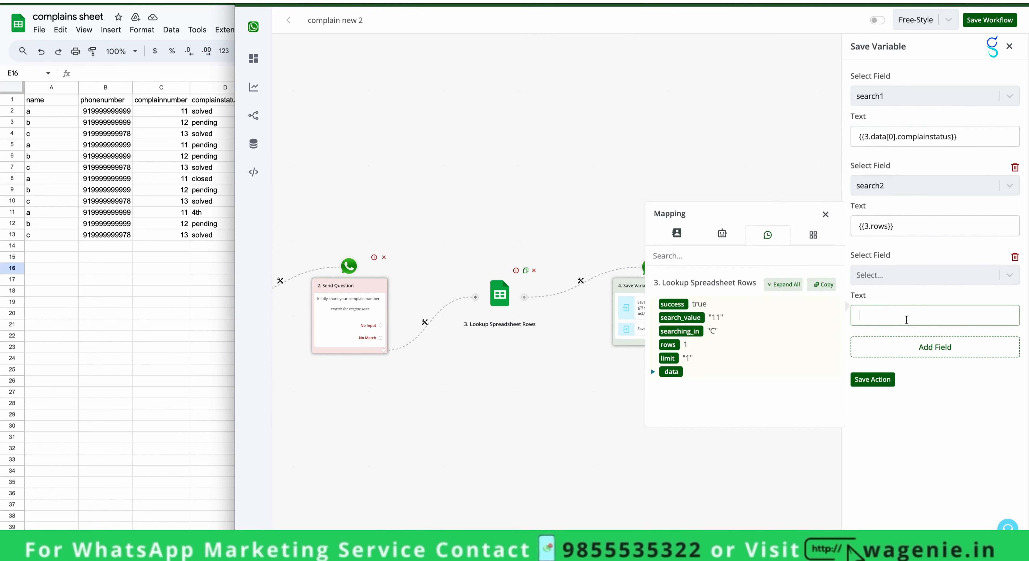
left_click(696, 239)
left_click(697, 367)
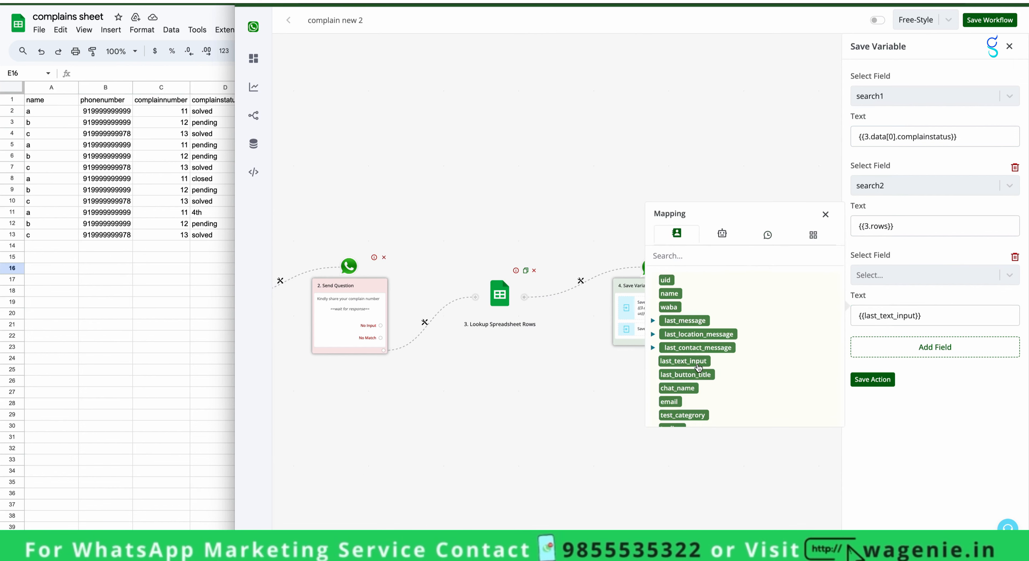
left_click(831, 217)
triple_click(939, 314)
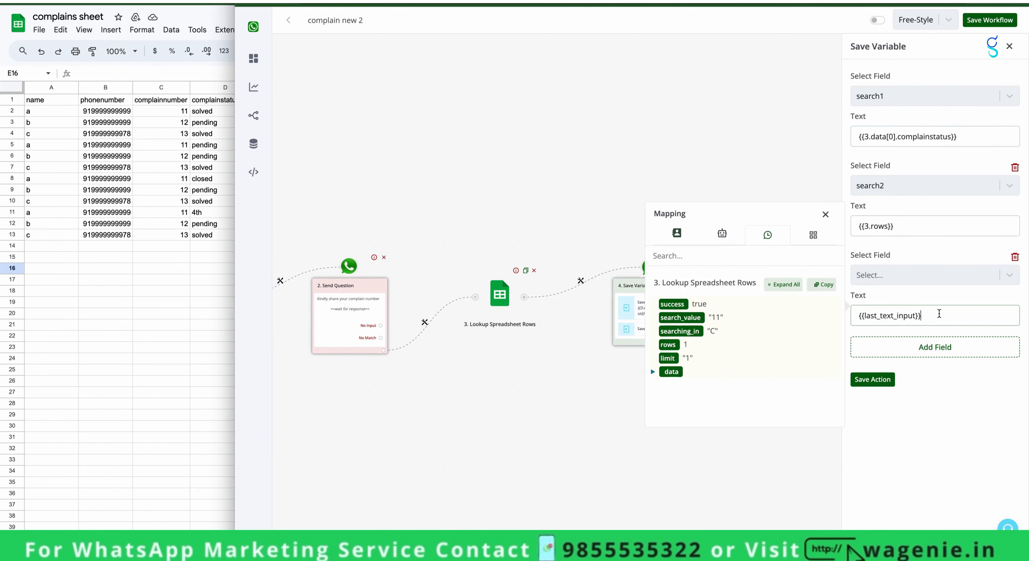
left_click(825, 214)
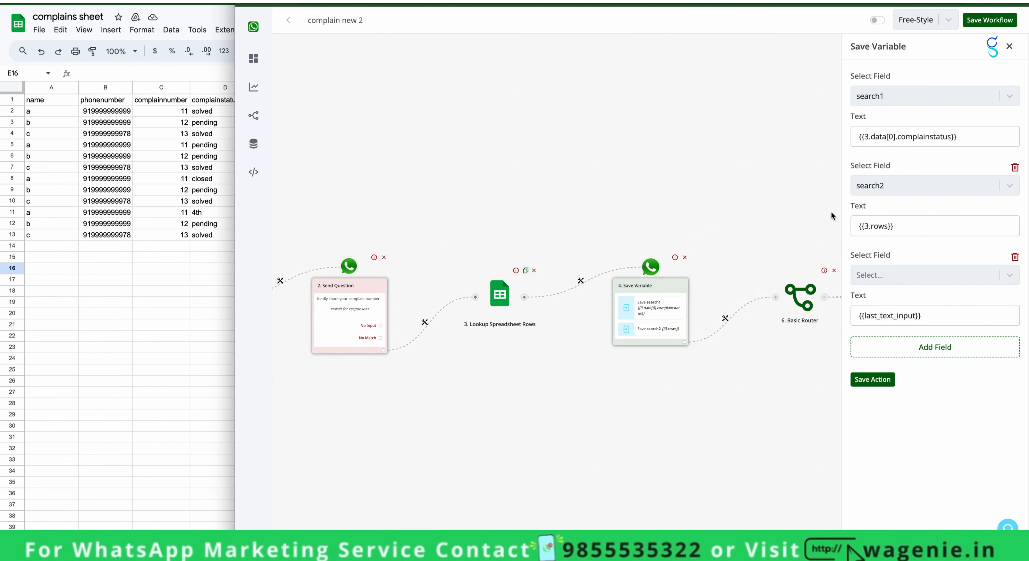
left_click(1009, 46)
- Examine the "not found" text message and the contact and bot variables available for insertion in it
scroll(639, 386, "right", 5)
left_click(796, 260)
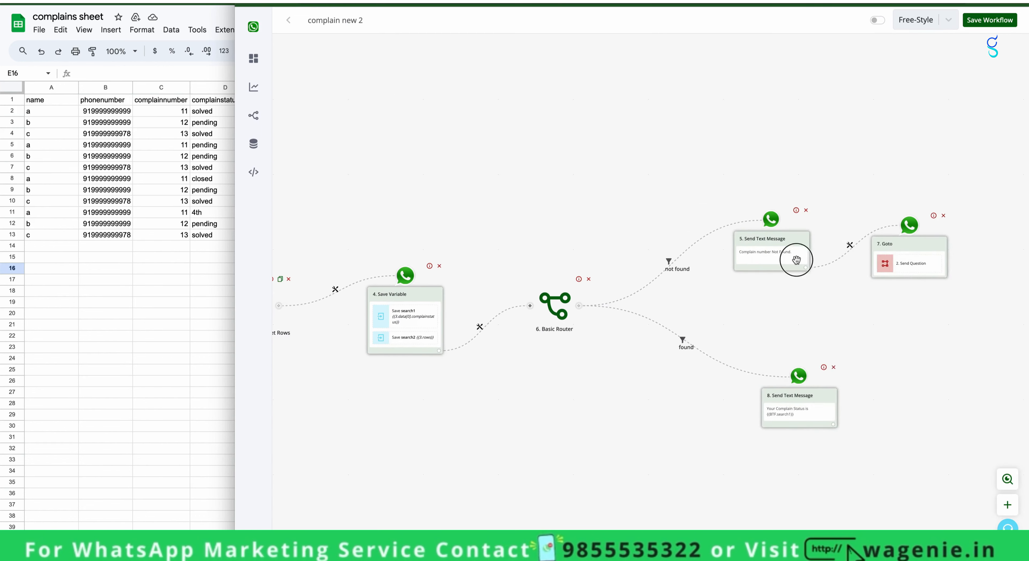
left_click(926, 133)
left_click(742, 61)
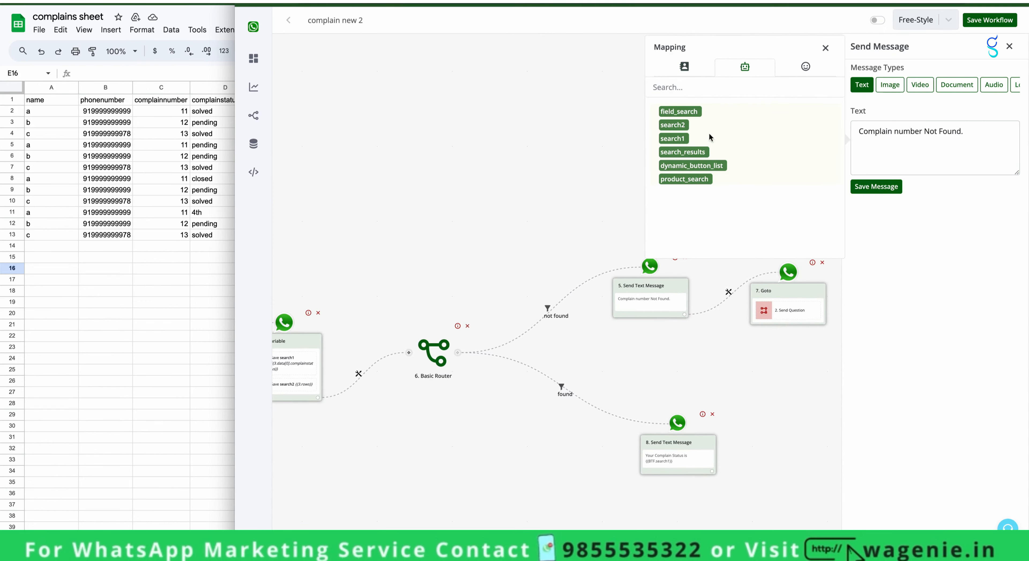
left_click(825, 48)
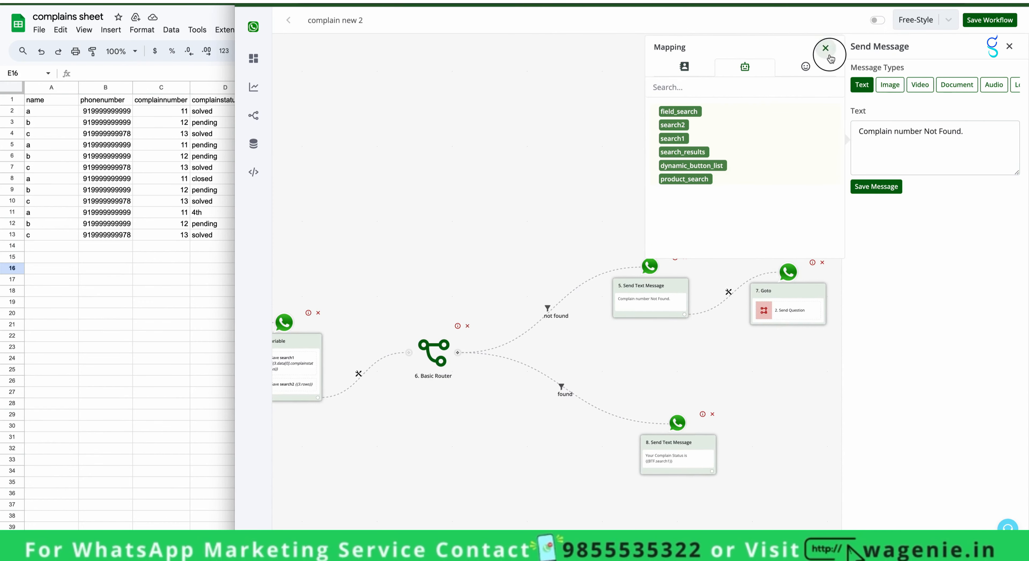
left_click(925, 133)
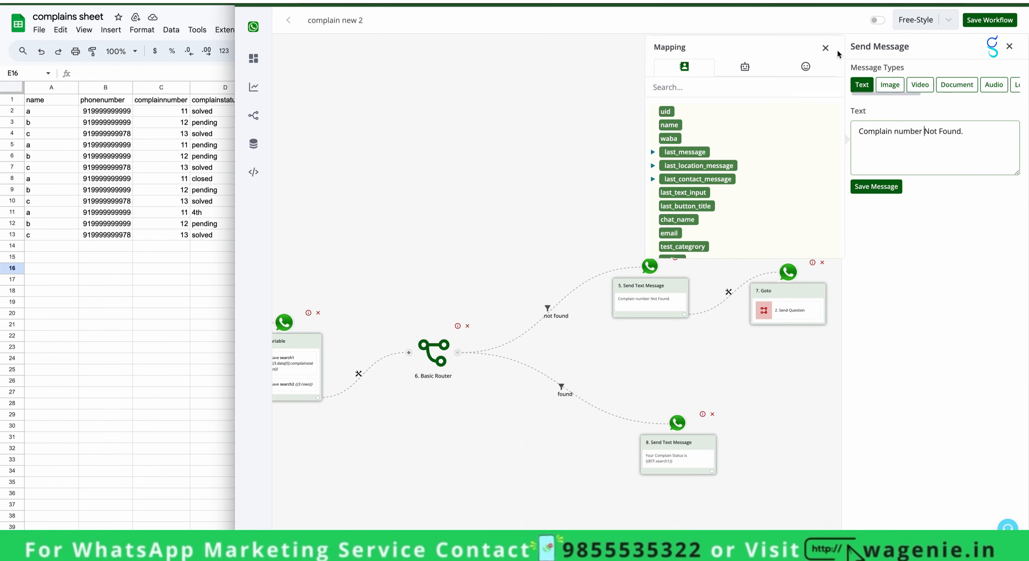
left_click(825, 48)
- Review how the "found" message uses the search1 variable, and trace the workflow back to its first node
left_click(677, 461)
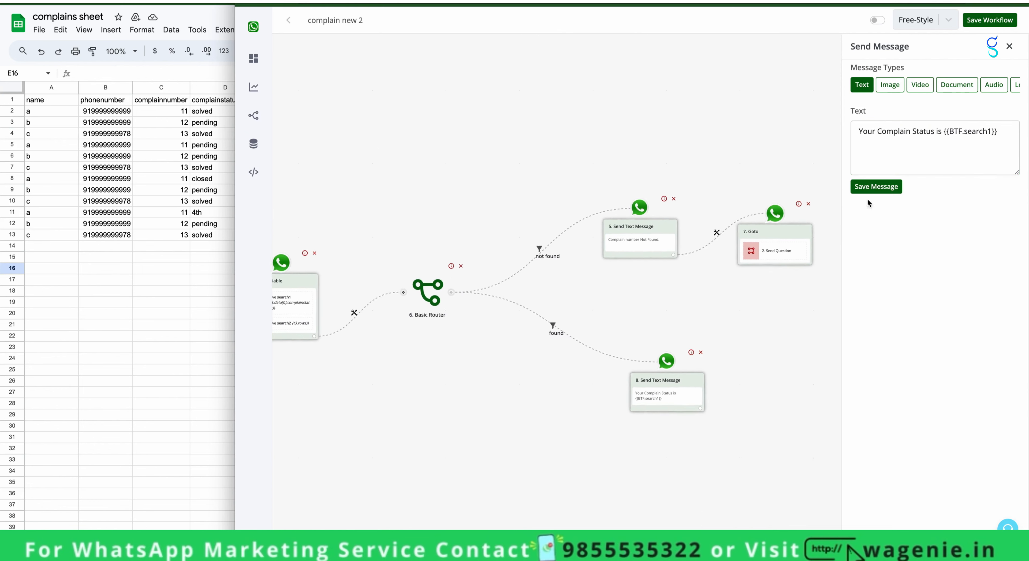
left_click(934, 131)
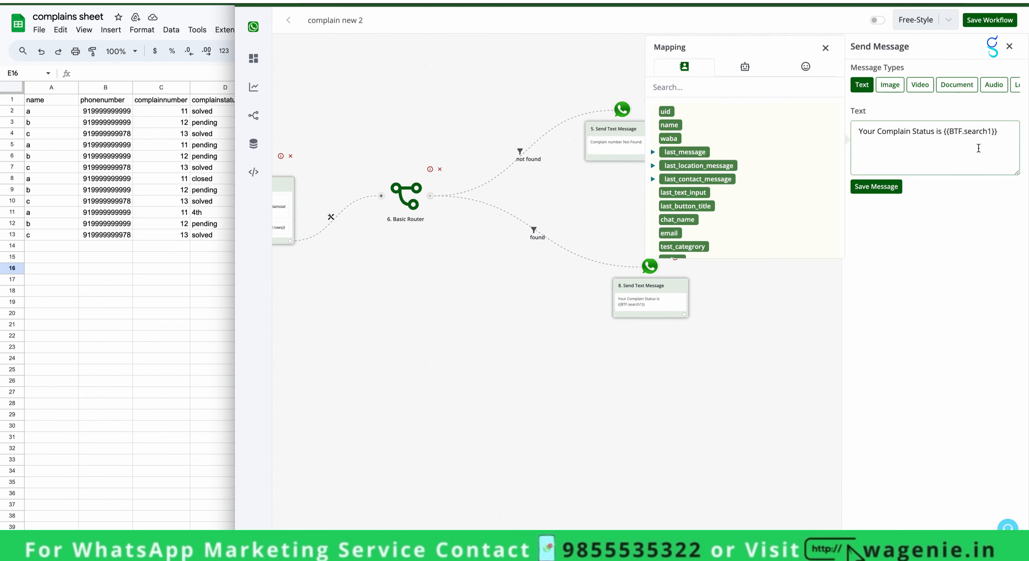
left_click_drag(1011, 141, 926, 133)
left_click(826, 48)
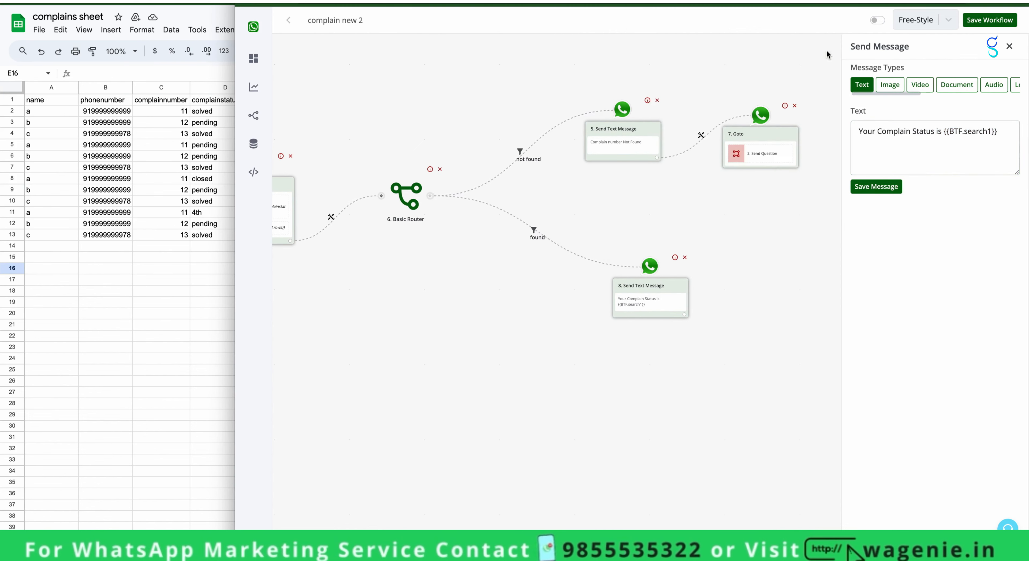
left_click_drag(484, 380, 827, 475)
left_click_drag(622, 430, 845, 431)
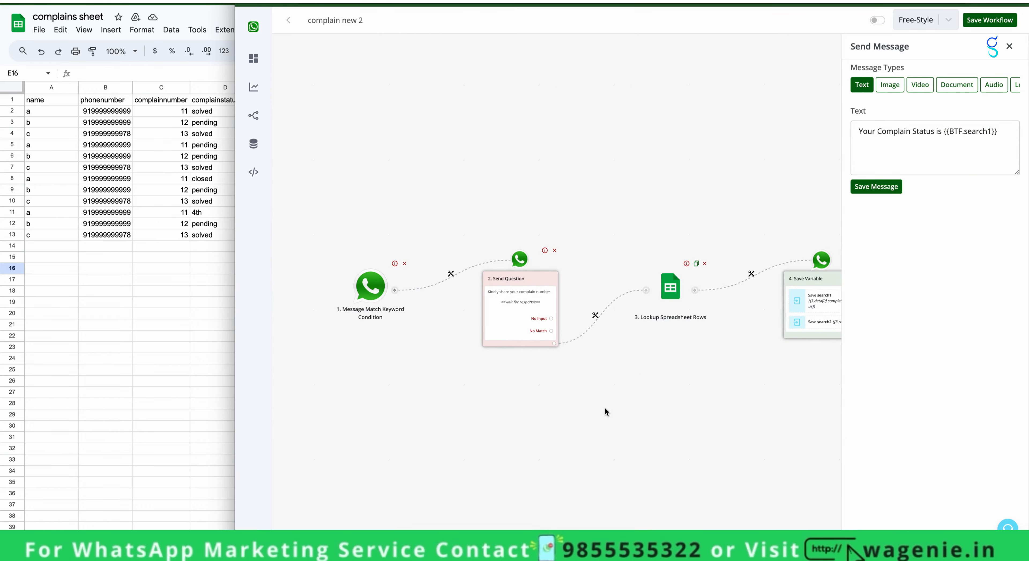
- Switch to the Google Sheets complaints sheet, highlight the complaint numbers in C2:C8, and return to the workflow to review its nodes
left_click(170, 108)
left_click_drag(170, 109, 171, 179)
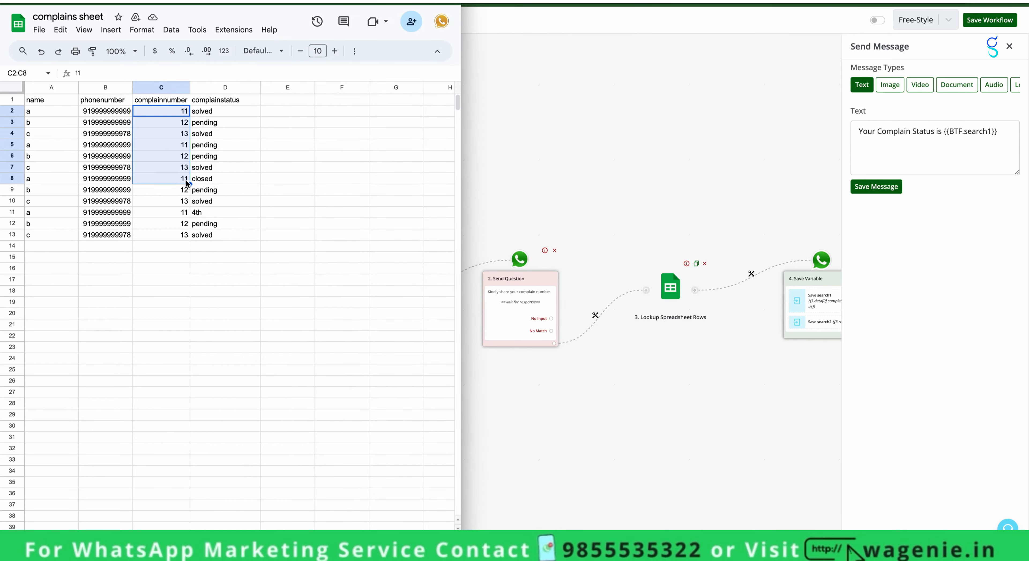
left_click(554, 125)
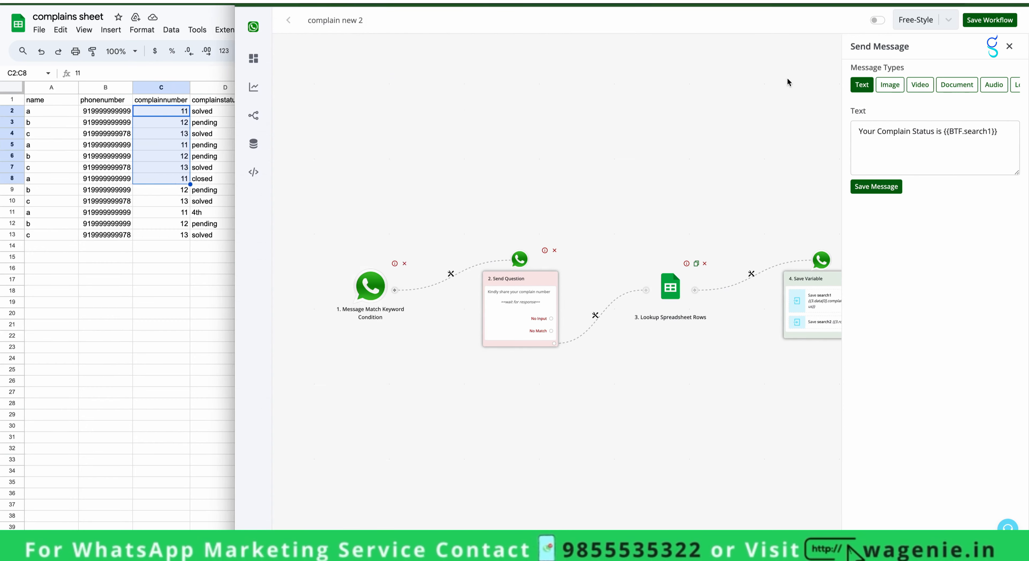
left_click_drag(779, 131, 555, 127)
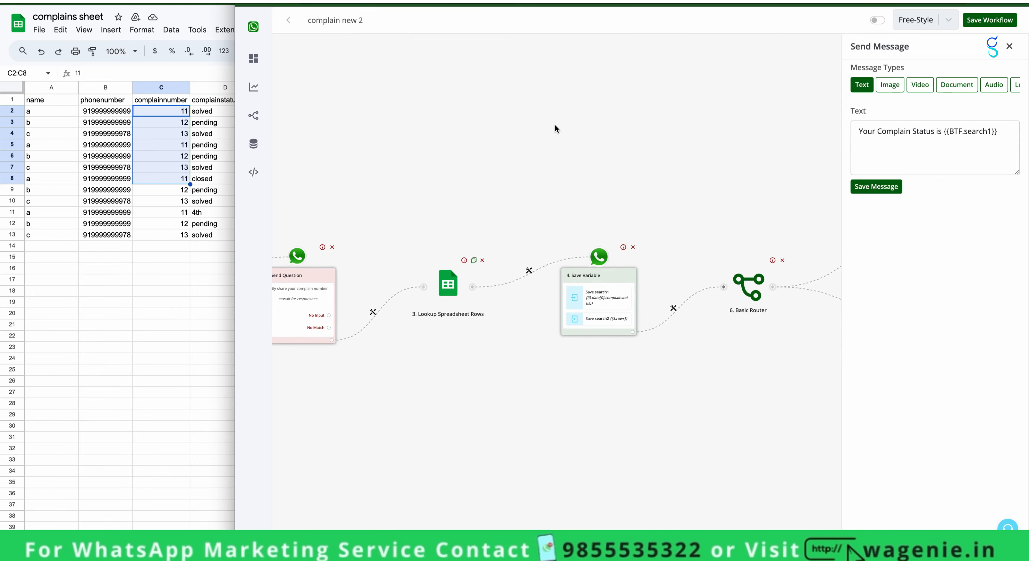